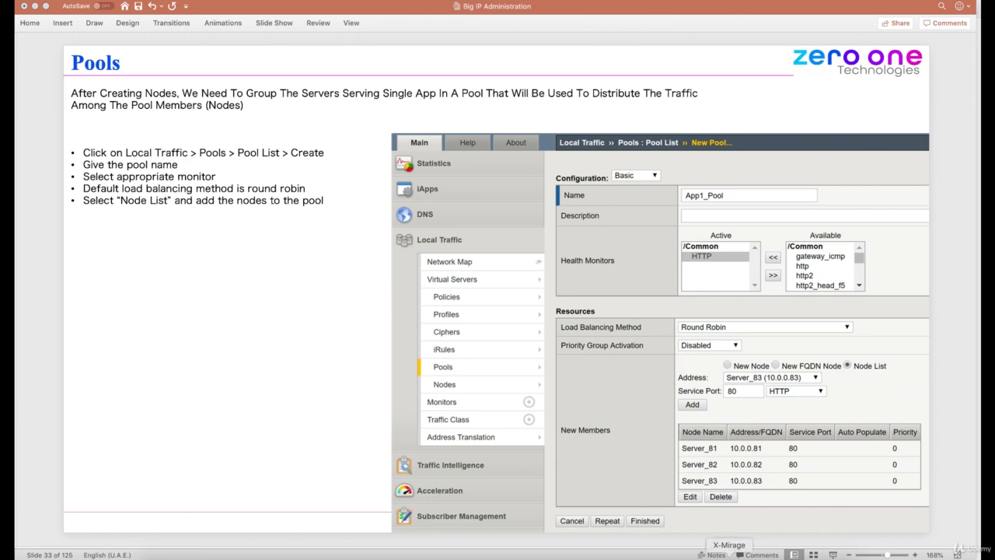
Step: Switch to the BIG-IP web console in the browser and view the list of local traffic nodes
{"action": "left_click", "coordinate": [656, 551]}
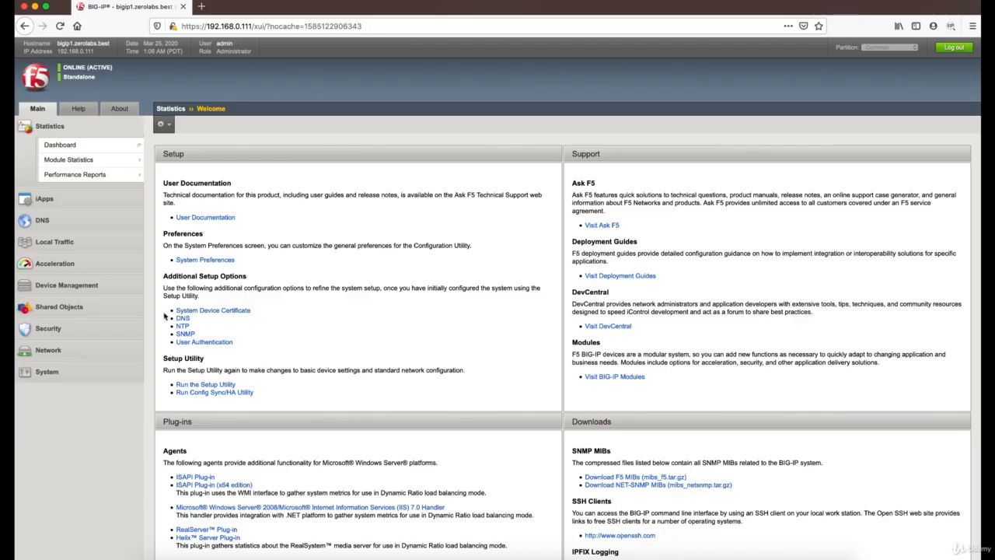
{"action": "left_click", "coordinate": [81, 247]}
{"action": "mouse_move", "coordinate": [96, 305]}
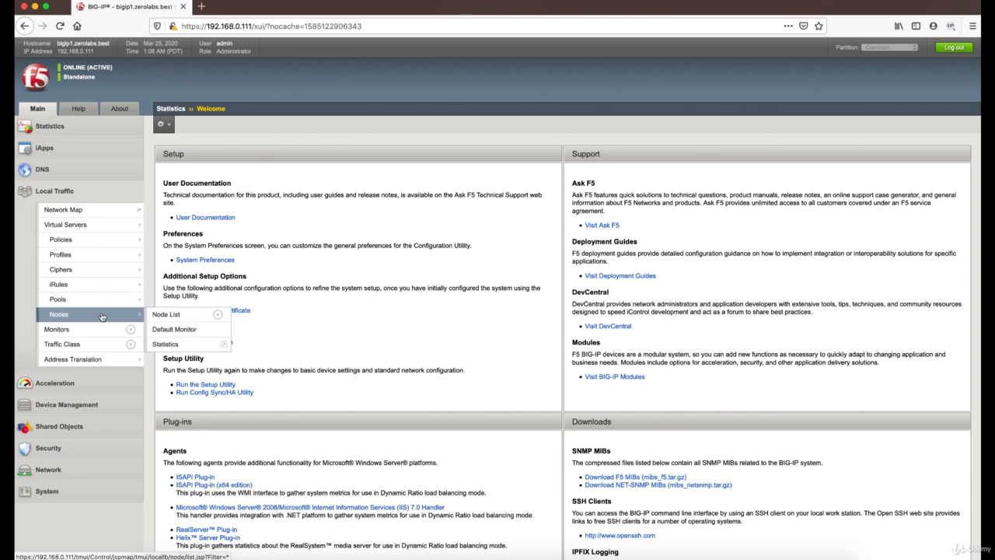
{"action": "left_click", "coordinate": [165, 314]}
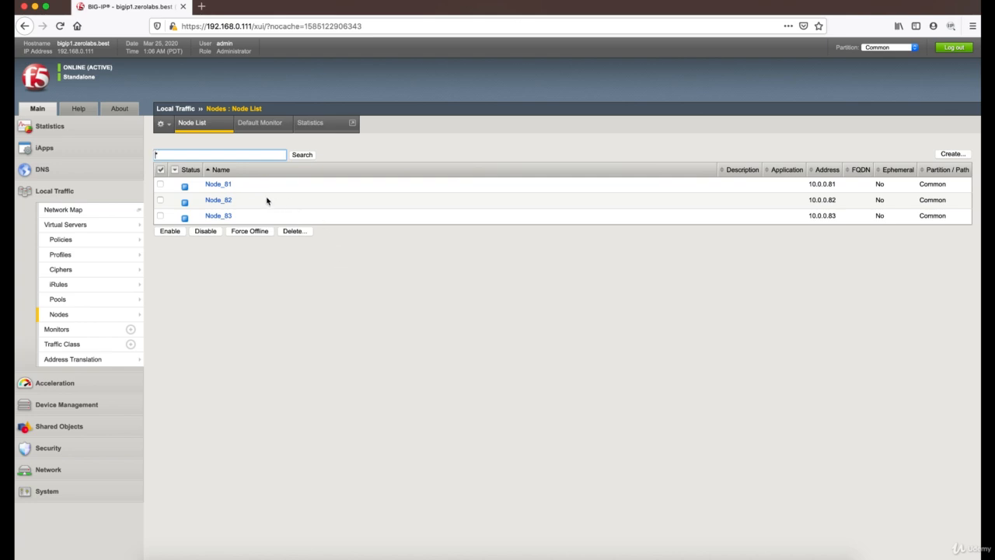
{"action": "mouse_move", "coordinate": [185, 219]}
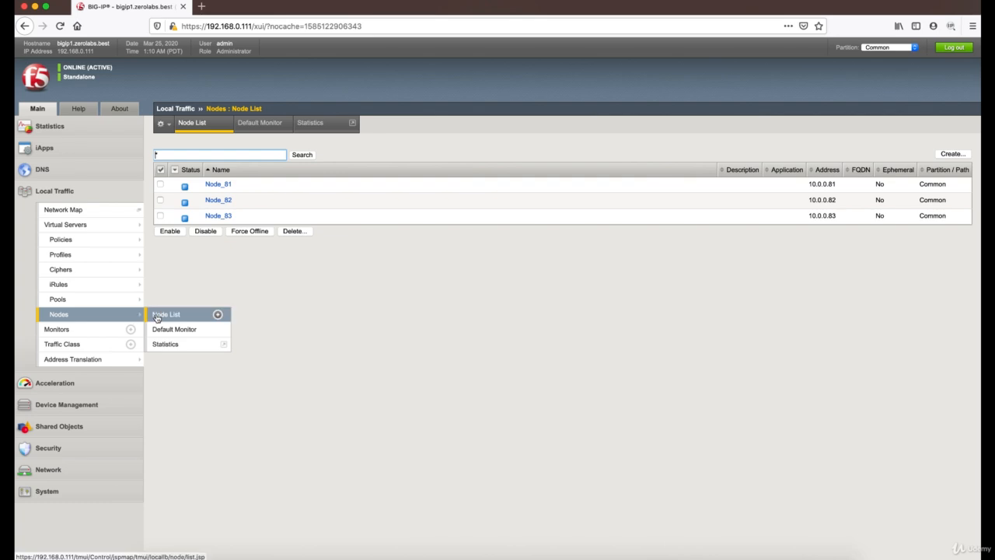
{"action": "left_click", "coordinate": [157, 317]}
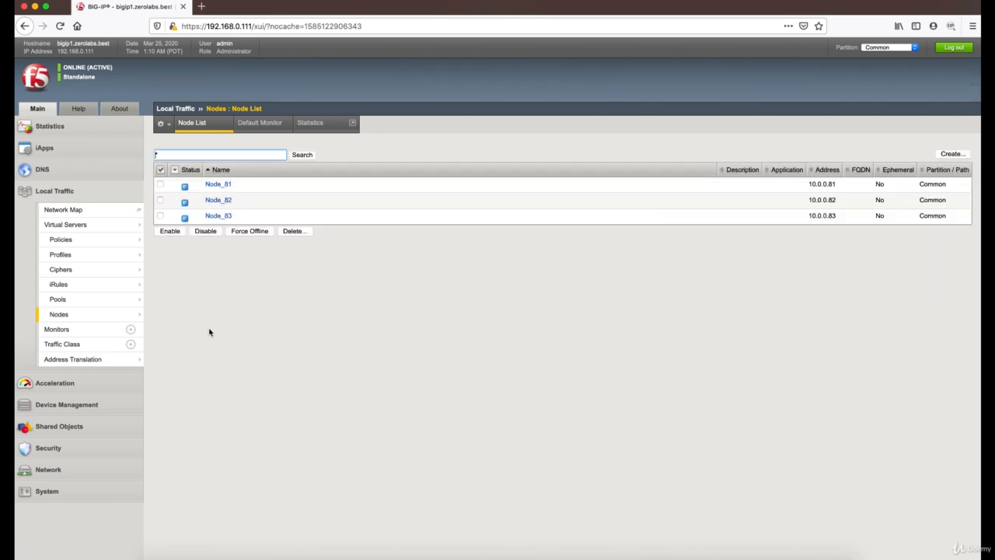
Step: Start creating a new local traffic pool and name it Pool_WA1
{"action": "mouse_move", "coordinate": [129, 303]}
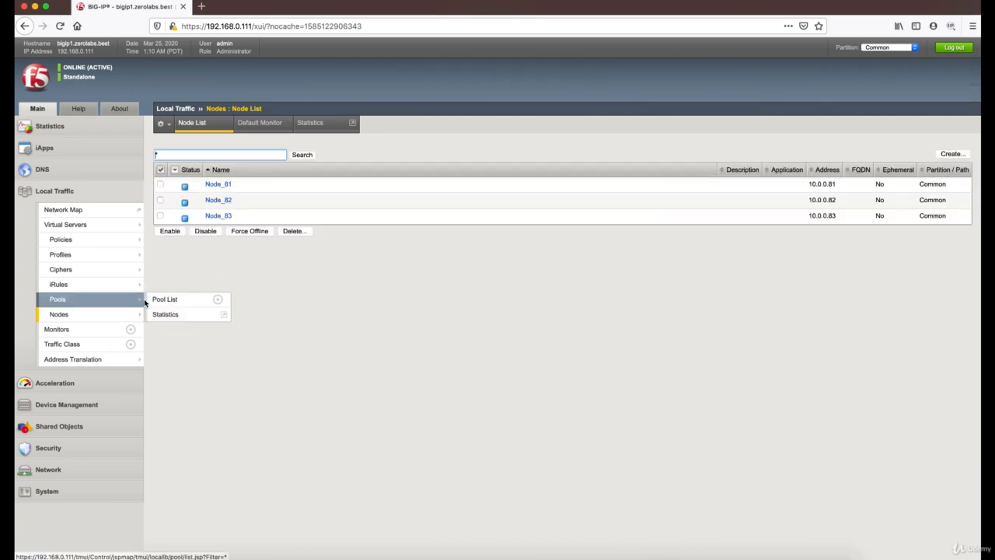
{"action": "left_click", "coordinate": [164, 302]}
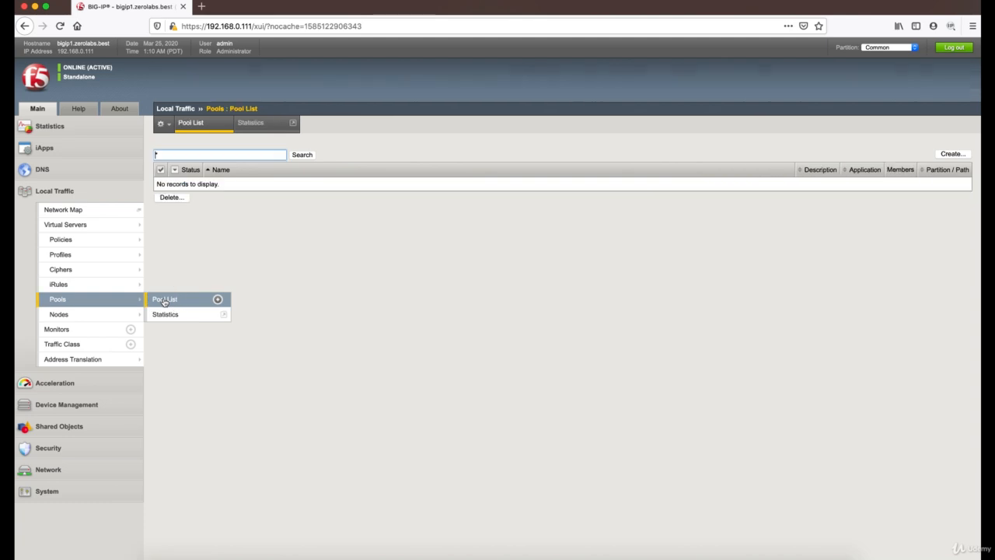
{"action": "left_click", "coordinate": [952, 155]}
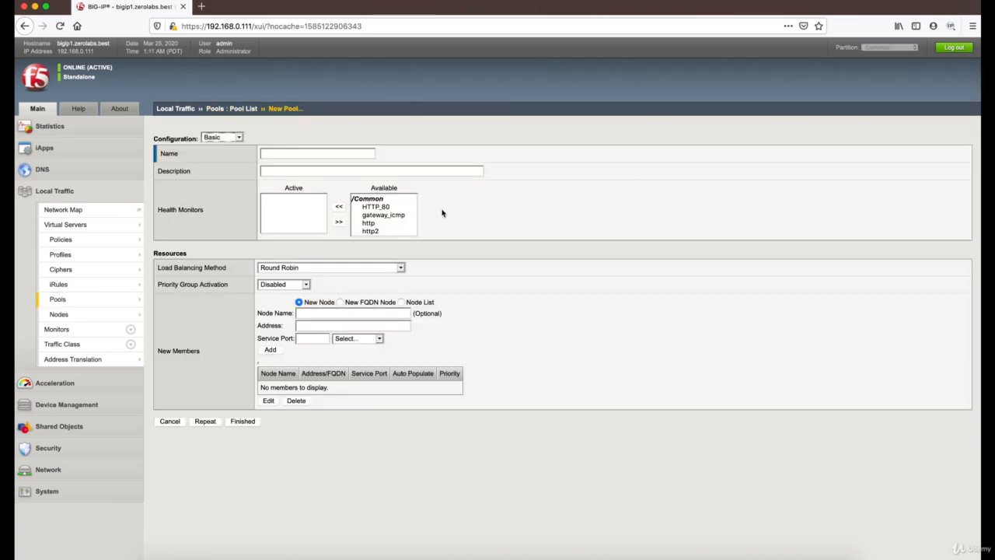
{"action": "left_click", "coordinate": [339, 154]}
{"action": "type", "text": "P"}
{"action": "key", "text": "Down"}
{"action": "key", "text": "Return"}
Step: Review Node_81's properties and the nodes' default monitor in a separate browser tab, then return to the new pool form
{"action": "mouse_move", "coordinate": [136, 314]}
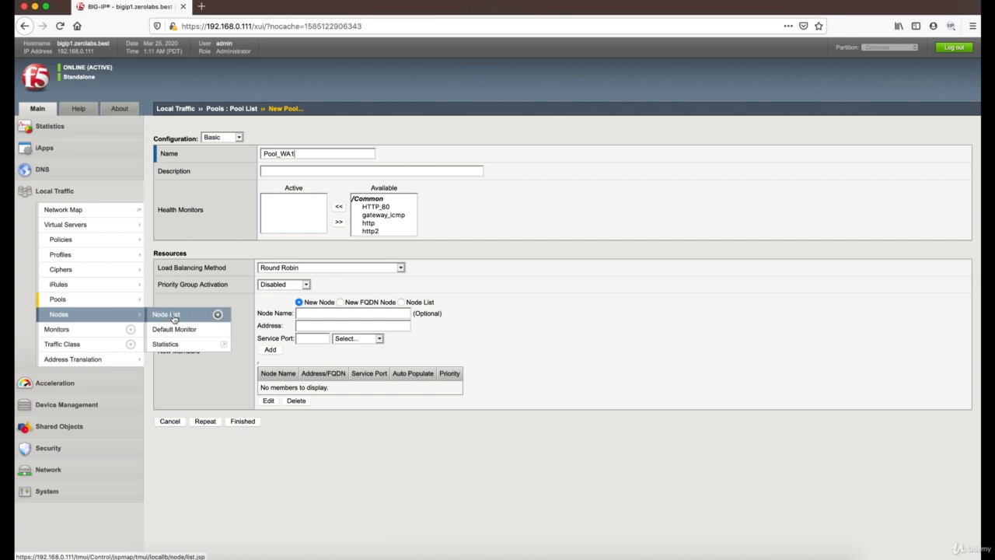
{"action": "right_click", "coordinate": [181, 319]}
{"action": "left_click", "coordinate": [183, 319]}
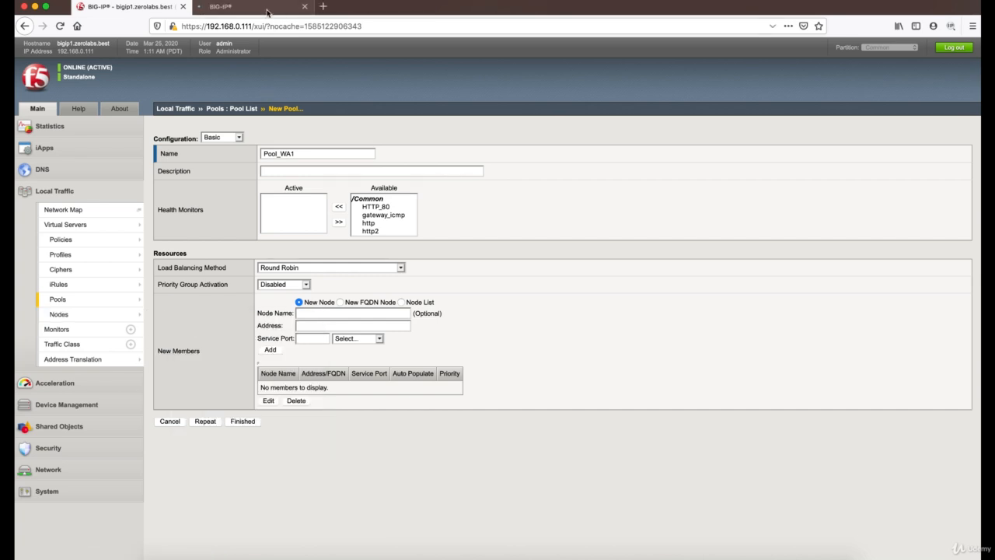
{"action": "left_click", "coordinate": [267, 9]}
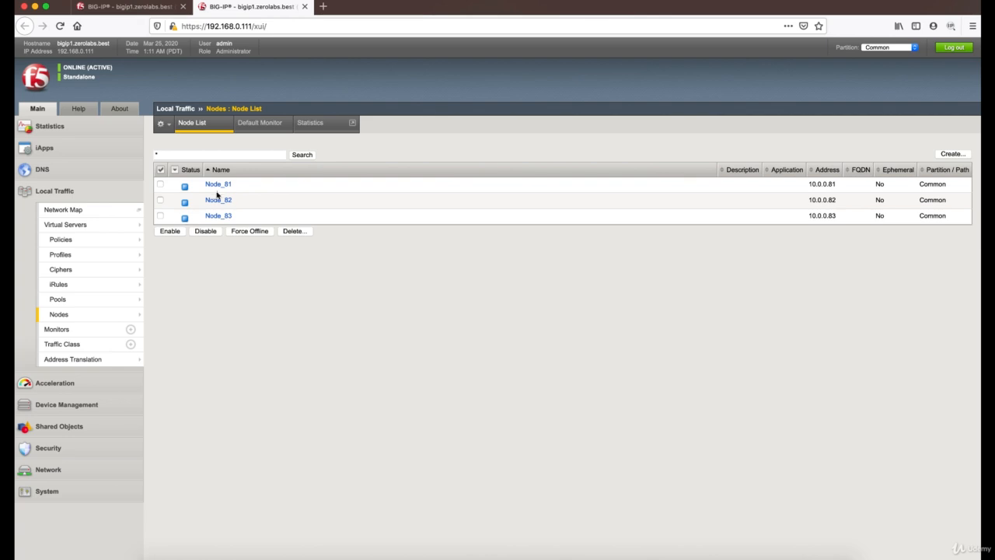
{"action": "left_click", "coordinate": [219, 186]}
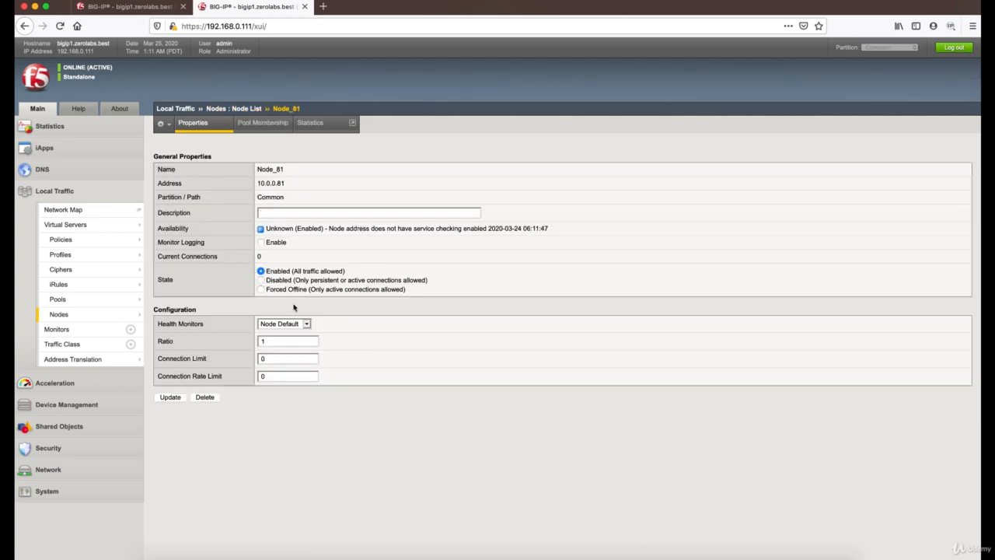
{"action": "left_click", "coordinate": [235, 109]}
{"action": "left_click", "coordinate": [263, 124]}
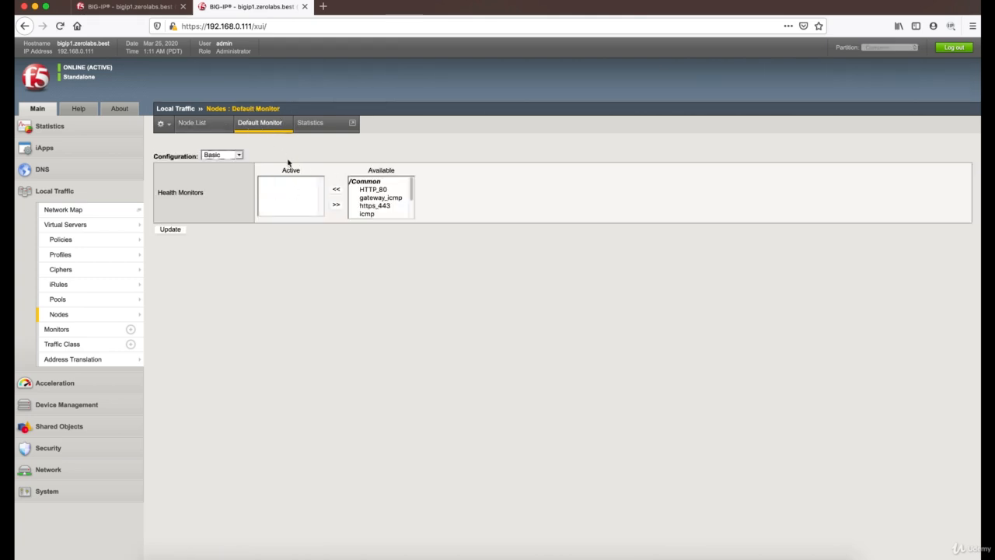
{"action": "left_click", "coordinate": [147, 9]}
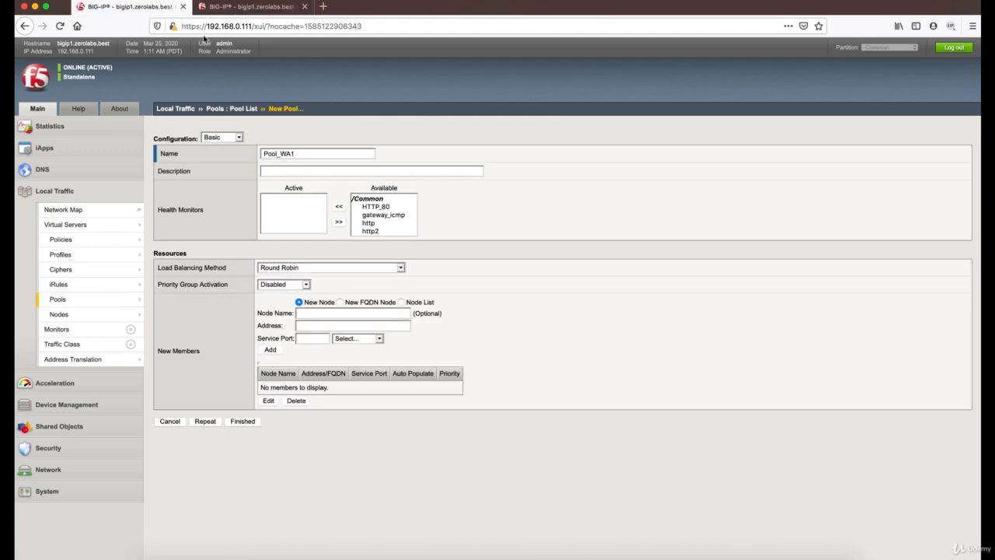
Step: Activate the HTTP_80 health monitor for the pool and add Node_81 (10.0.0.81) from the existing nodes on service port 80
{"action": "left_click", "coordinate": [380, 206]}
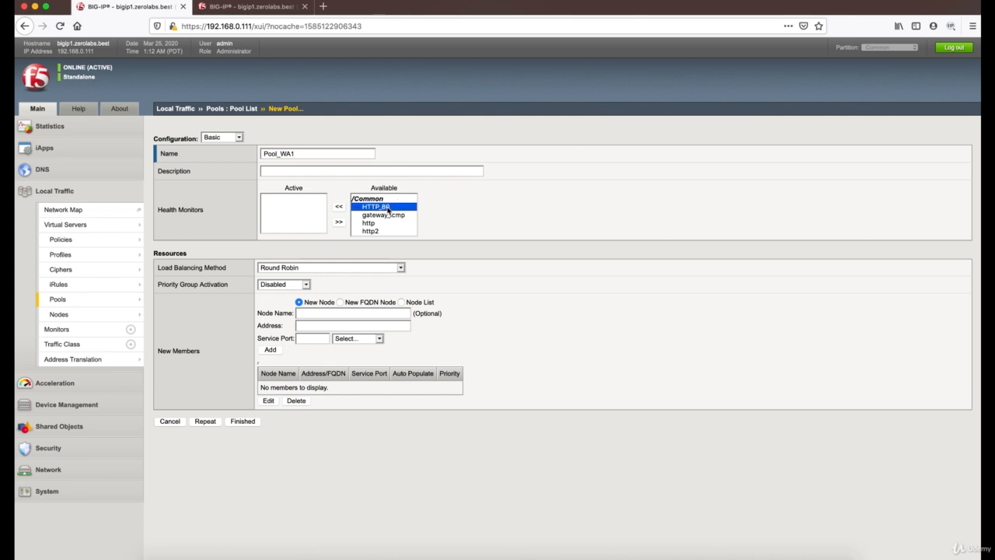
{"action": "left_click", "coordinate": [339, 207]}
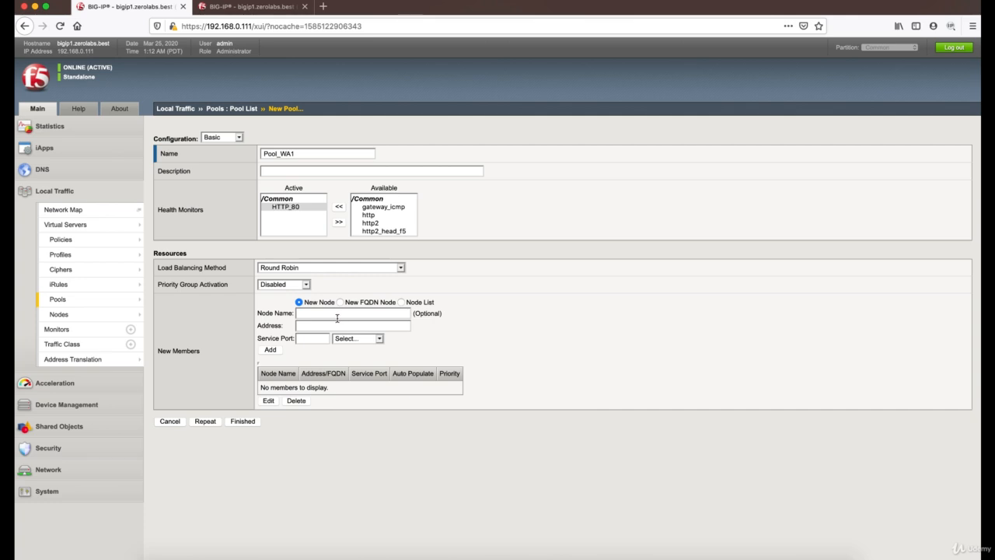
{"action": "left_click", "coordinate": [401, 302]}
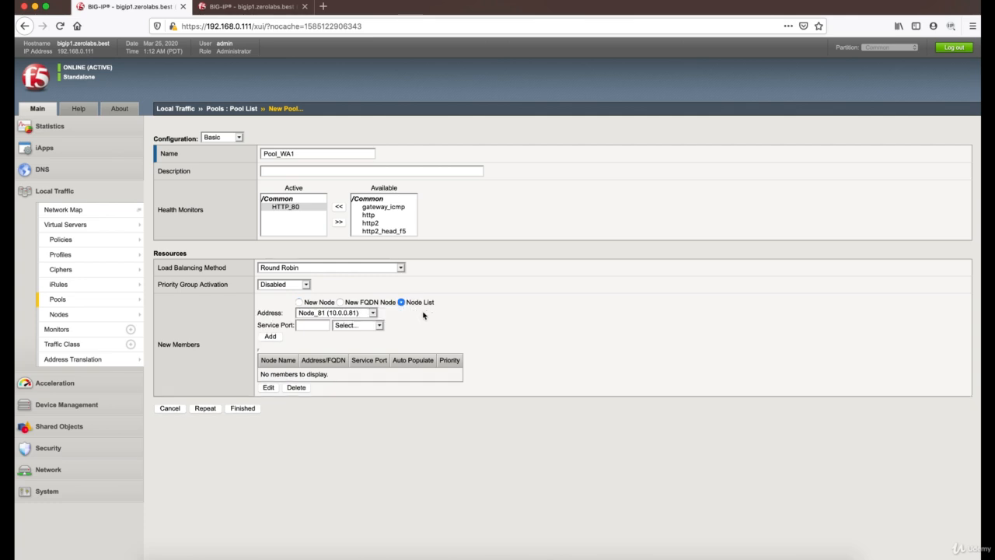
{"action": "left_click", "coordinate": [320, 314]}
{"action": "left_click", "coordinate": [317, 313]}
{"action": "left_click", "coordinate": [316, 324]}
{"action": "type", "text": "80"}
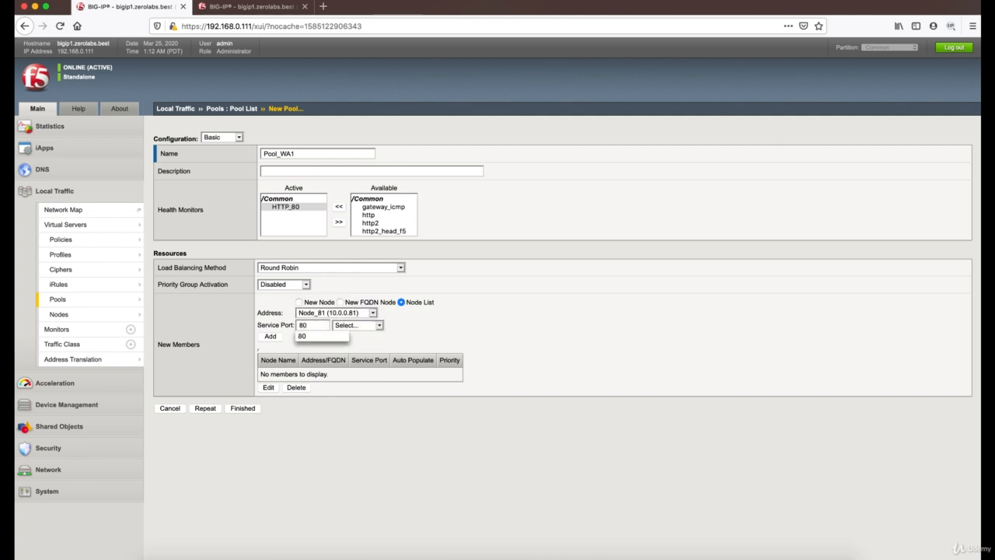
{"action": "left_click", "coordinate": [272, 337]}
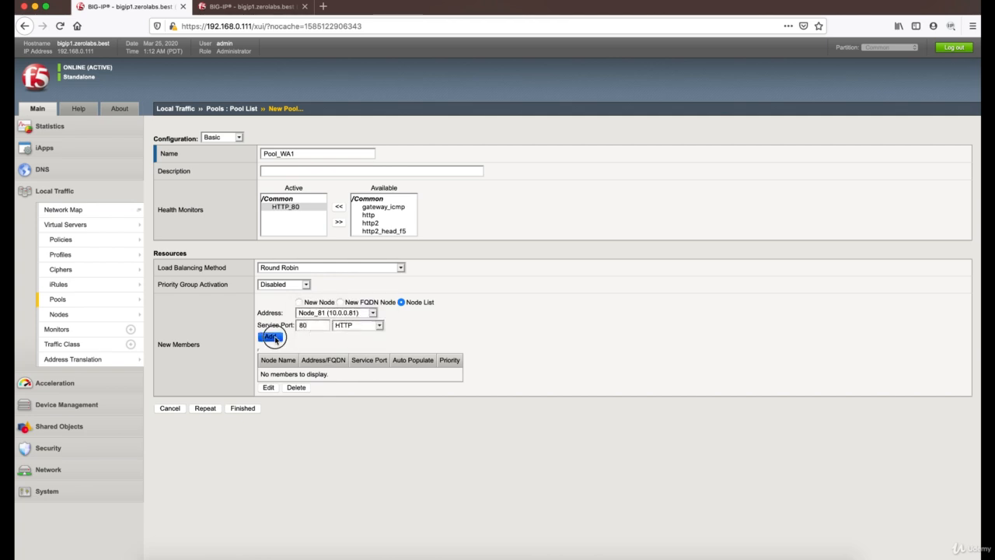
Step: Add existing nodes Node_82 and Node_83 as members on port 80 and finish creating the pool
{"action": "left_click", "coordinate": [330, 313]}
{"action": "left_click", "coordinate": [330, 322]}
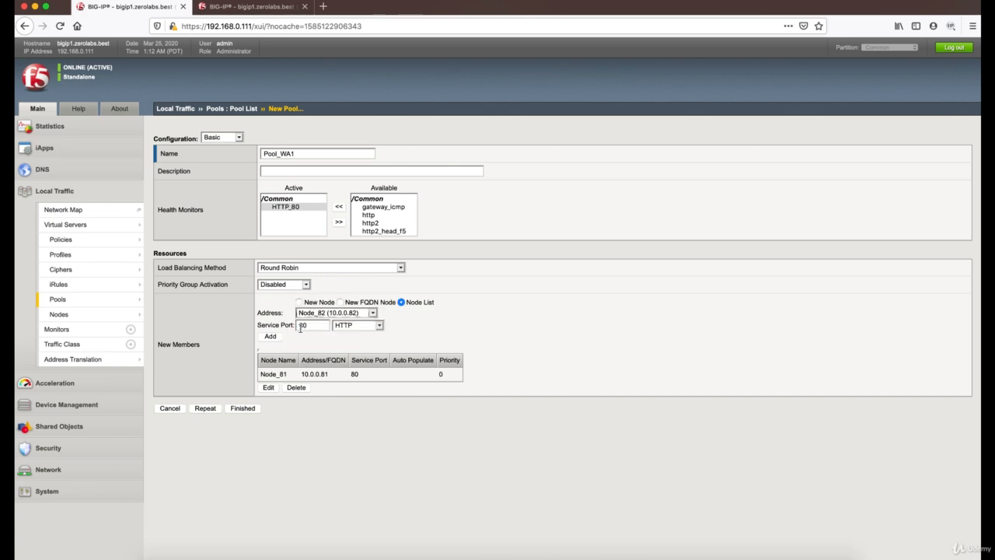
{"action": "left_click", "coordinate": [272, 337]}
{"action": "left_click", "coordinate": [336, 314]}
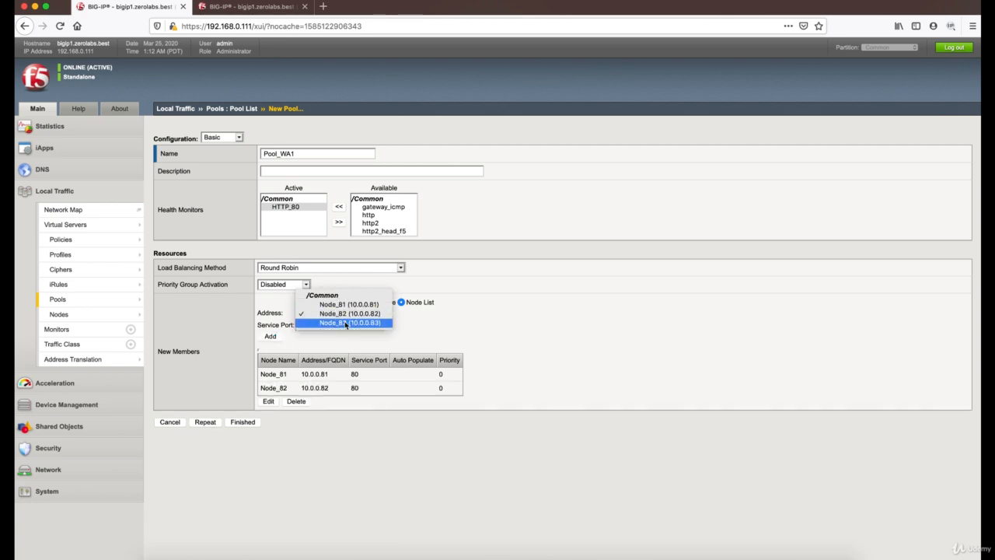
{"action": "left_click", "coordinate": [332, 324]}
{"action": "left_click", "coordinate": [271, 337]}
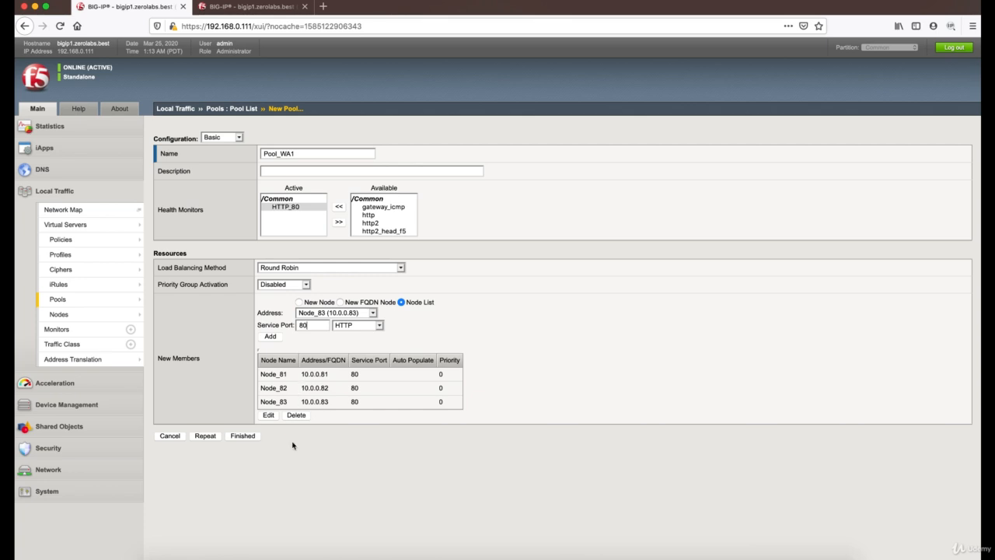
{"action": "left_click", "coordinate": [243, 435]}
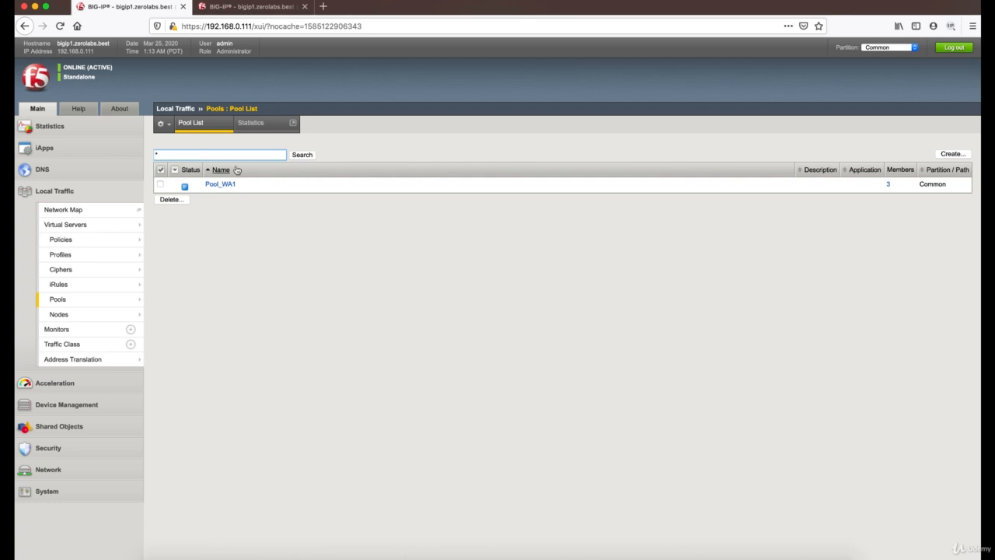
Step: Refresh the pool list and check the availability and members of Pool_WA1
{"action": "left_click", "coordinate": [203, 131]}
{"action": "left_click", "coordinate": [219, 185]}
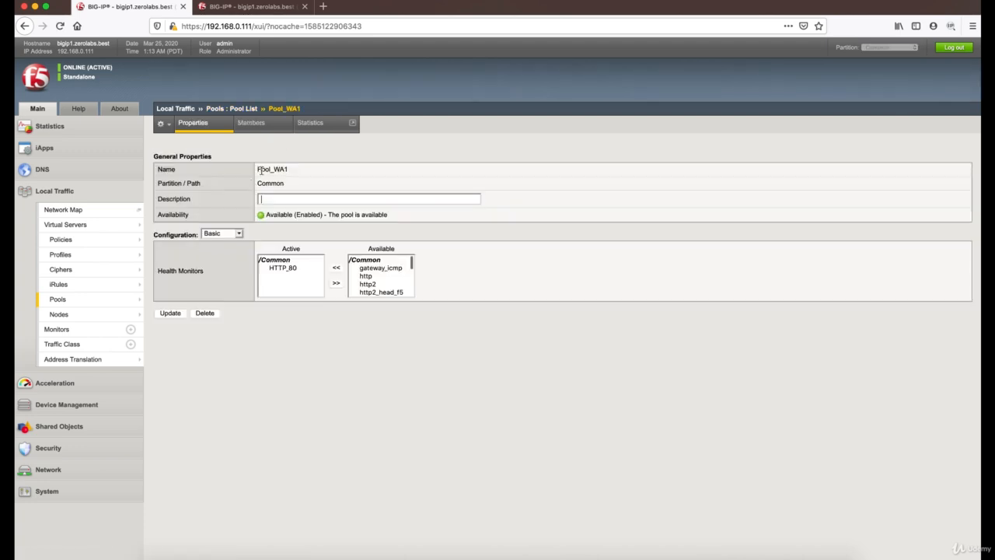
{"action": "left_click", "coordinate": [264, 129]}
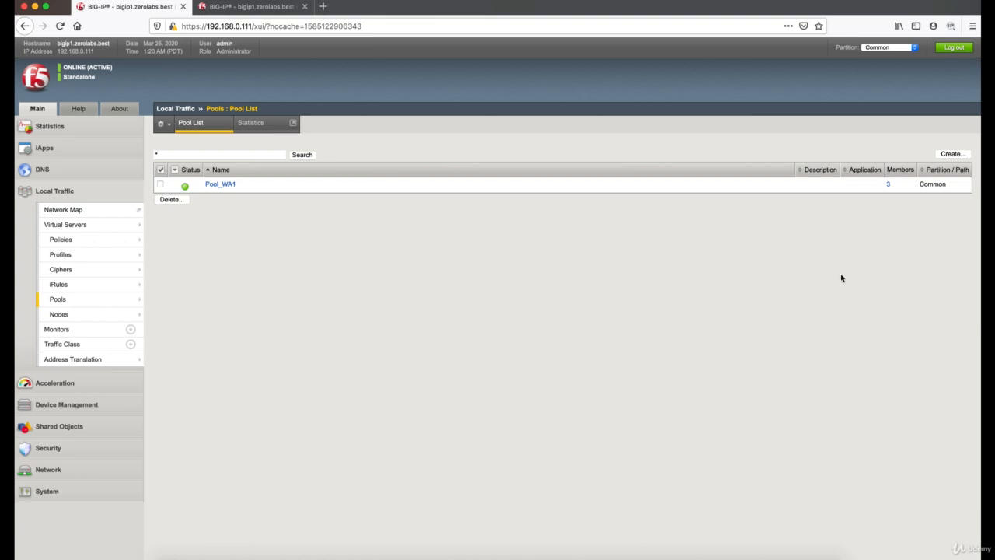
Step: Start creating another pool and name it Pool_Test
{"action": "left_click", "coordinate": [952, 154]}
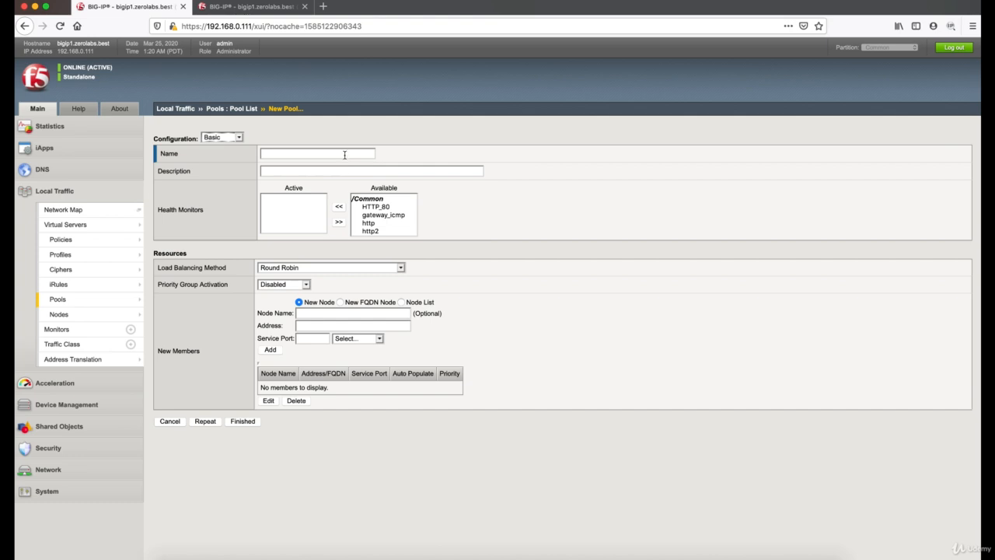
{"action": "type", "text": "P"}
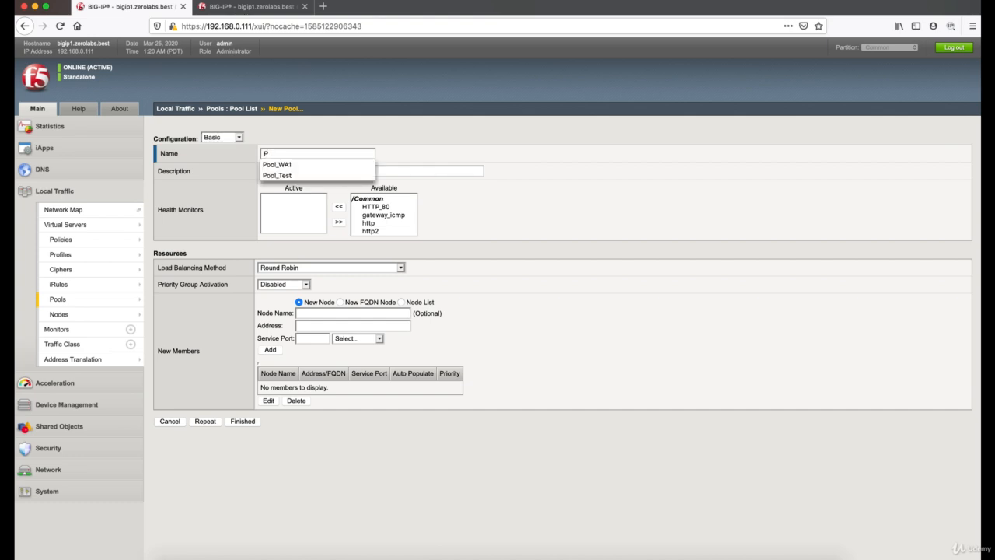
{"action": "type", "text": "ool_Test"}
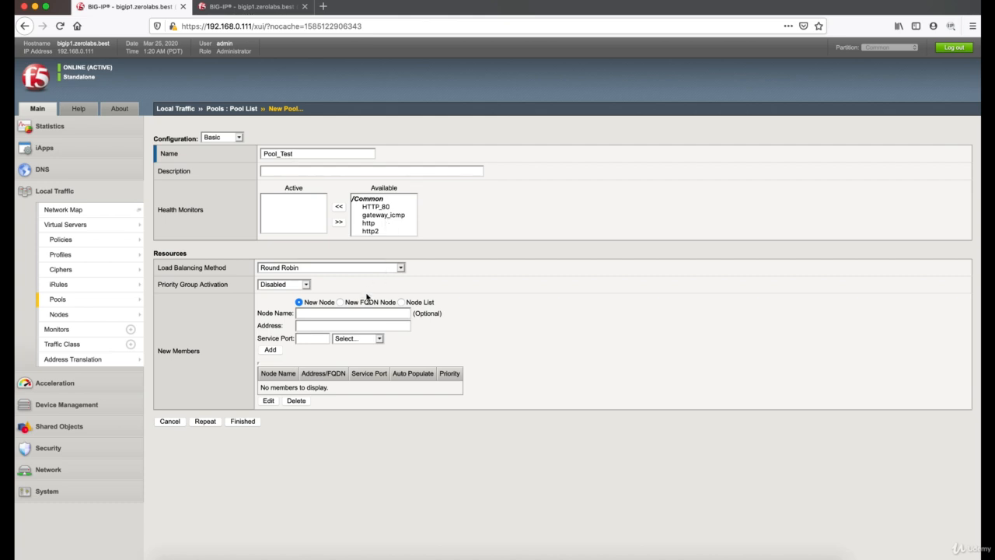
Step: Add a new node Node_TEST with address 10.0.0.88 on service port 80 as a member and finish creating the pool
{"action": "left_click", "coordinate": [333, 315]}
{"action": "type", "text": "Node"}
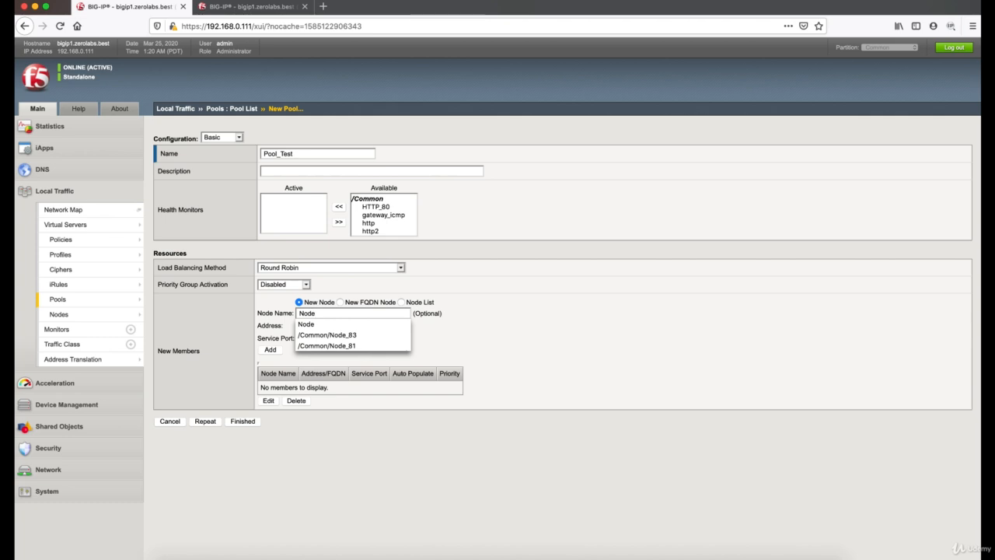
{"action": "type", "text": "_"}
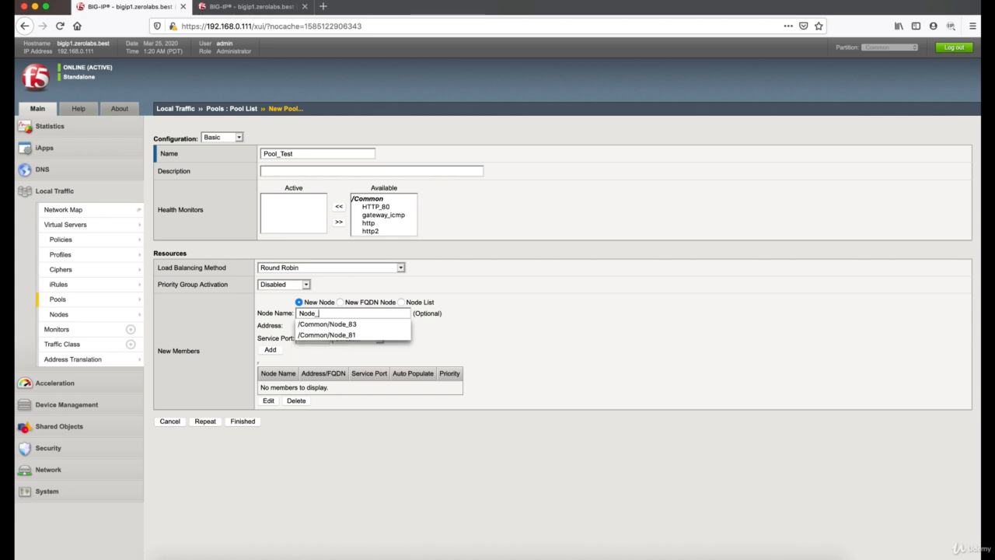
{"action": "type", "text": "TEST"}
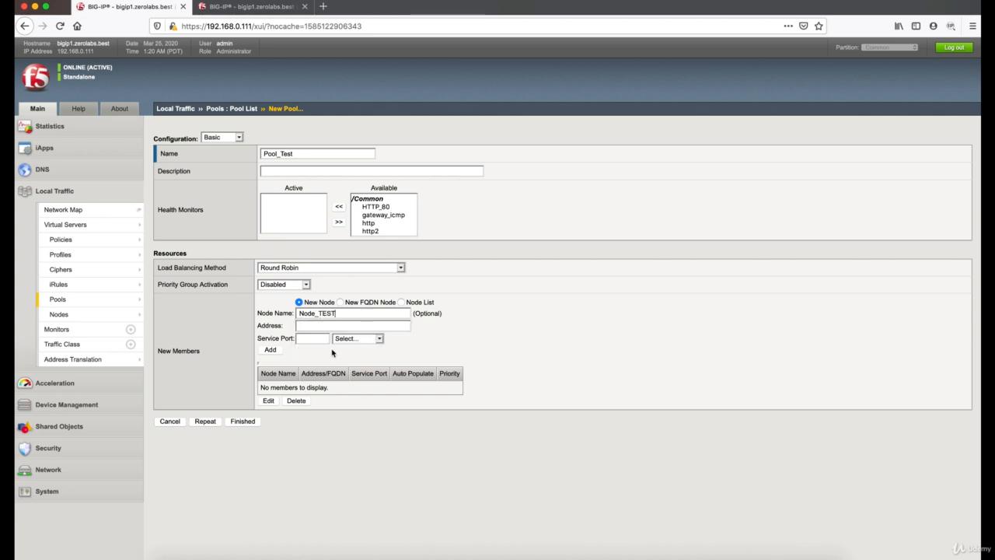
{"action": "left_click", "coordinate": [329, 325]}
{"action": "type", "text": "10.0.0."}
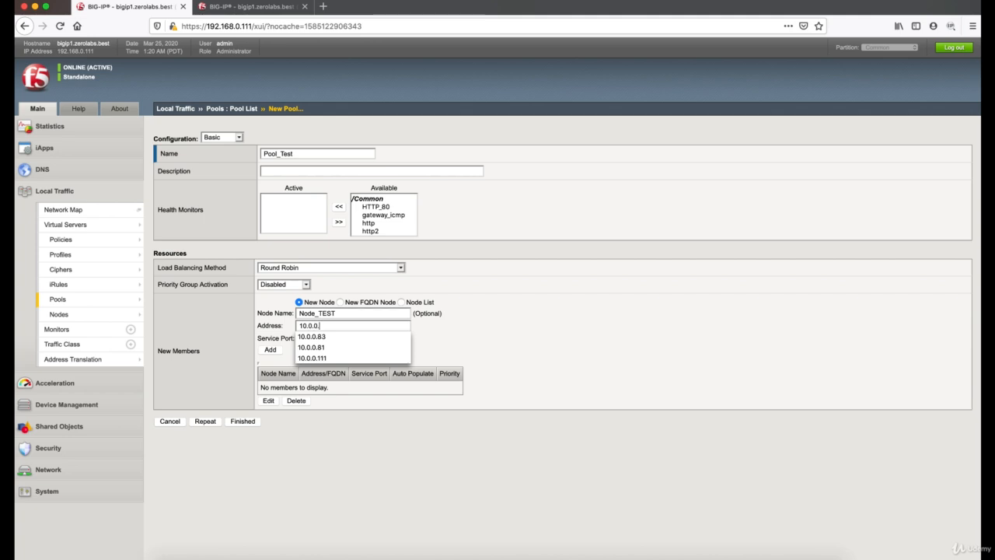
{"action": "type", "text": "88"}
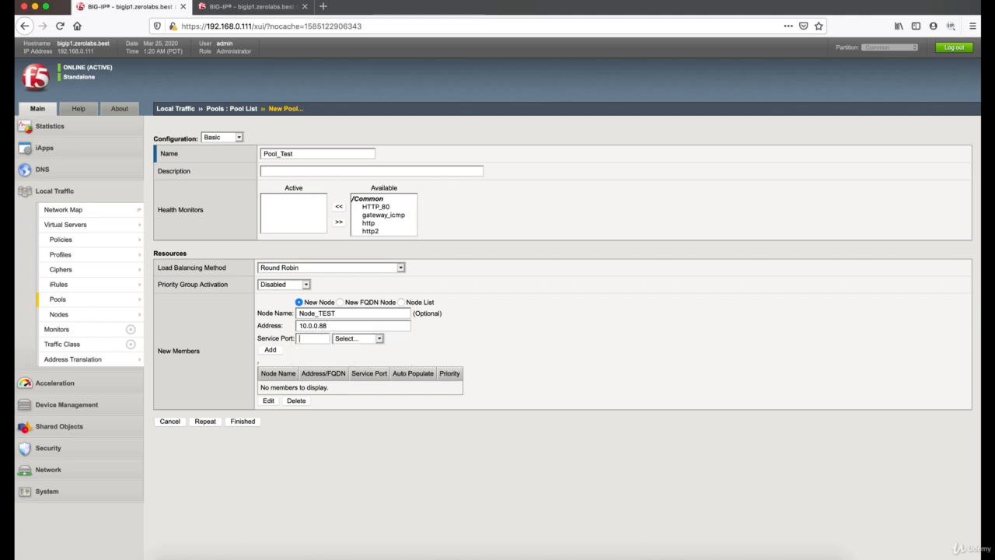
{"action": "left_click", "coordinate": [312, 338]}
{"action": "type", "text": "80"}
{"action": "left_click", "coordinate": [270, 350]}
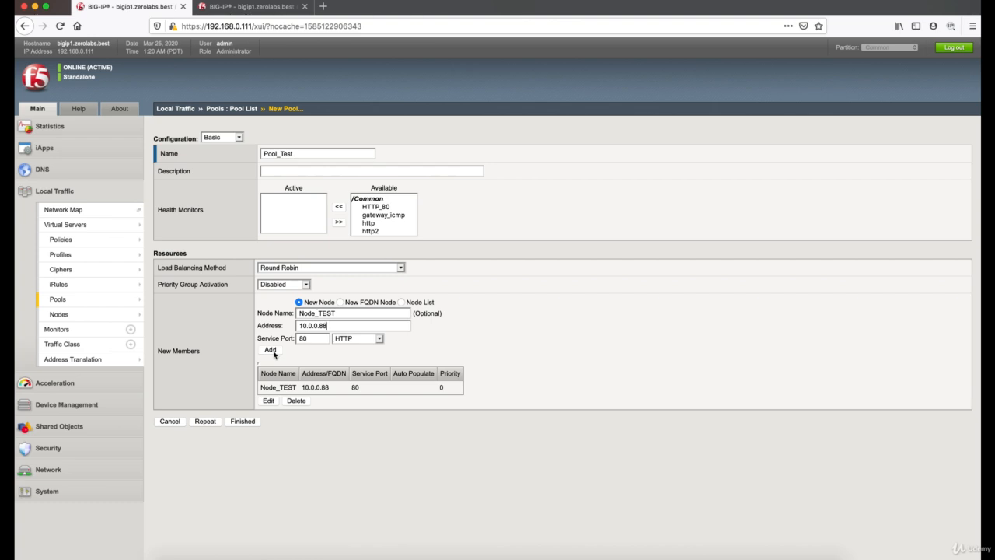
{"action": "left_click", "coordinate": [254, 423]}
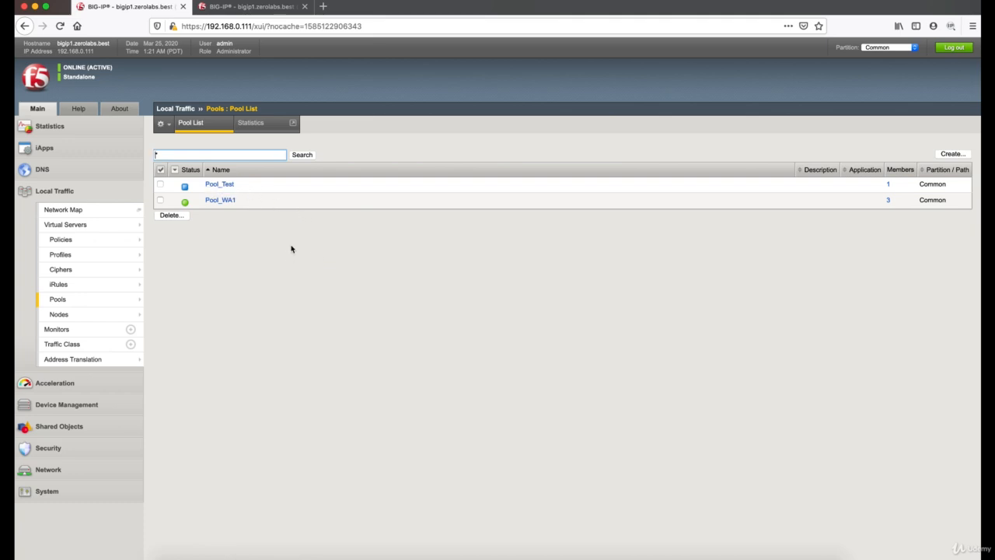
Step: Refresh the pool list and open the properties of Pool_Test
{"action": "left_click", "coordinate": [191, 133]}
{"action": "mouse_move", "coordinate": [185, 190]}
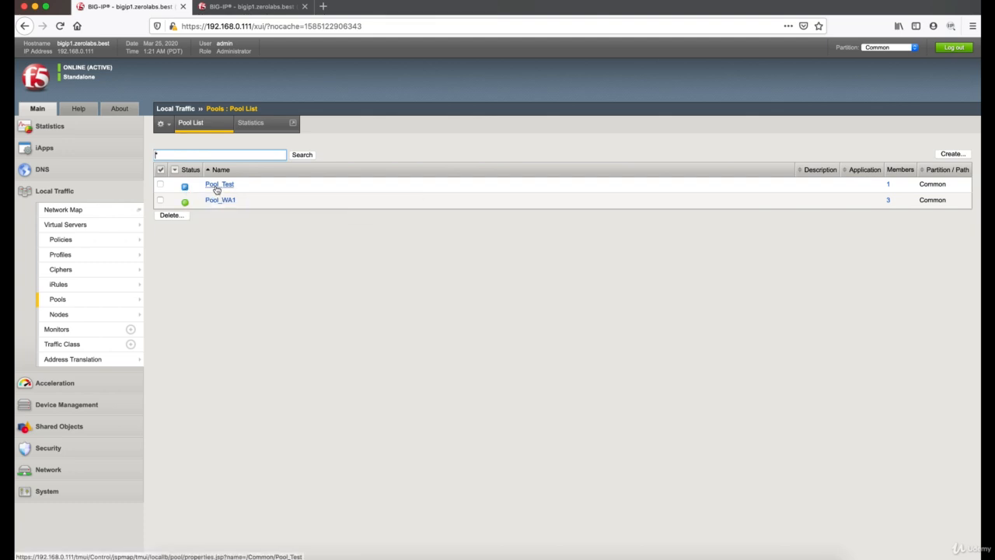
{"action": "left_click", "coordinate": [218, 186]}
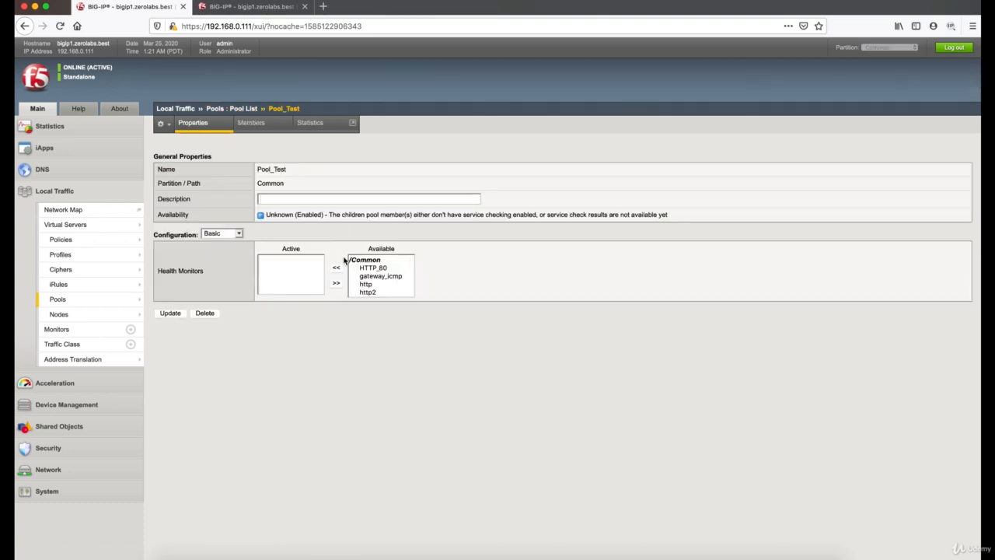
{"action": "left_click", "coordinate": [381, 268]}
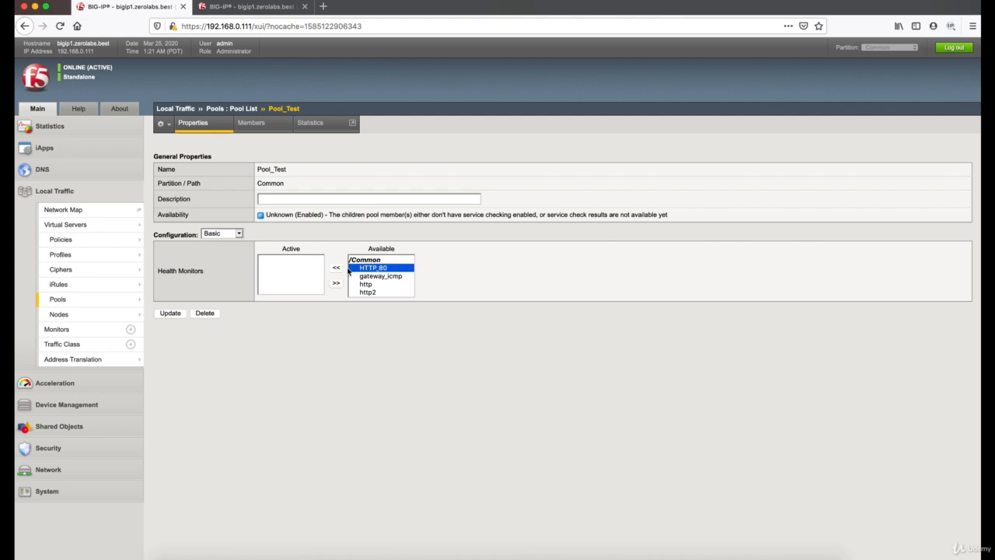
{"action": "left_click", "coordinate": [338, 269]}
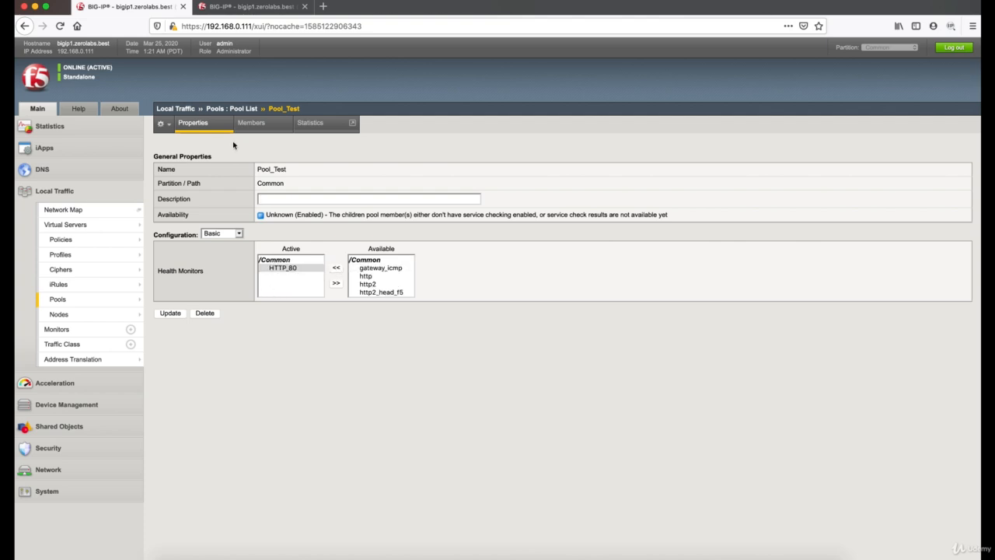
{"action": "left_click", "coordinate": [251, 124]}
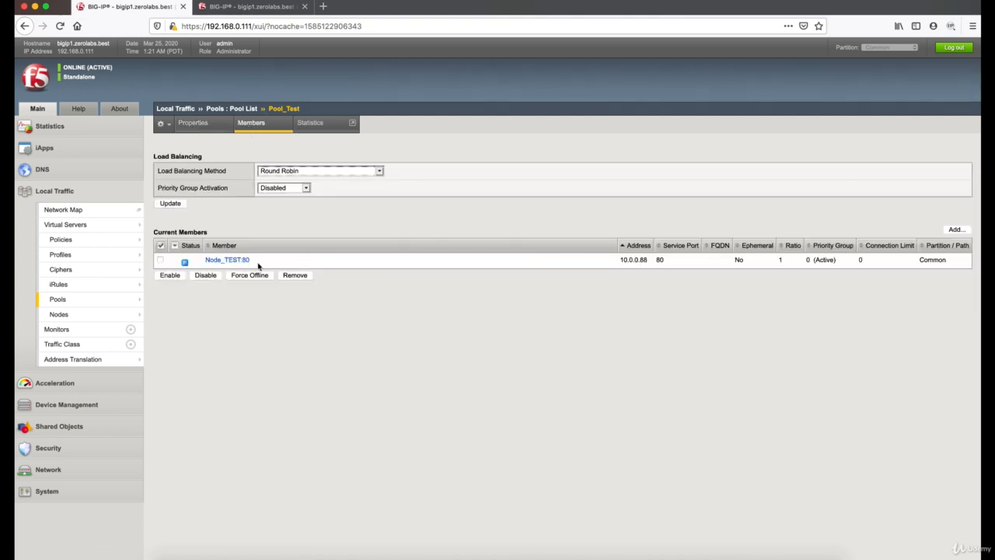
{"action": "left_click", "coordinate": [192, 125]}
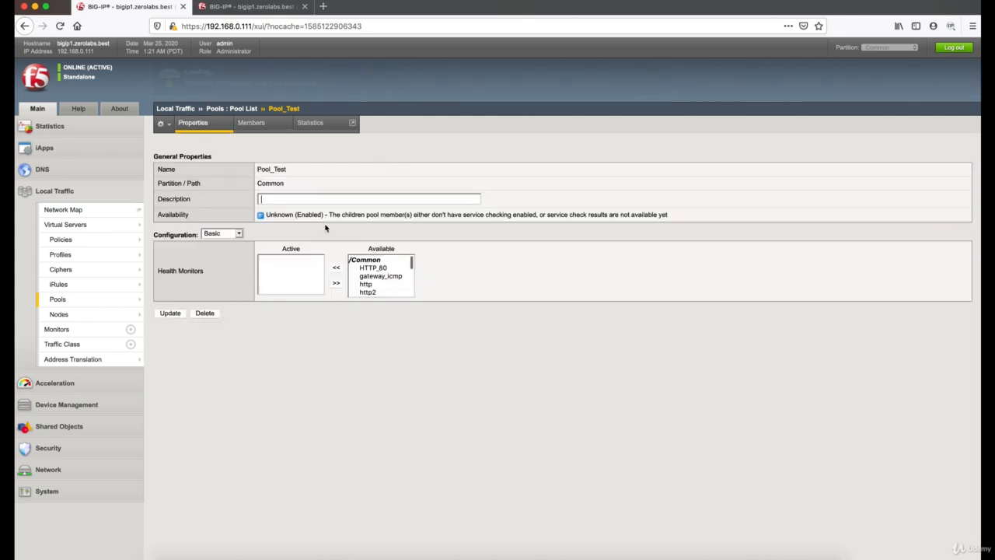
Step: Assign the HTTP_80 health monitor to Pool_Test and save the change
{"action": "left_click", "coordinate": [373, 267]}
{"action": "left_click", "coordinate": [337, 268]}
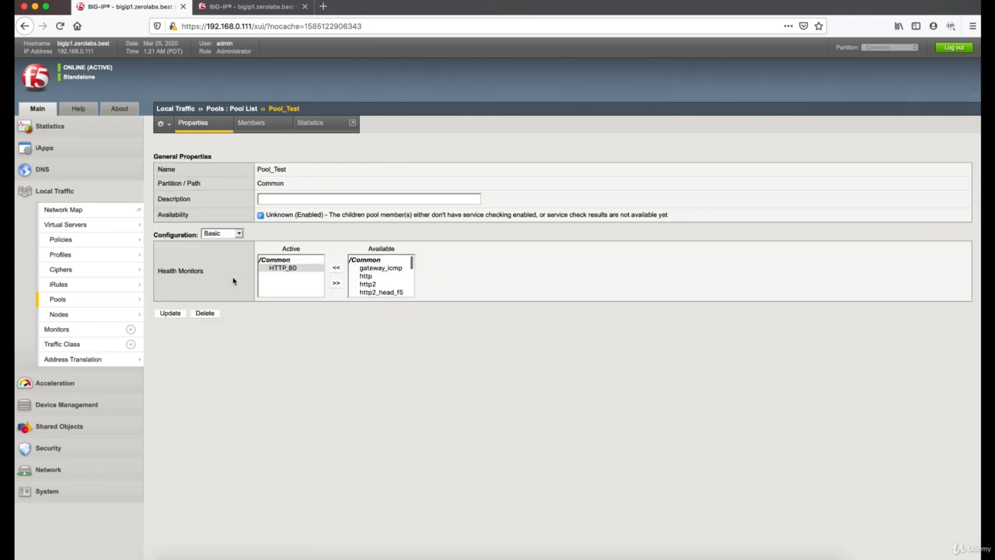
{"action": "left_click", "coordinate": [171, 313]}
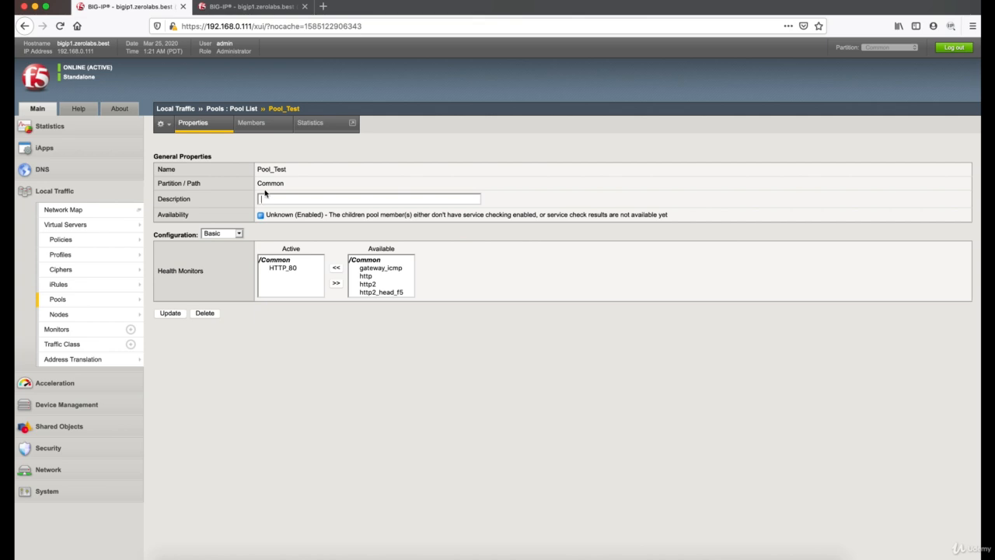
Step: Return to the pool list, refresh it to check the status of Pool_Test, and inspect the pool's members
{"action": "left_click", "coordinate": [242, 110]}
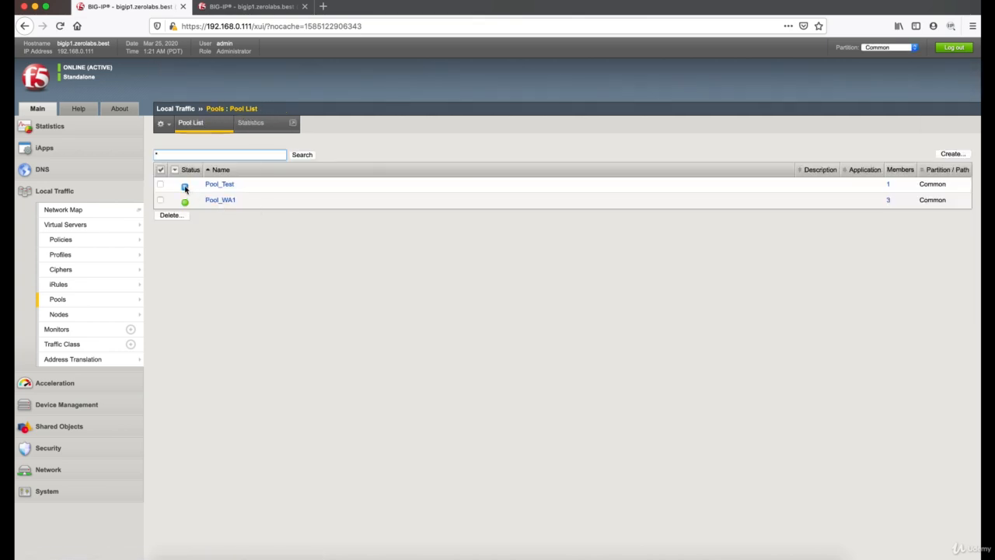
{"action": "left_click", "coordinate": [192, 125]}
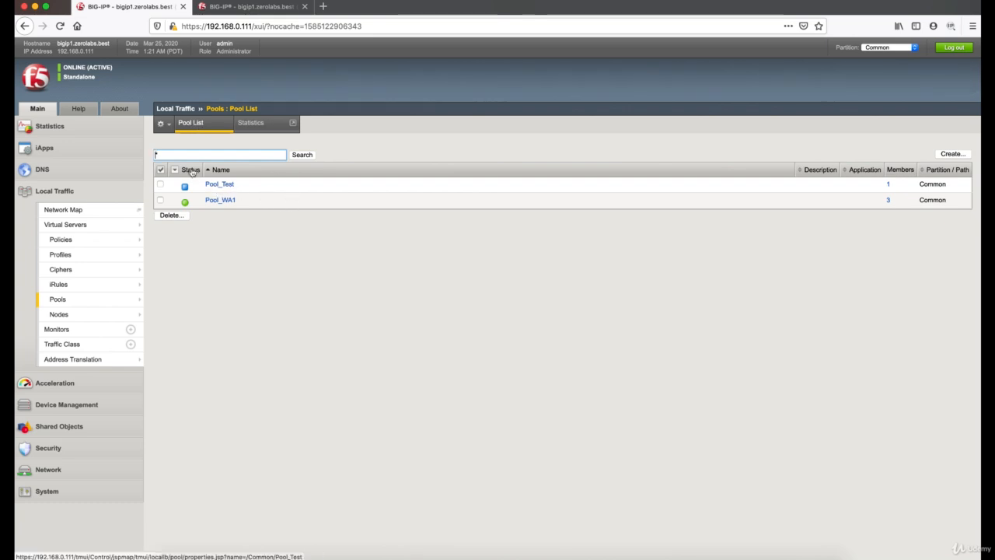
{"action": "left_click", "coordinate": [191, 126]}
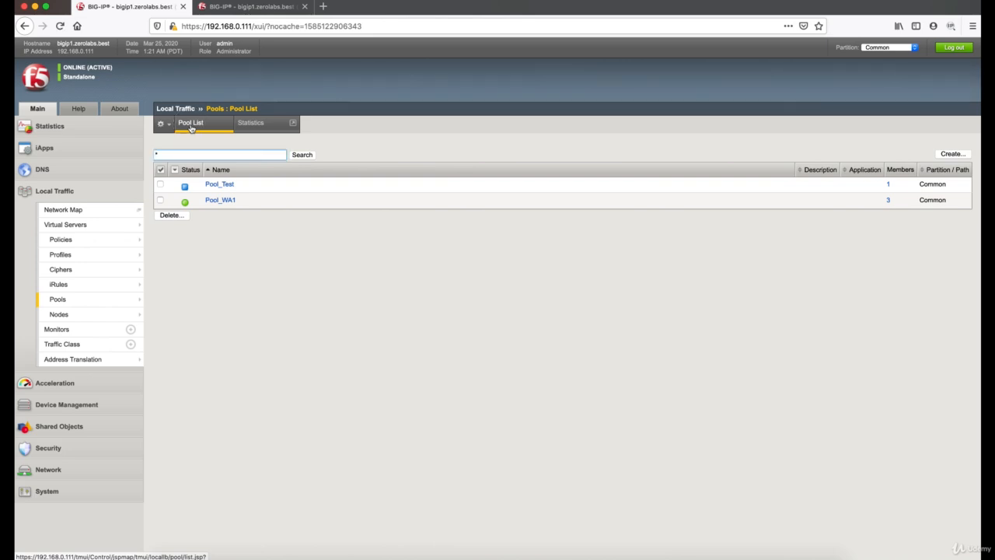
{"action": "left_click", "coordinate": [191, 127]}
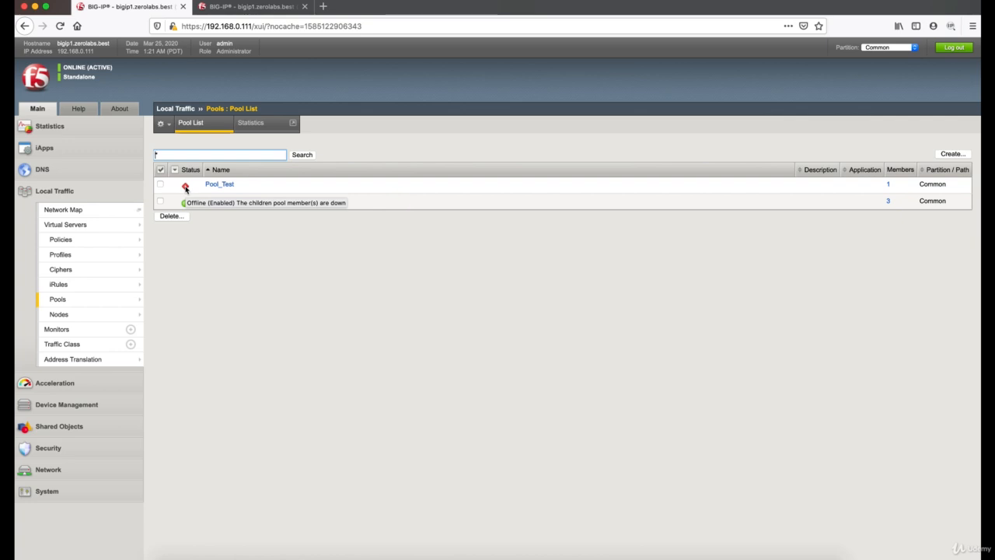
{"action": "left_click", "coordinate": [217, 187]}
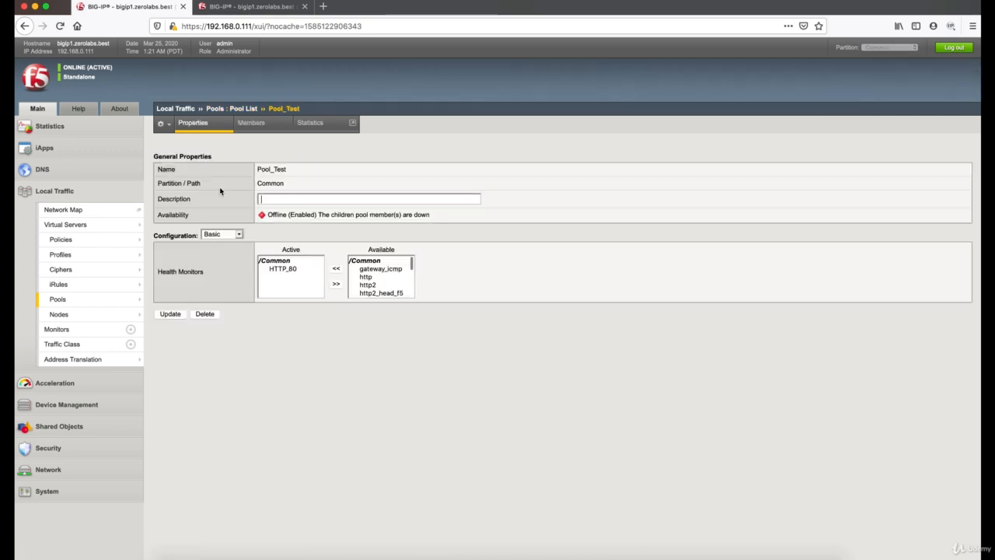
{"action": "left_click", "coordinate": [264, 127]}
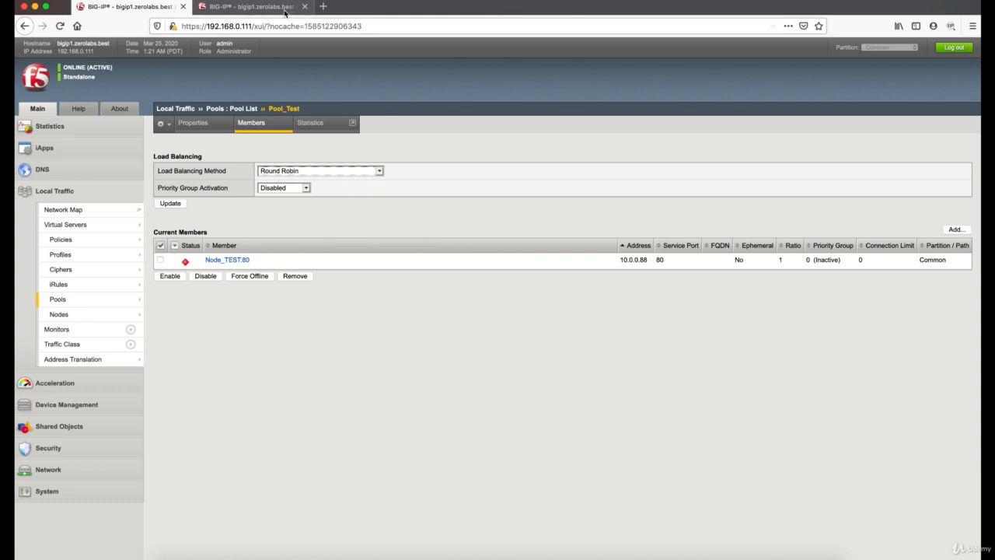
Step: Check the status of all nodes in the node list of the second BIG-IP session and return to Pool_Test
{"action": "left_click", "coordinate": [253, 9]}
{"action": "mouse_move", "coordinate": [116, 315]}
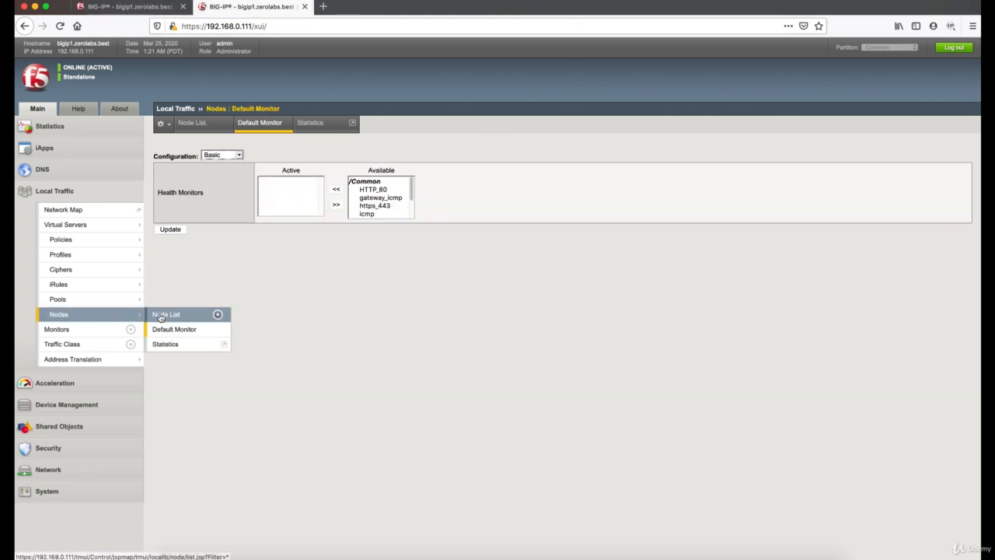
{"action": "left_click", "coordinate": [164, 315]}
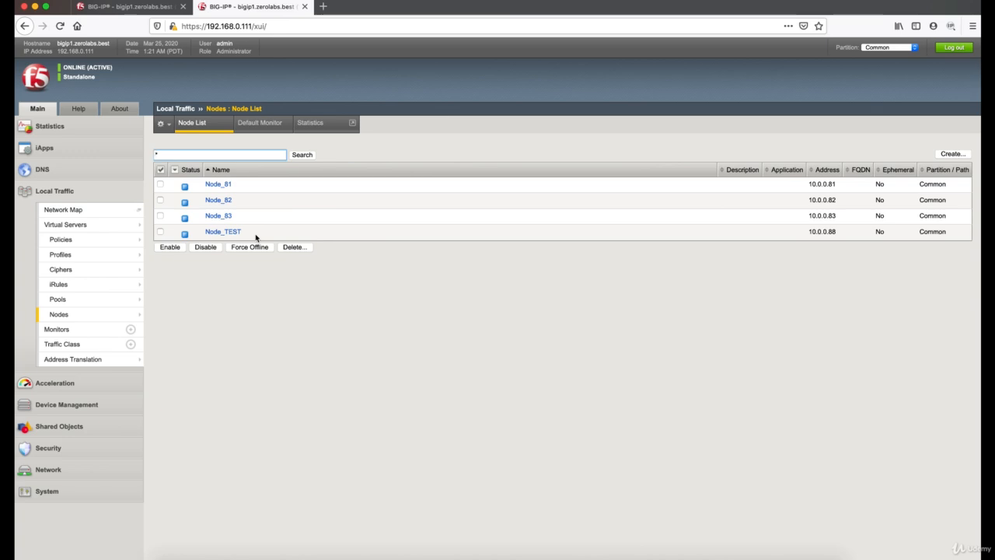
{"action": "key", "text": "ctrl+shift+Tab"}
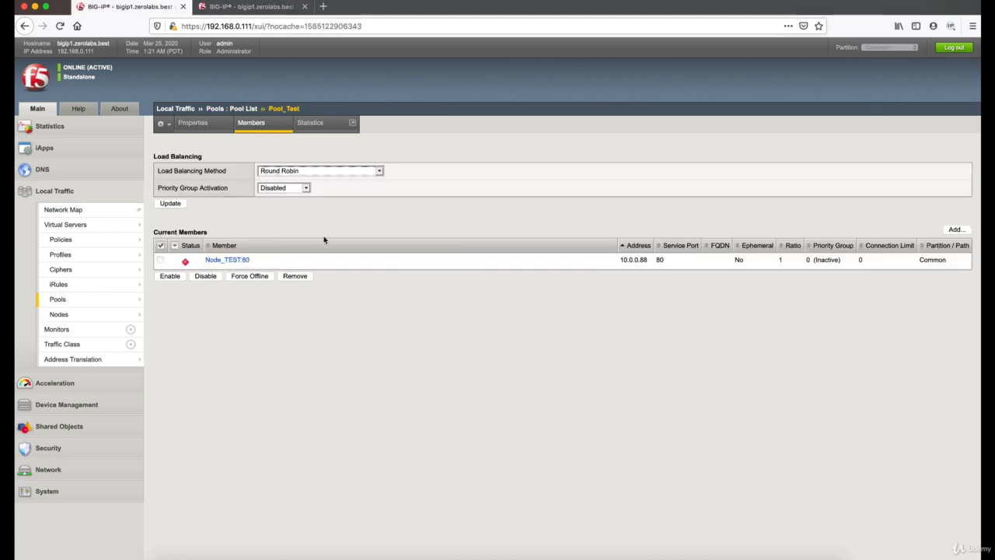
Step: Add the existing node Node_81 on service port 80 as another member of Pool_Test
{"action": "left_click", "coordinate": [242, 110]}
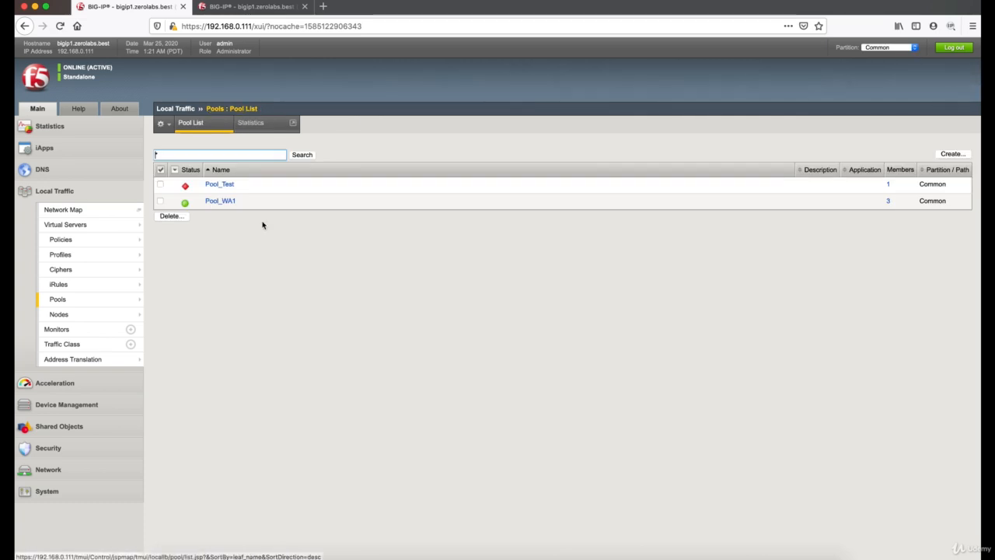
{"action": "left_click", "coordinate": [160, 185]}
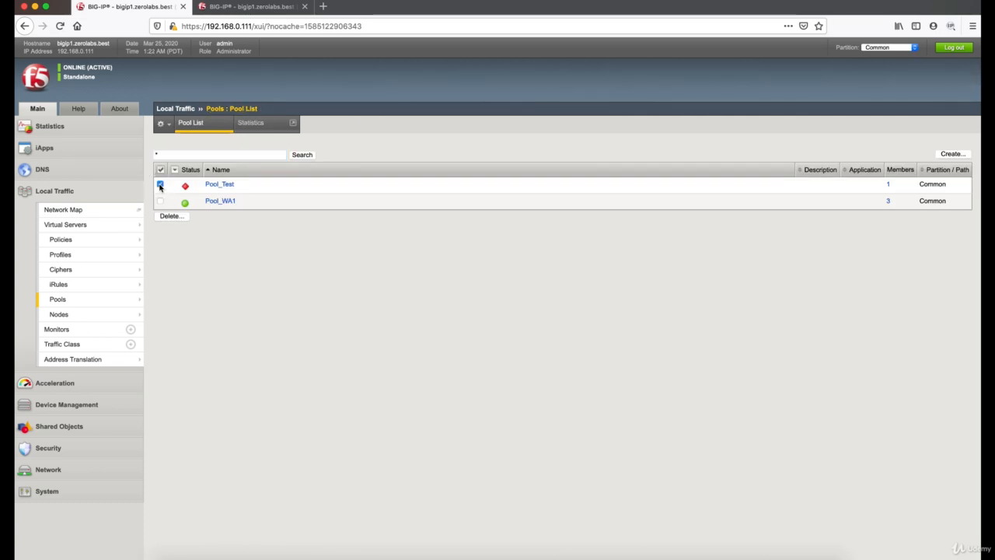
{"action": "left_click", "coordinate": [218, 185]}
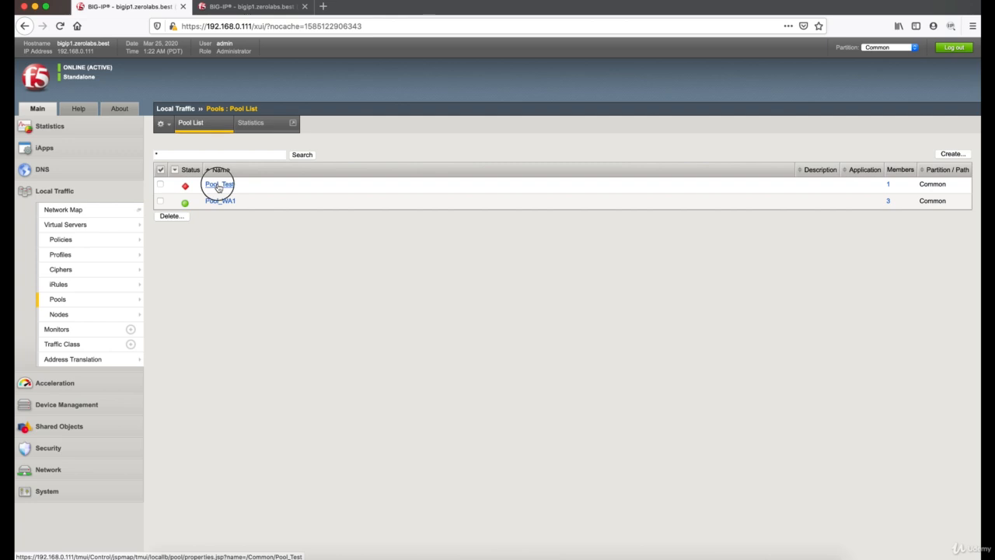
{"action": "left_click", "coordinate": [261, 128]}
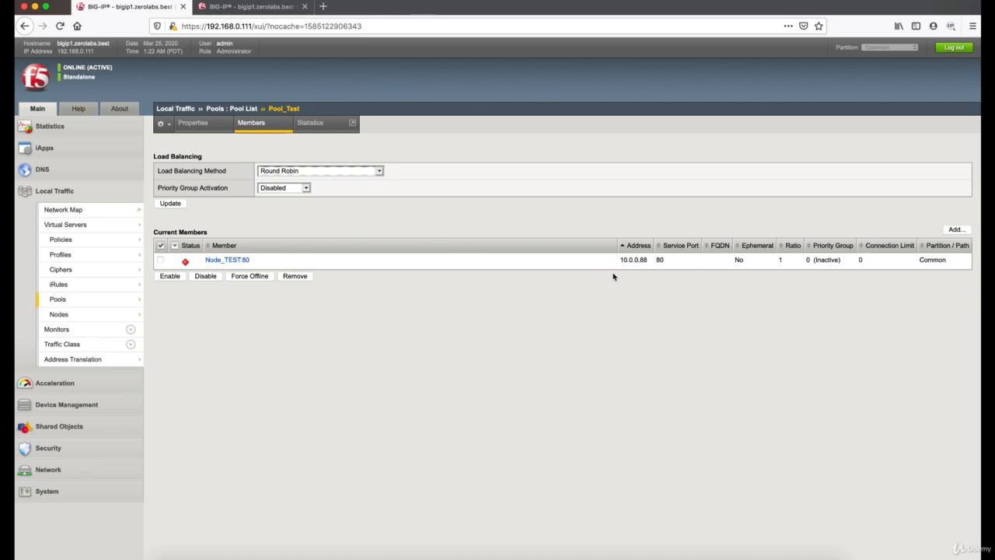
{"action": "left_click", "coordinate": [954, 229]}
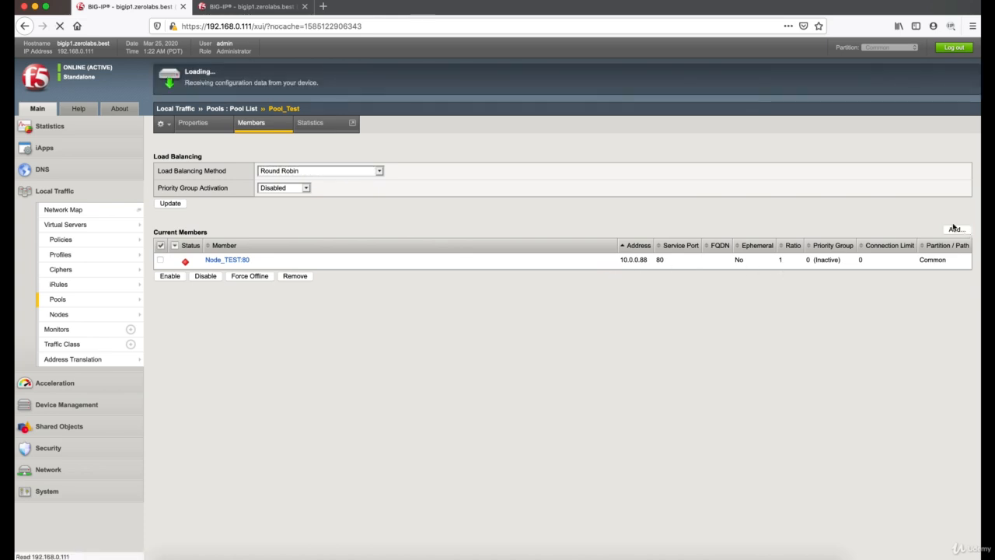
{"action": "left_click", "coordinate": [376, 171]}
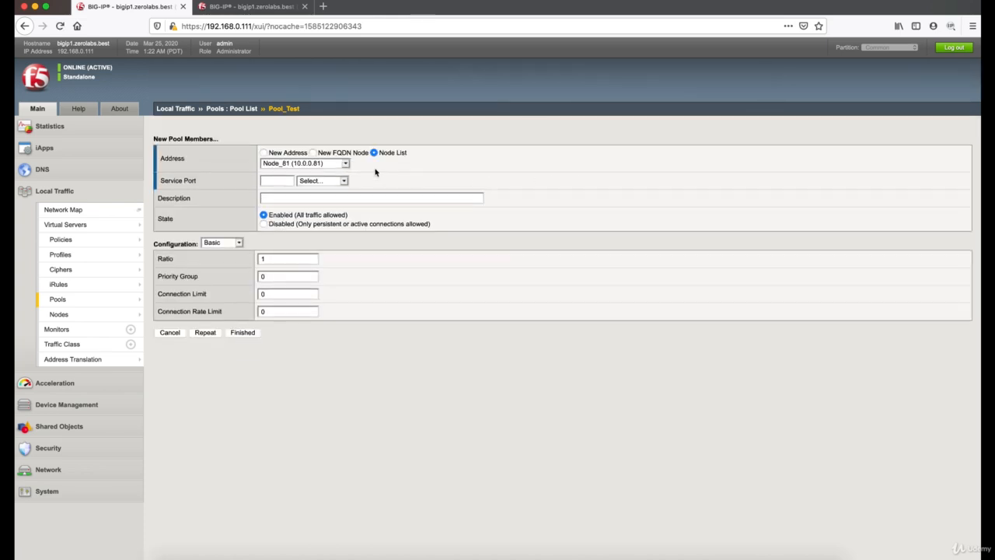
{"action": "left_click", "coordinate": [344, 165]}
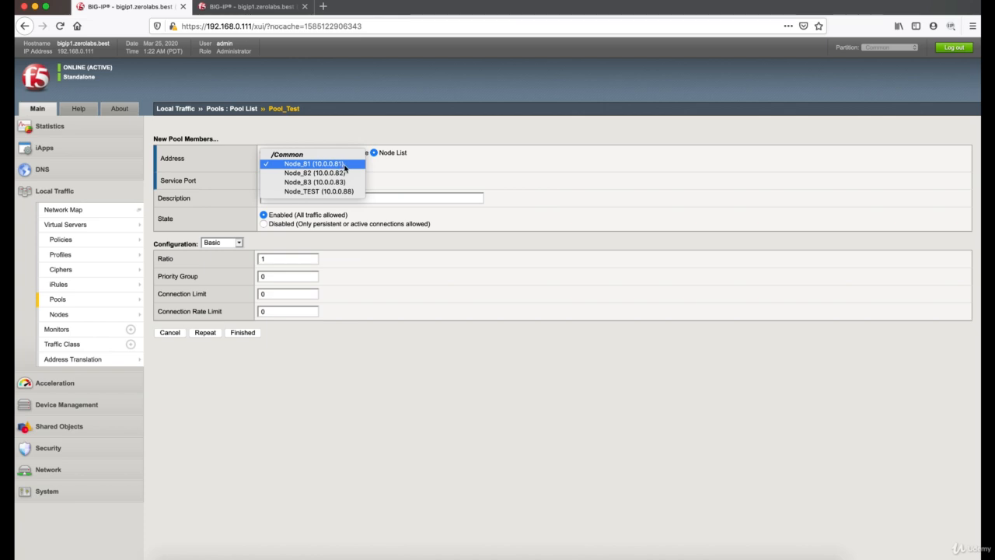
{"action": "left_click", "coordinate": [344, 165]}
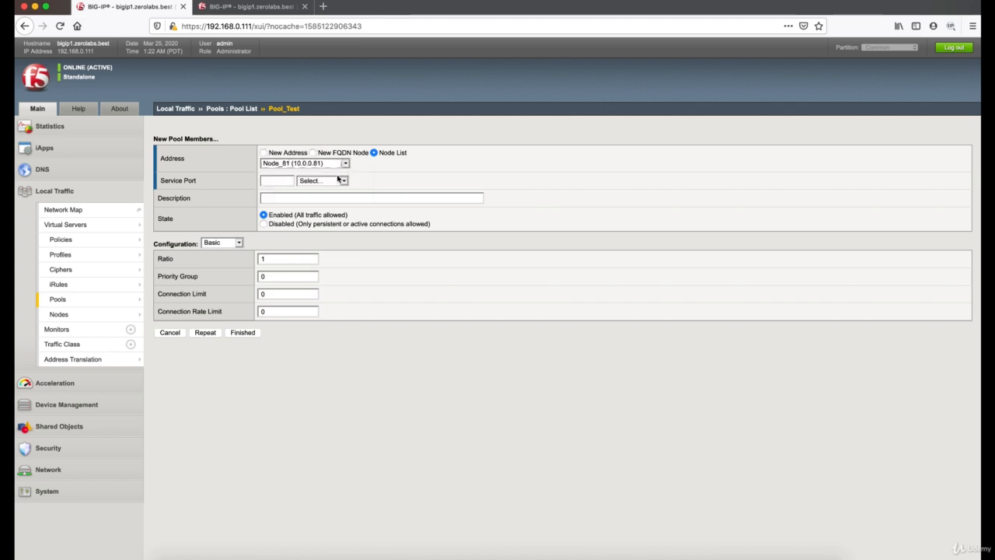
{"action": "left_click", "coordinate": [287, 181]}
{"action": "type", "text": "80"}
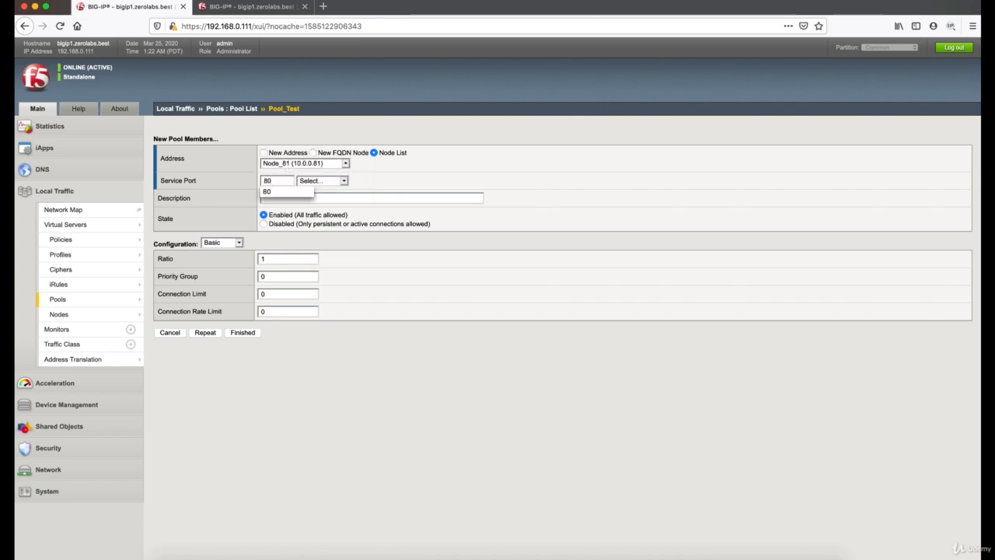
{"action": "left_click", "coordinate": [469, 170]}
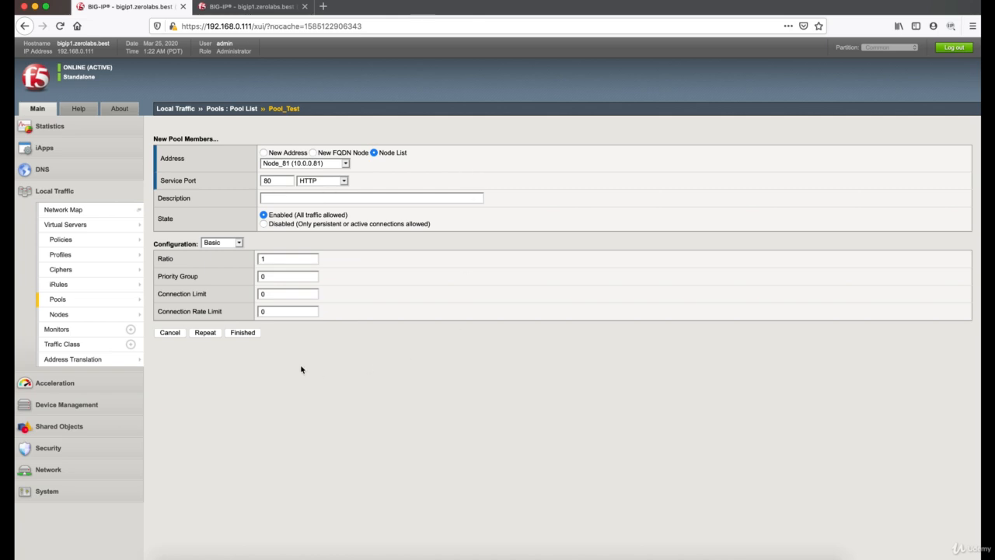
{"action": "left_click", "coordinate": [250, 335]}
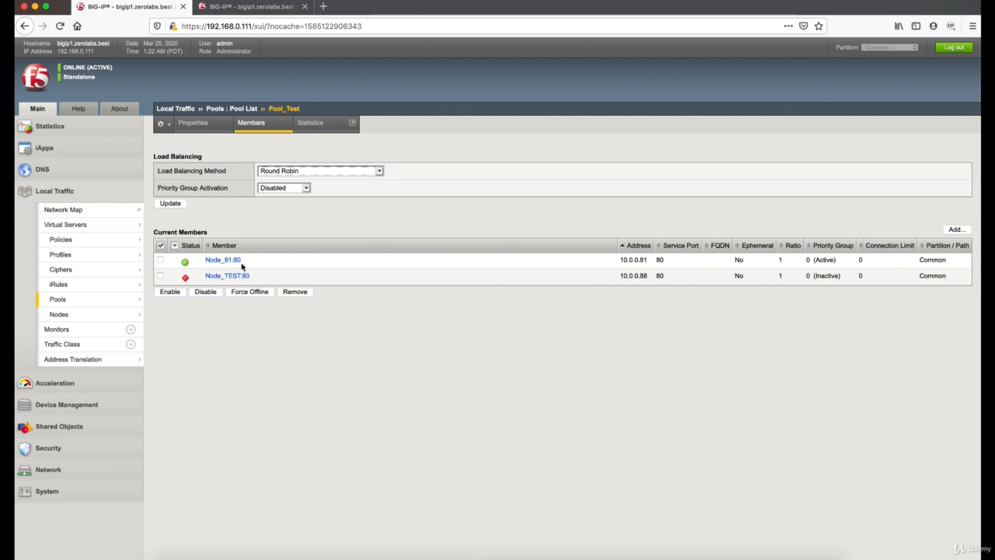
Step: Check the availability of Pool_Test in the pool list and review the status of its members
{"action": "left_click", "coordinate": [242, 108]}
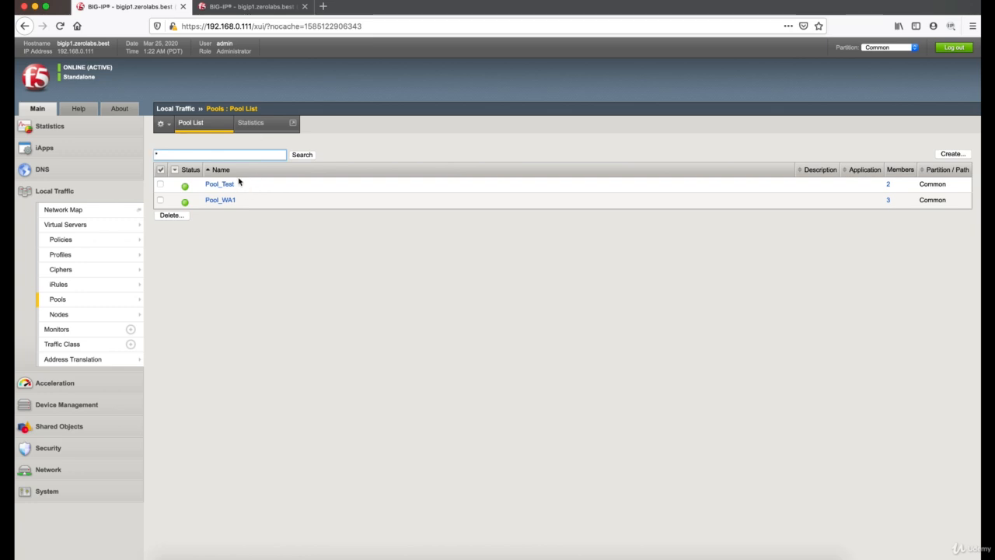
{"action": "left_click", "coordinate": [222, 185]}
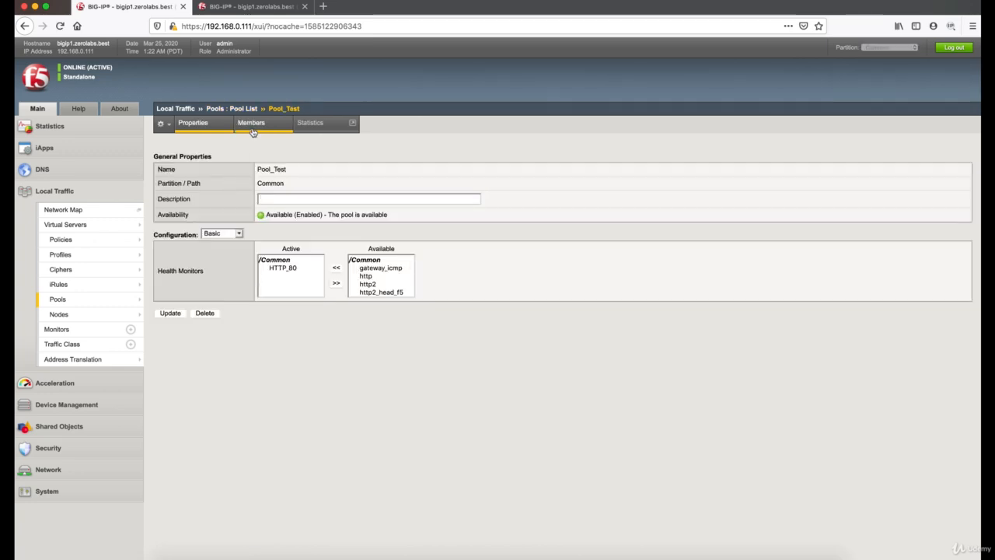
{"action": "left_click", "coordinate": [253, 130]}
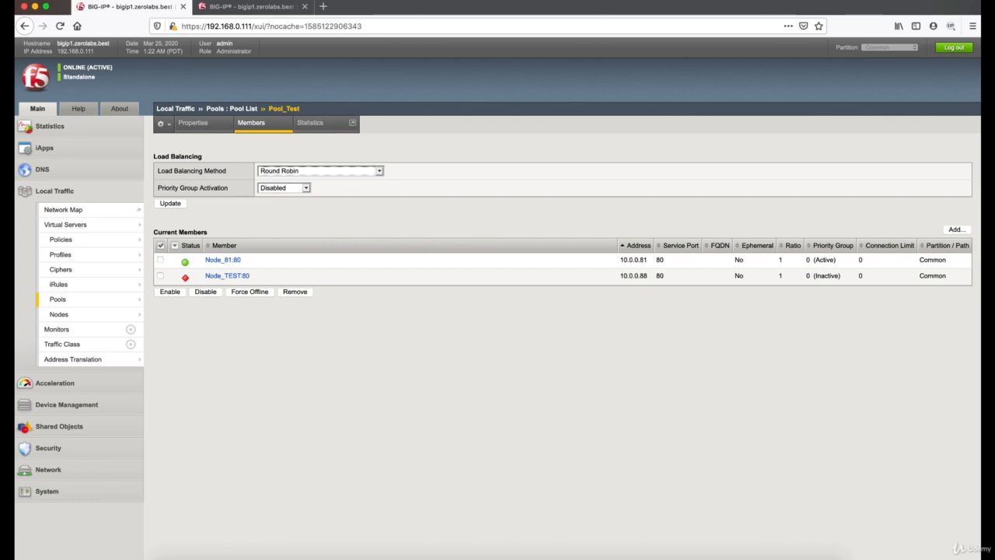
Step: Show the pool list in the second BIG-IP session and examine the availability and members of Pool_WA1
{"action": "left_click", "coordinate": [268, 6]}
{"action": "mouse_move", "coordinate": [140, 246]}
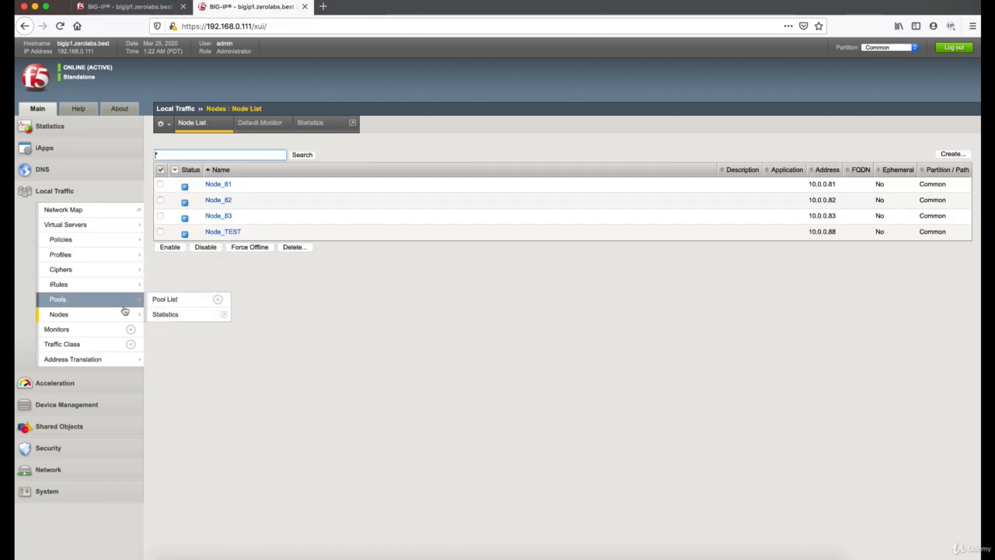
{"action": "left_click", "coordinate": [167, 305]}
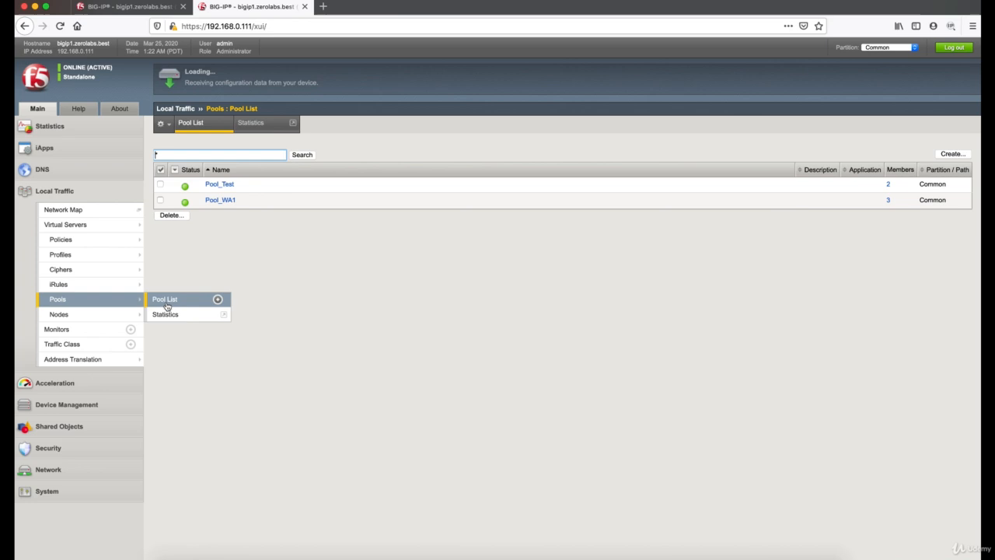
{"action": "left_click", "coordinate": [221, 199]}
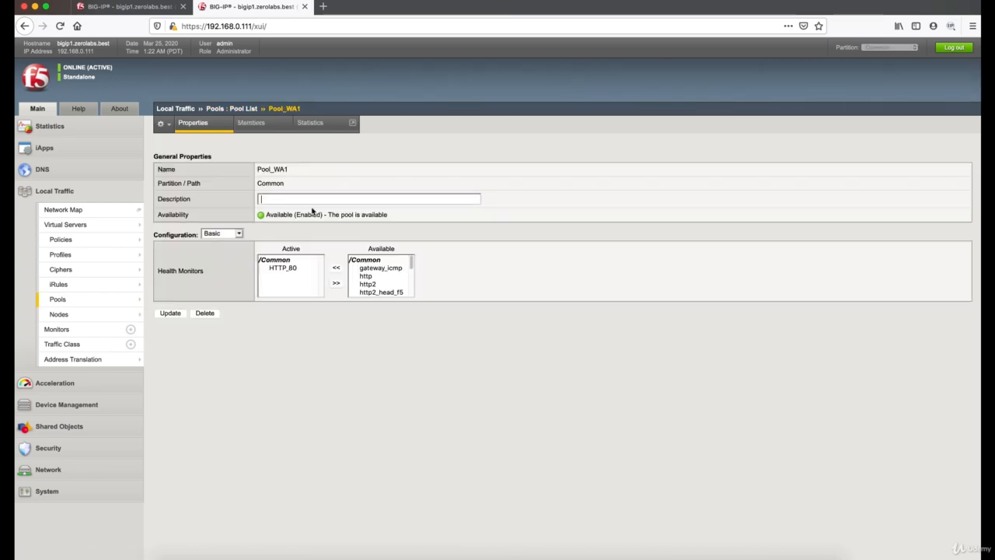
{"action": "left_click", "coordinate": [252, 125]}
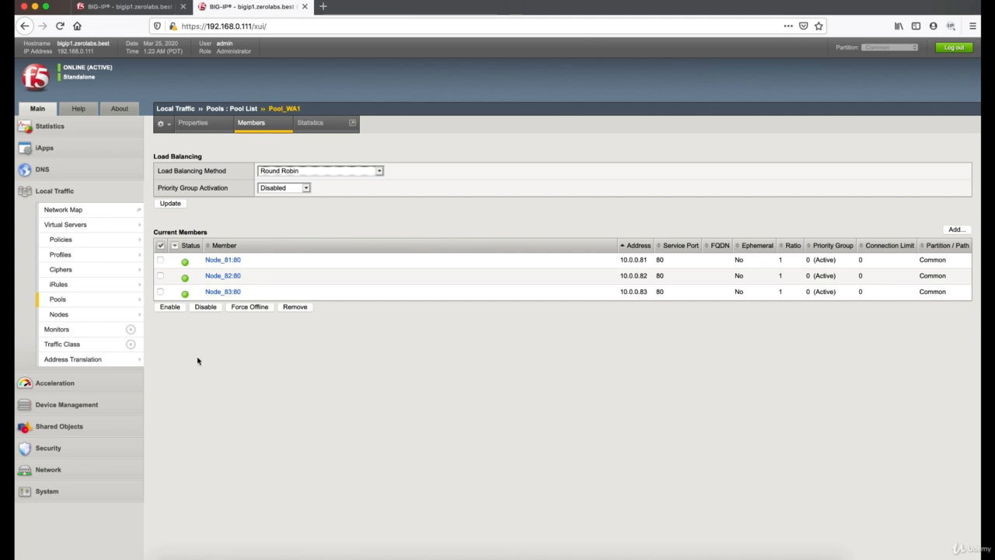
Step: Open the node list in a new browser tab and show the properties of Node_81
{"action": "mouse_move", "coordinate": [138, 315]}
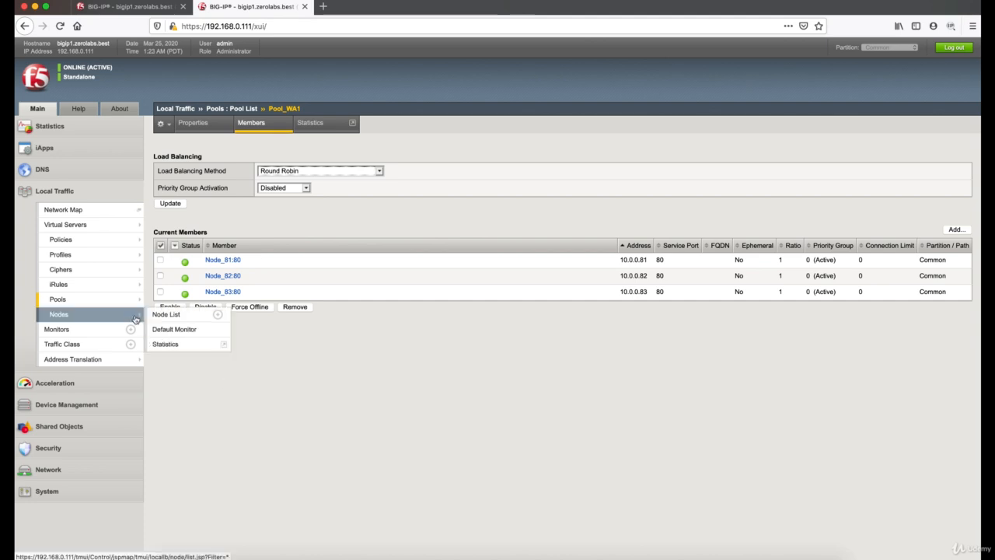
{"action": "right_click", "coordinate": [156, 319]}
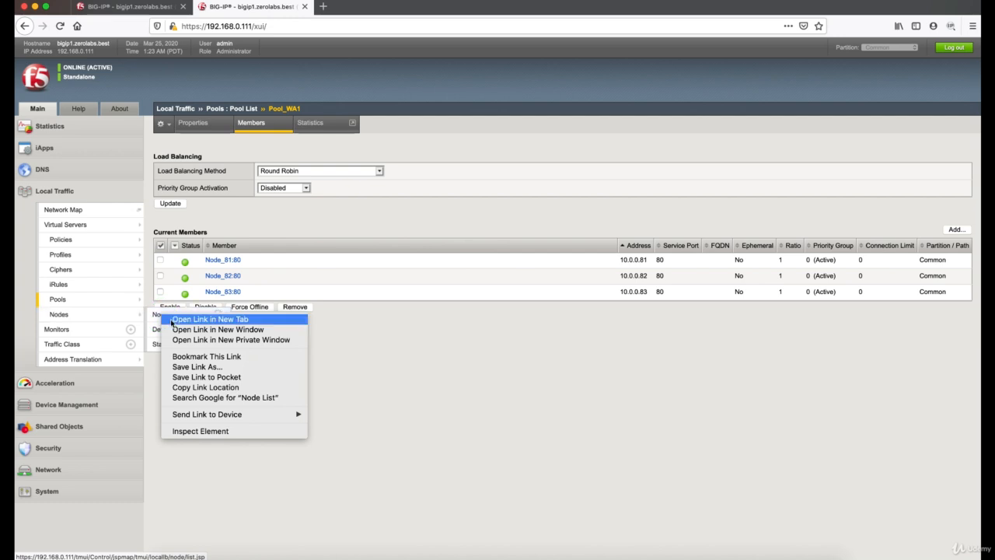
{"action": "left_click", "coordinate": [210, 319]}
{"action": "left_click", "coordinate": [383, 10]}
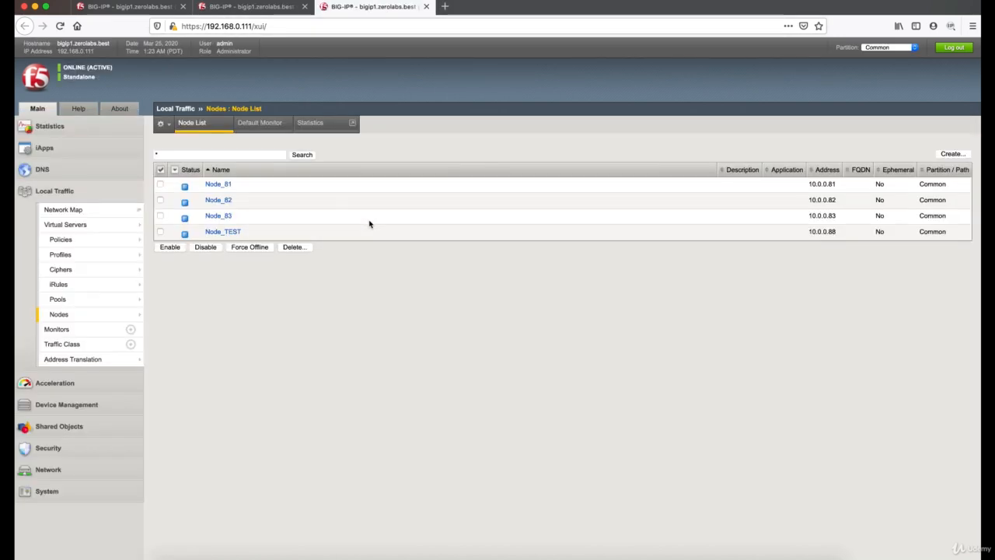
{"action": "left_click", "coordinate": [226, 185]}
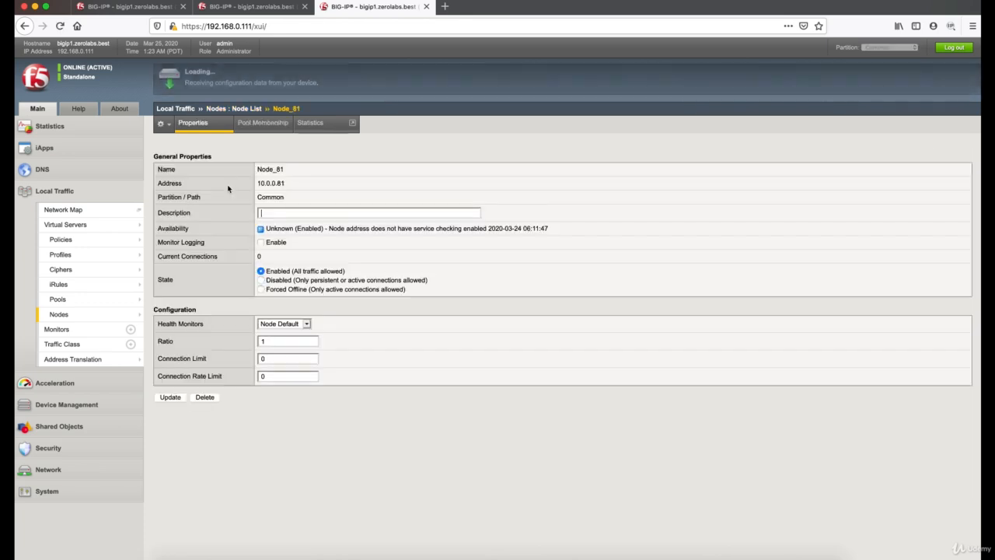
{"action": "left_click", "coordinate": [311, 209]}
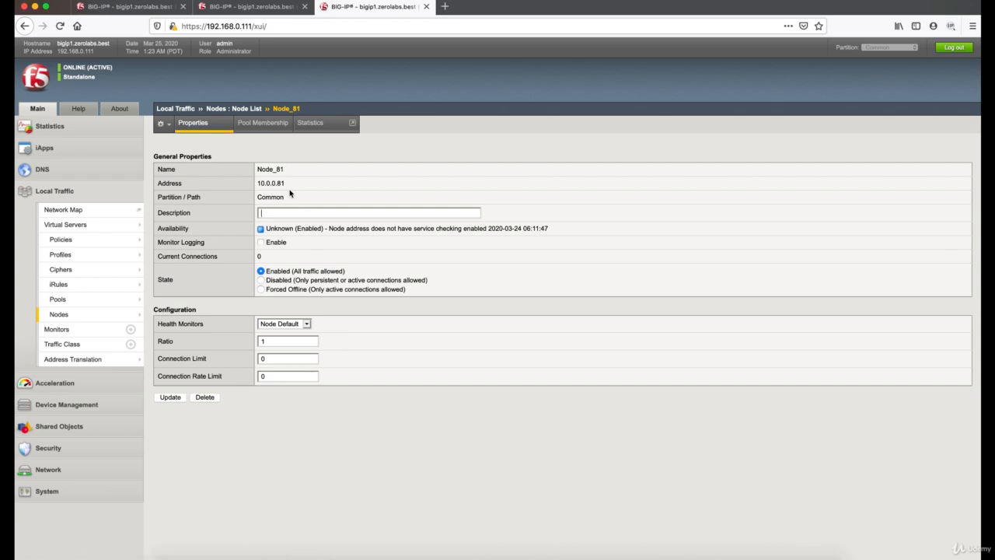
Step: Assign the icmp monitor to Node_81 as its node-specific health monitor and save the change
{"action": "left_click", "coordinate": [298, 325]}
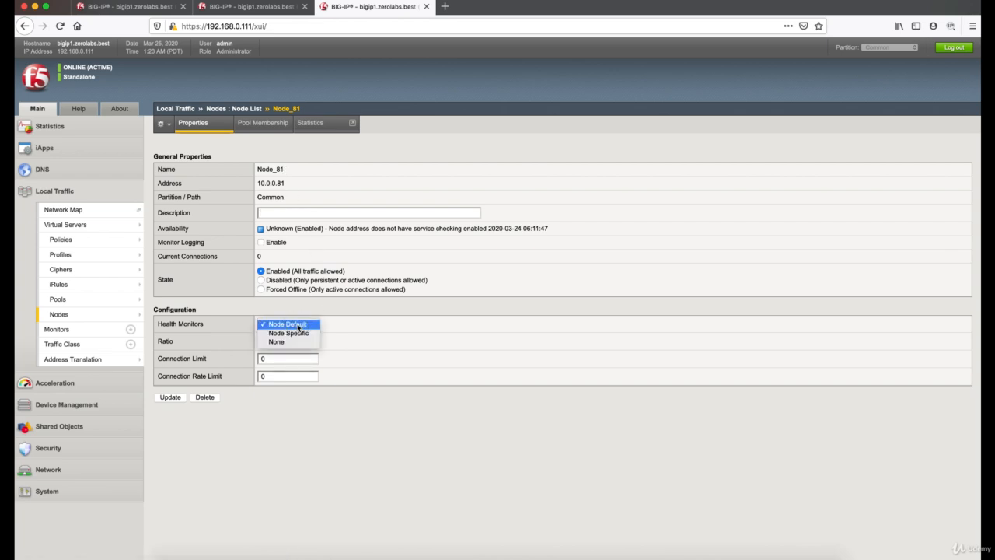
{"action": "left_click", "coordinate": [299, 332]}
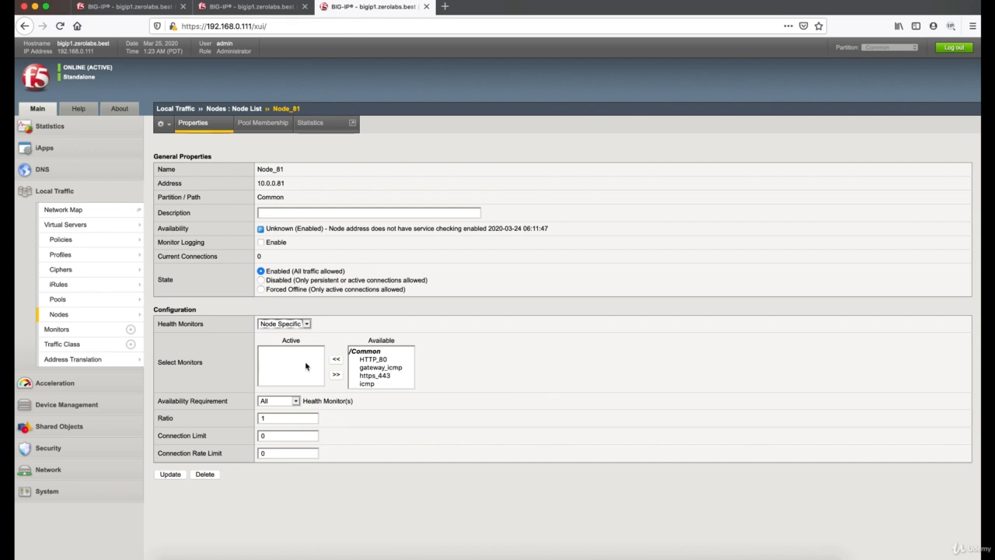
{"action": "left_click", "coordinate": [367, 384]}
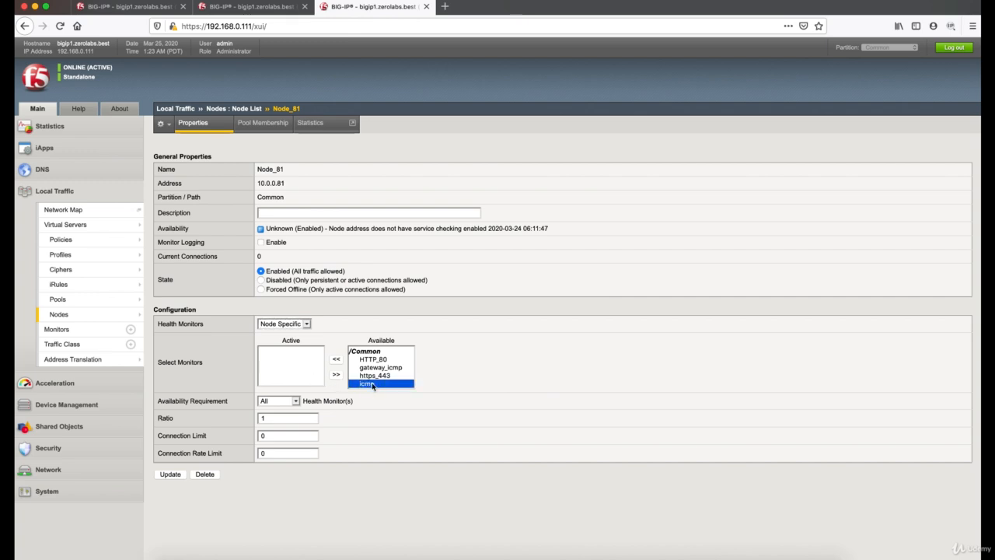
{"action": "left_click", "coordinate": [336, 359]}
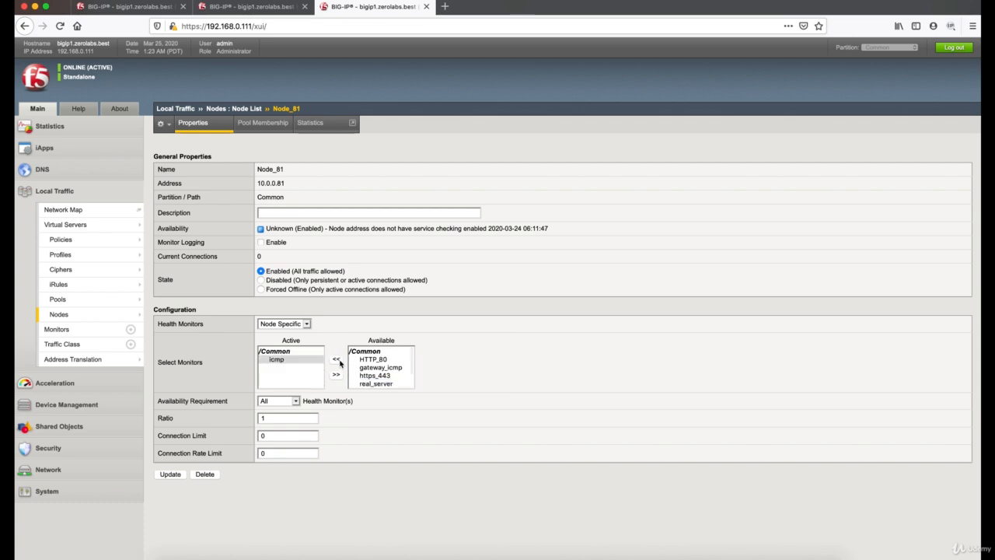
{"action": "left_click", "coordinate": [177, 477]}
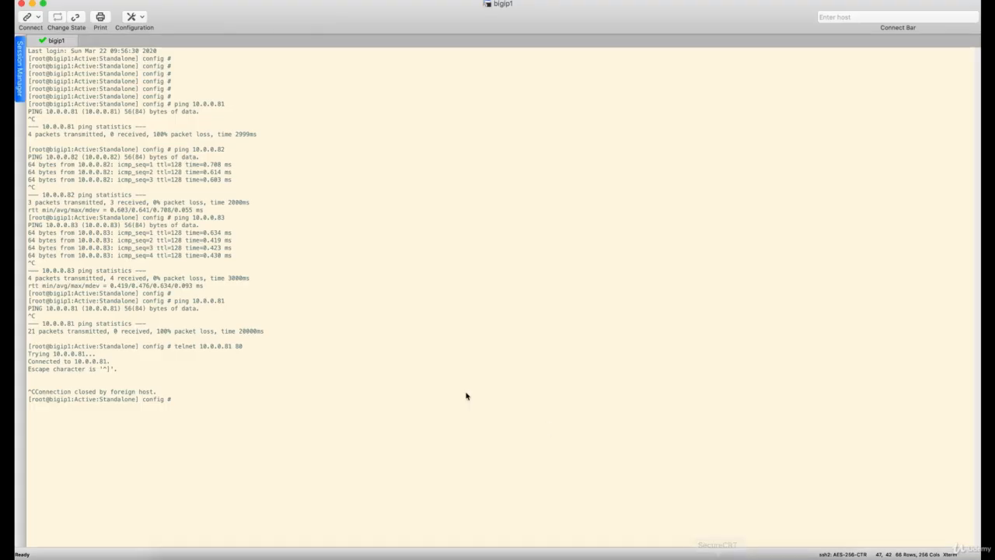
Step: Switch to the SecureCRT terminal, test reachability with ping 10.0.0.81, stop it and return to Firefox
{"action": "key", "text": "Up"}
{"action": "key", "text": "Up"}
{"action": "key", "text": "Return"}
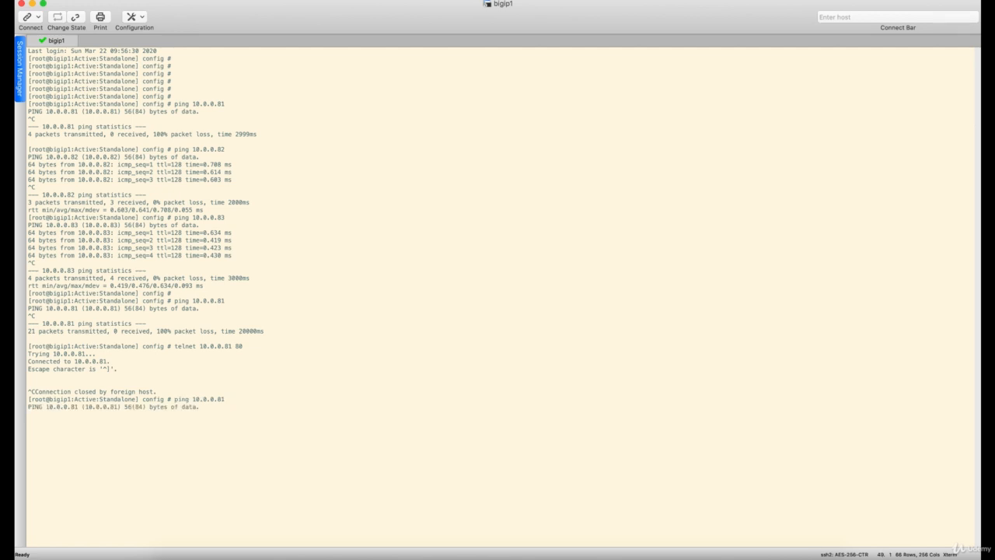
{"action": "key", "text": "ctrl+c"}
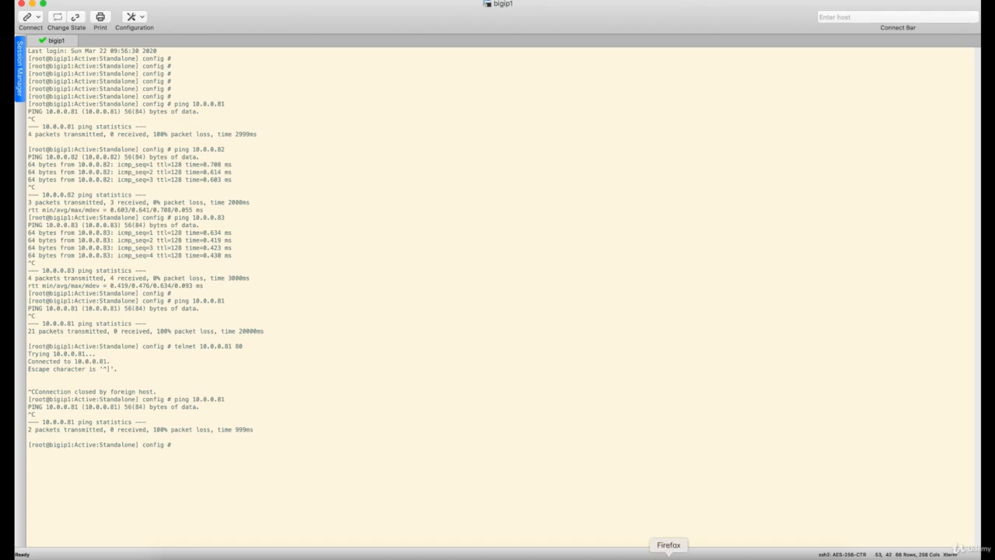
{"action": "left_click", "coordinate": [667, 553]}
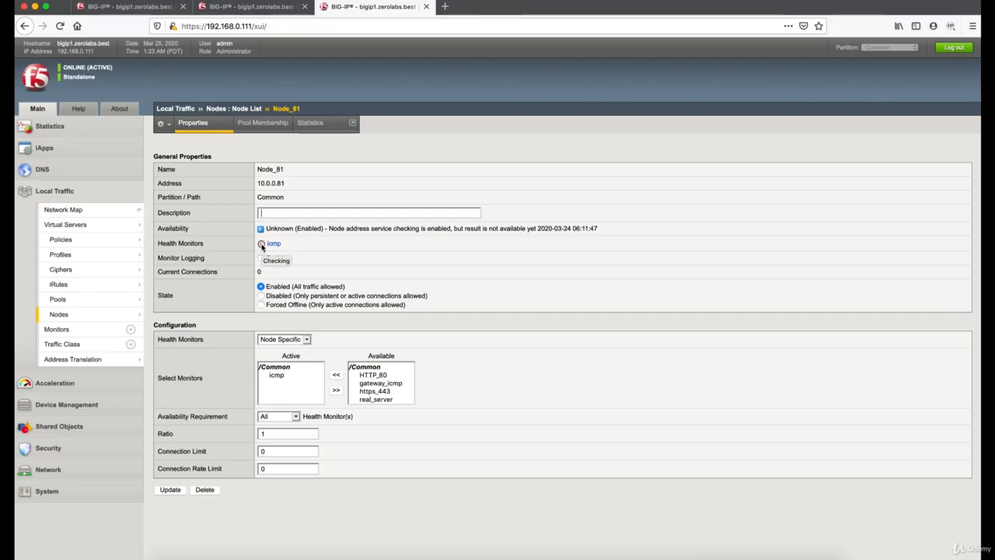
Step: Check the status of Node_81 in the node list and the refreshed member status of Pool_WA1 and Pool_Test
{"action": "left_click", "coordinate": [247, 109]}
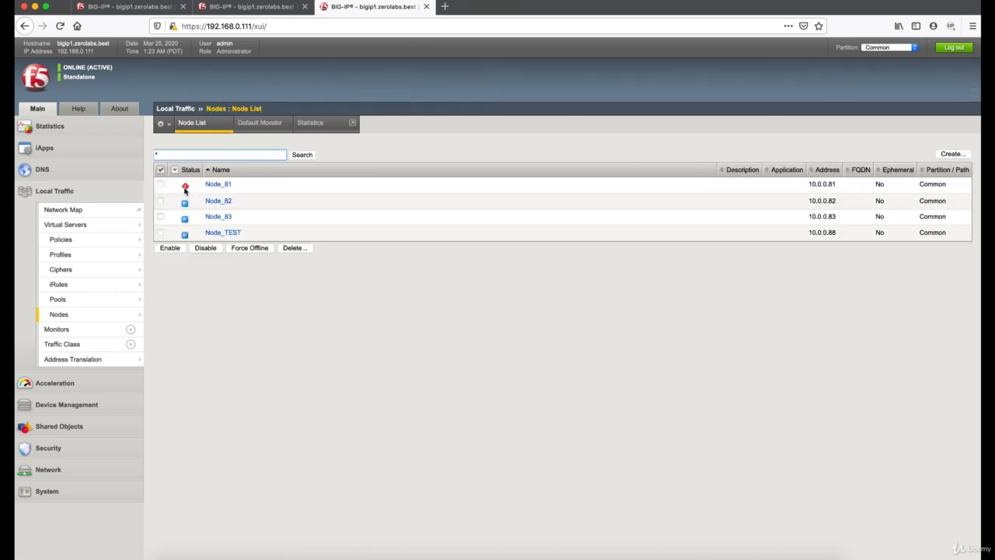
{"action": "mouse_move", "coordinate": [187, 191]}
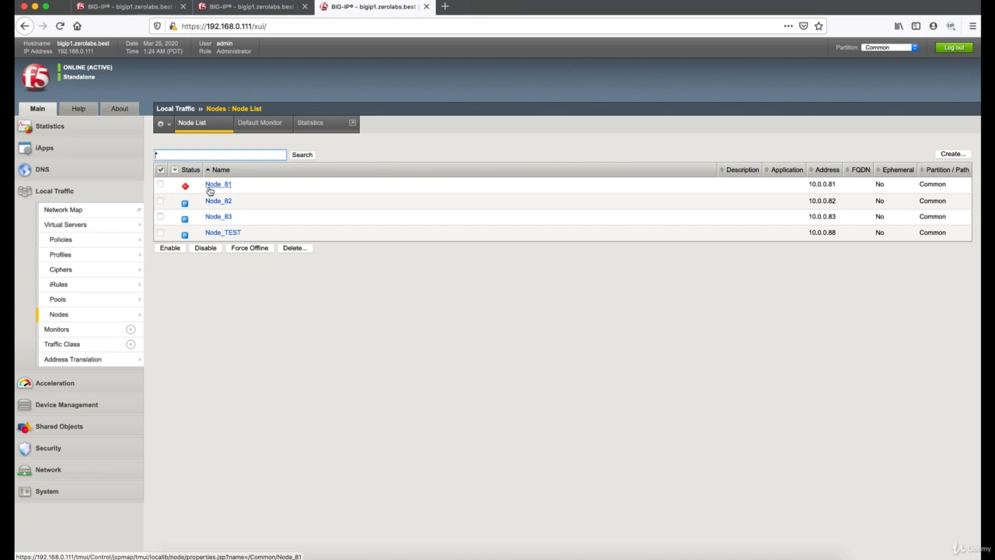
{"action": "left_click", "coordinate": [257, 6]}
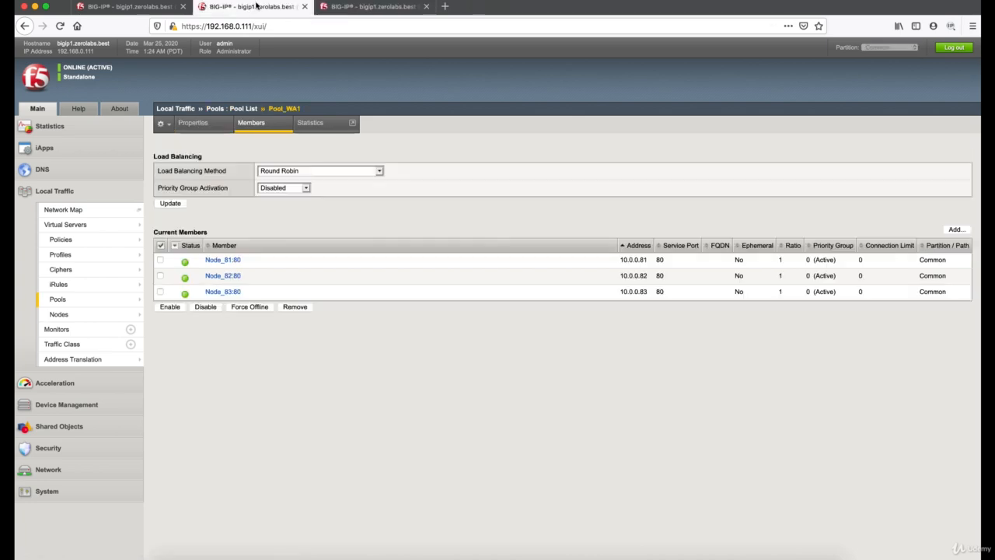
{"action": "left_click", "coordinate": [256, 128]}
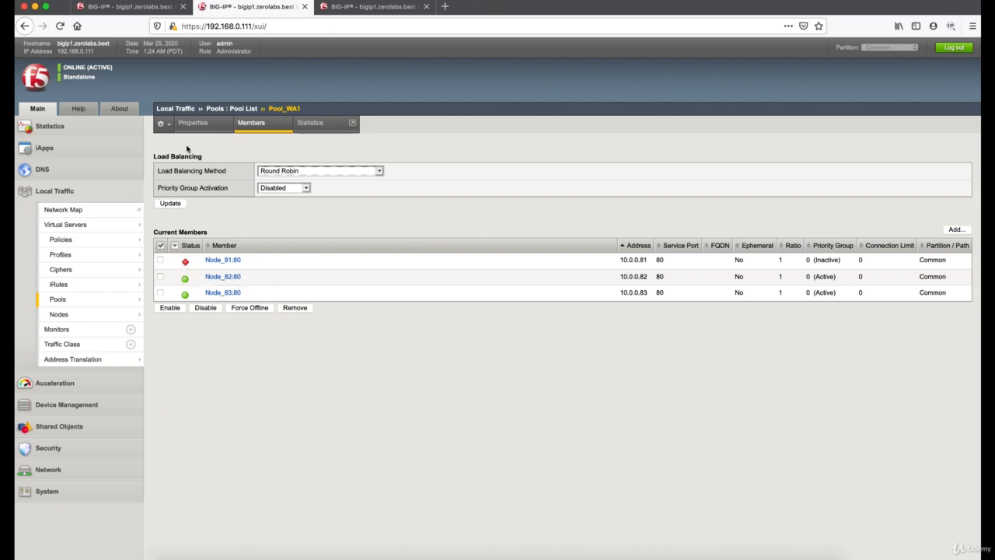
{"action": "left_click", "coordinate": [155, 7]}
{"action": "left_click", "coordinate": [257, 126]}
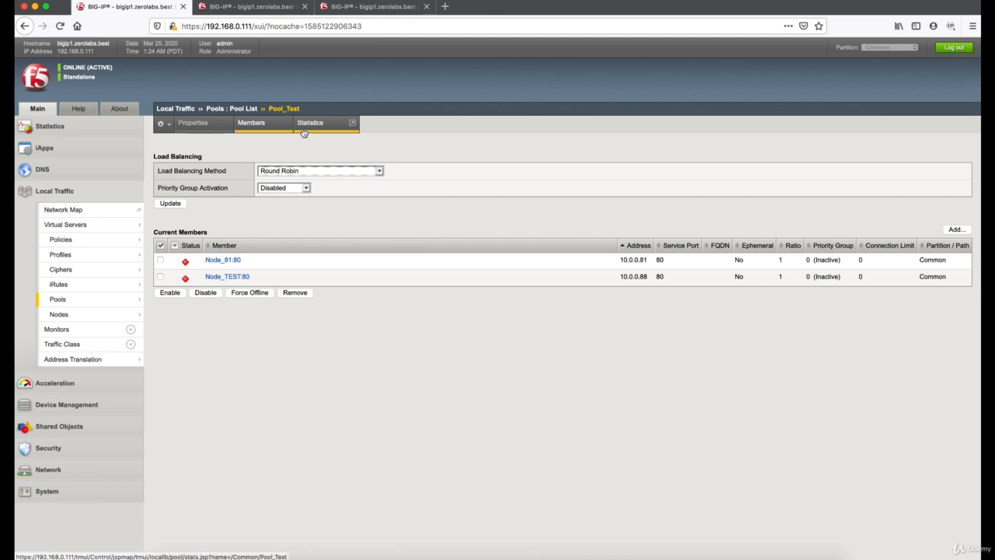
Step: Set the health monitors of Node_81 back to Node Default and save the change
{"action": "left_click", "coordinate": [377, 7]}
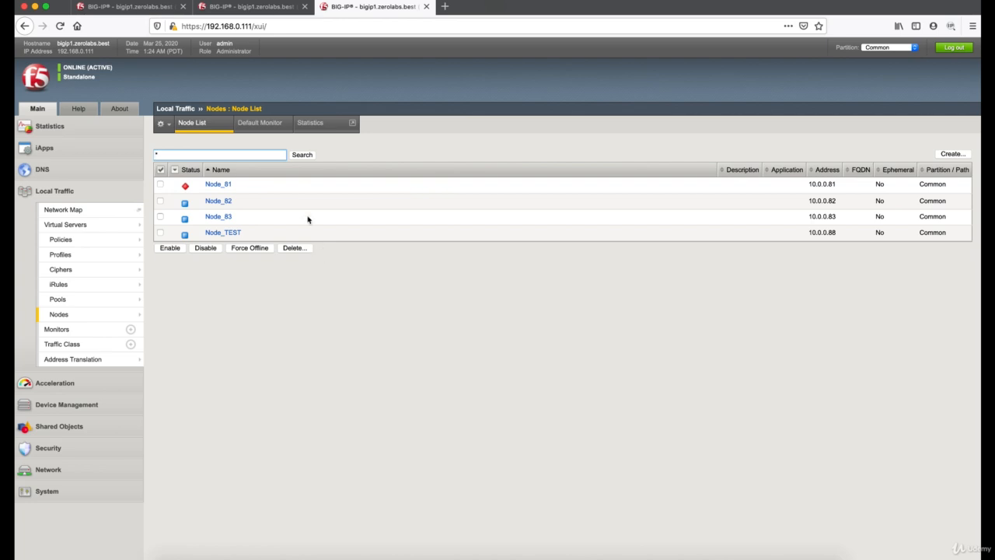
{"action": "left_click", "coordinate": [221, 188]}
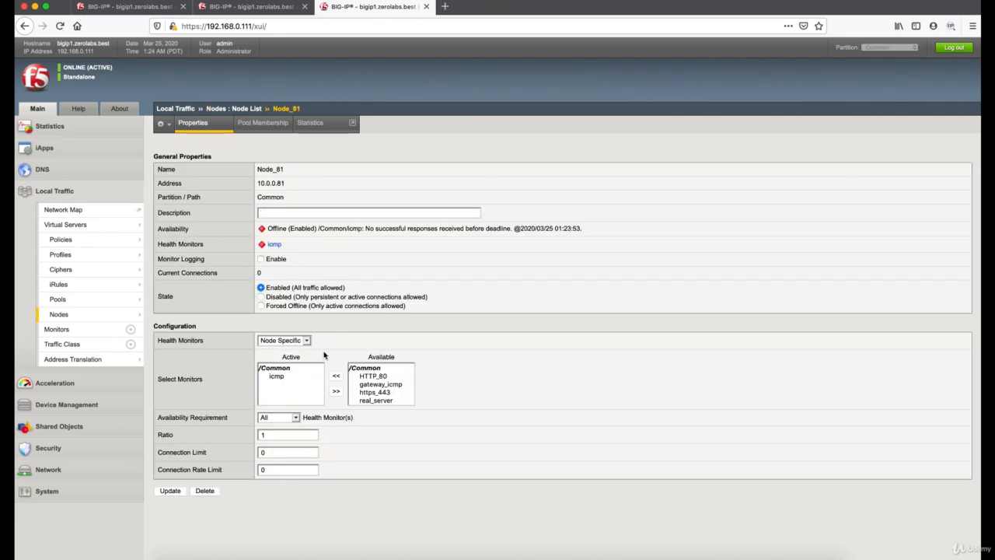
{"action": "left_click", "coordinate": [283, 340]}
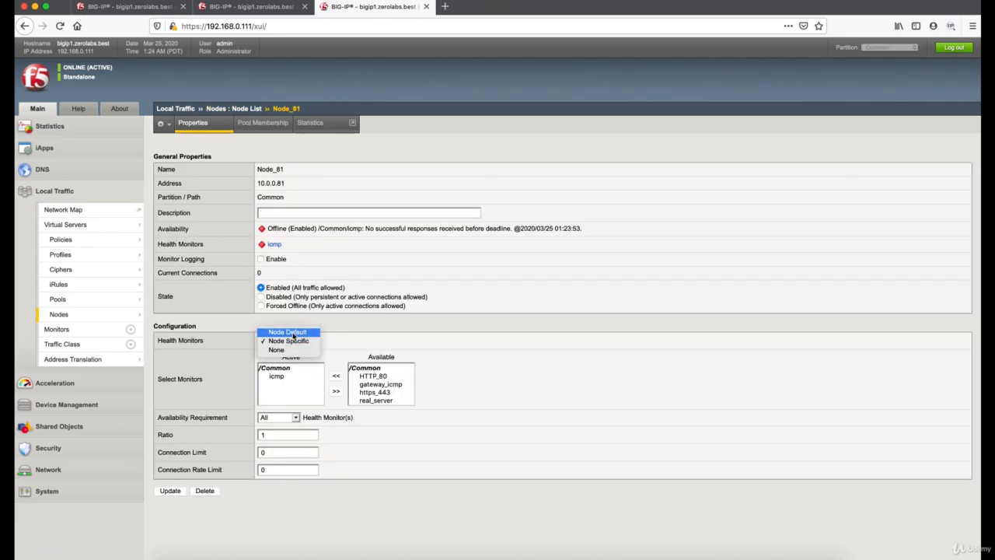
{"action": "left_click", "coordinate": [282, 330]}
{"action": "left_click", "coordinate": [179, 413]}
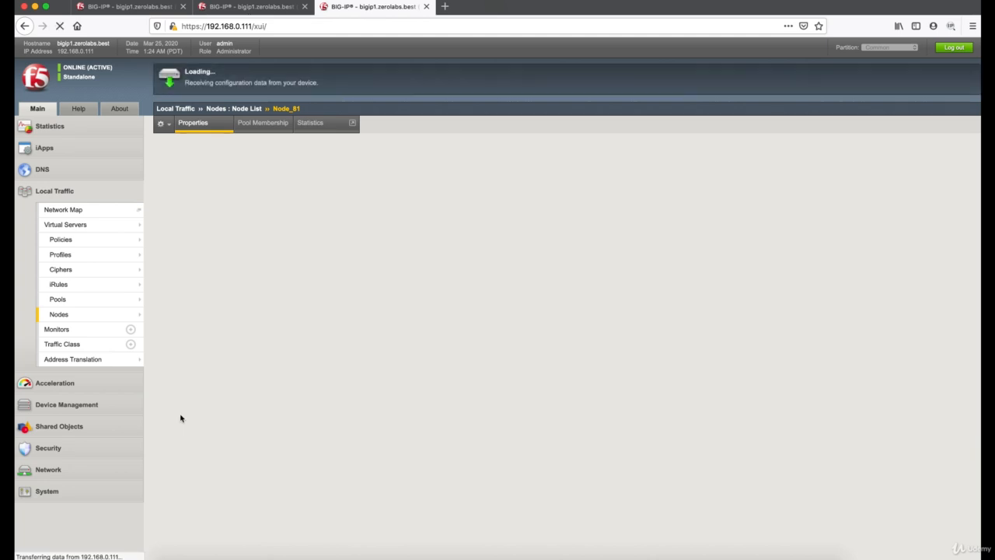
{"action": "left_click", "coordinate": [326, 212]}
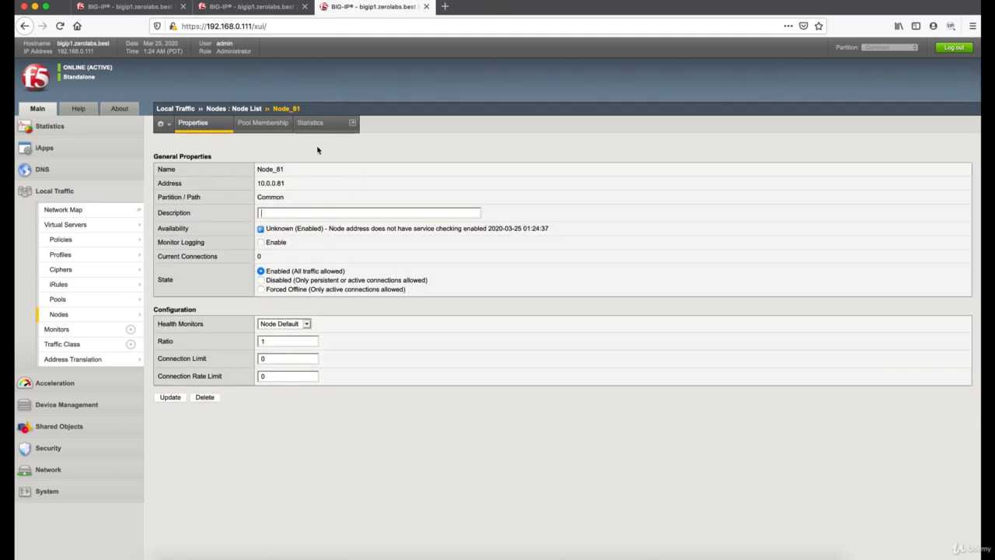
Step: Recheck Node_81 in the node list and its member status in both Pool_WA1 and Pool_Test
{"action": "left_click", "coordinate": [250, 108]}
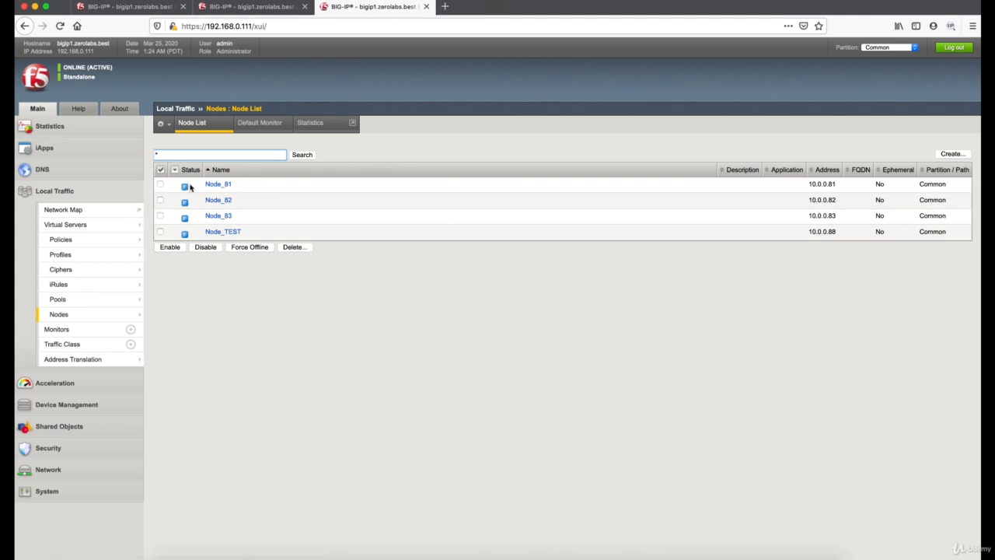
{"action": "left_click", "coordinate": [259, 8]}
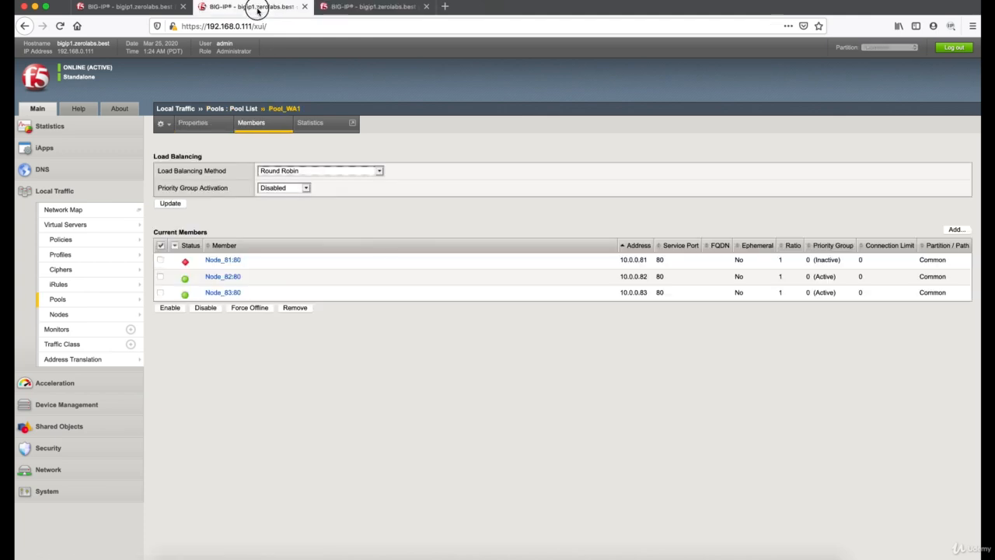
{"action": "left_click", "coordinate": [255, 127]}
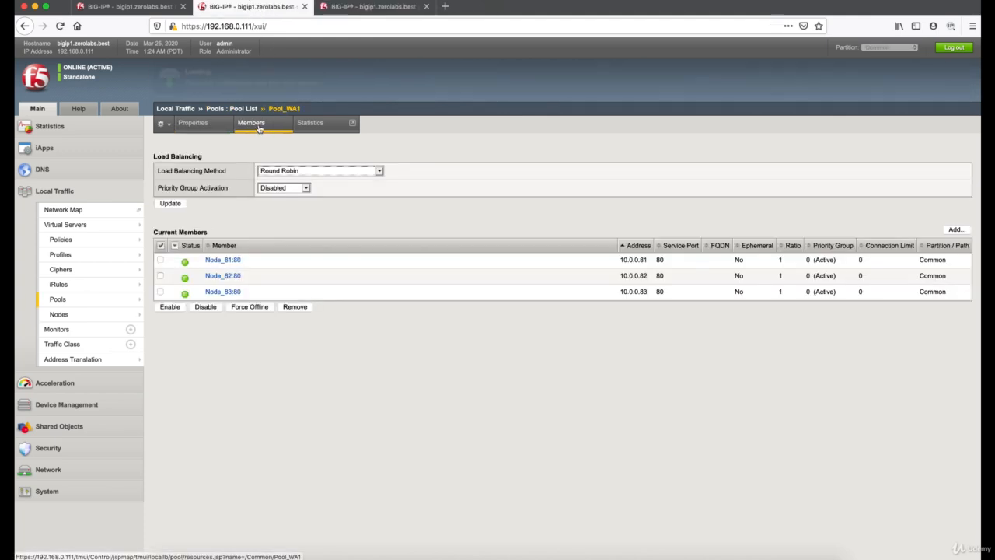
{"action": "left_click", "coordinate": [134, 8]}
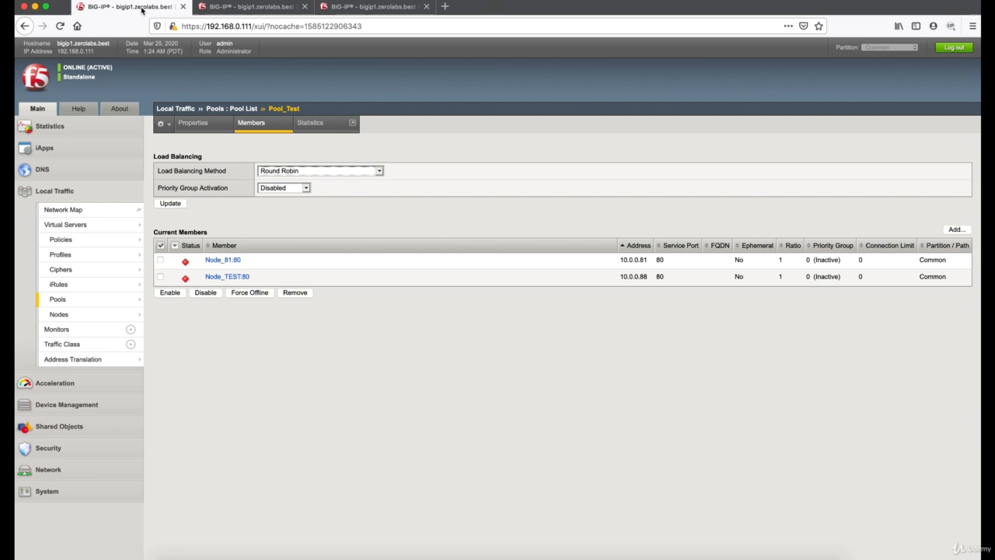
{"action": "left_click", "coordinate": [268, 129]}
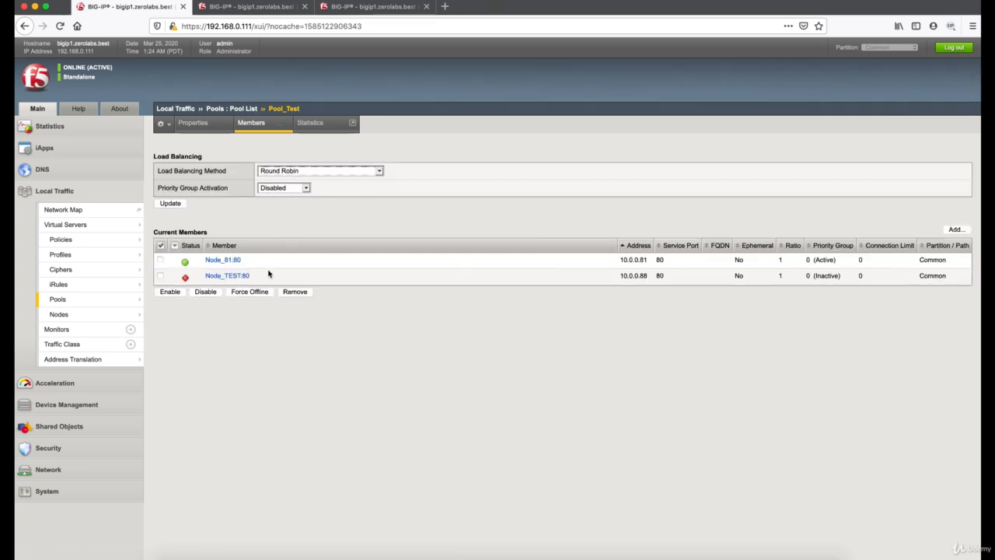
Step: Replace the HTTP_80 health monitor of Pool_WA1 with gateway_icmp and save the change
{"action": "left_click", "coordinate": [263, 7]}
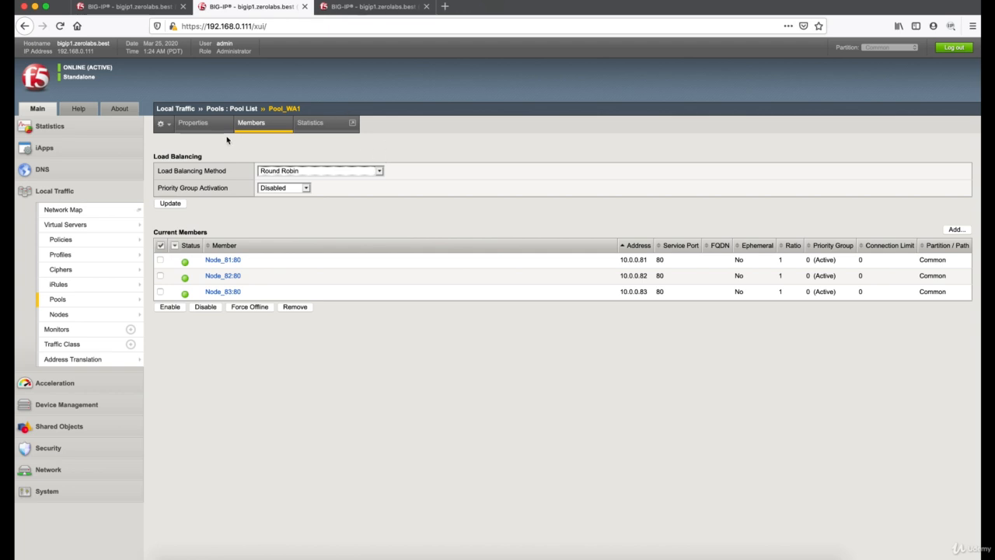
{"action": "left_click", "coordinate": [205, 131]}
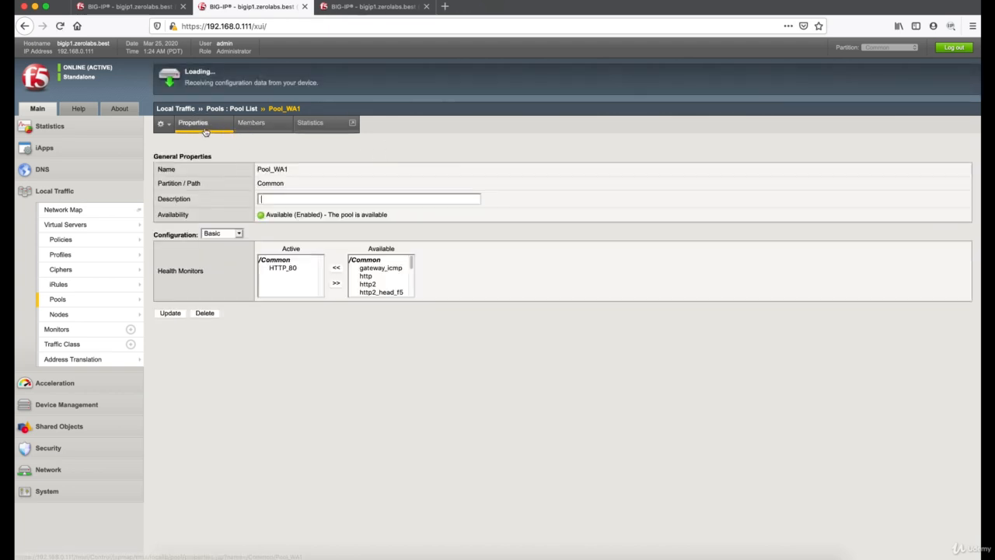
{"action": "left_click", "coordinate": [292, 269]}
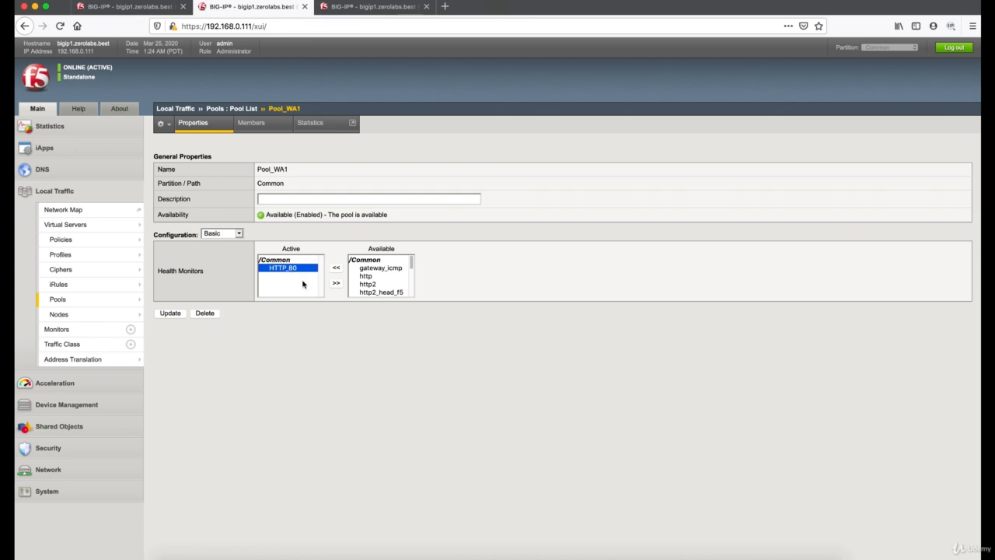
{"action": "left_click", "coordinate": [336, 283]}
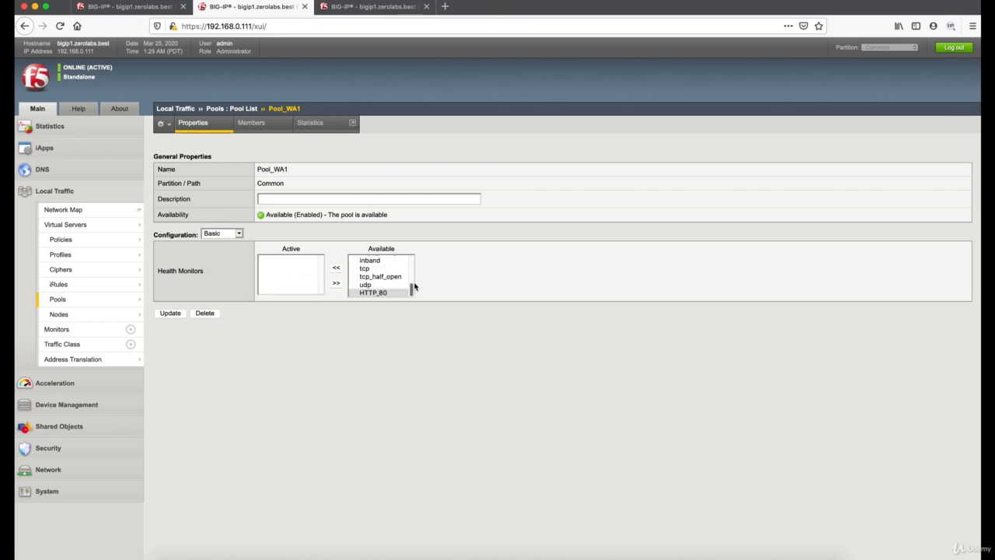
{"action": "left_click_drag", "start_coordinate": [412, 291], "coordinate": [409, 255]}
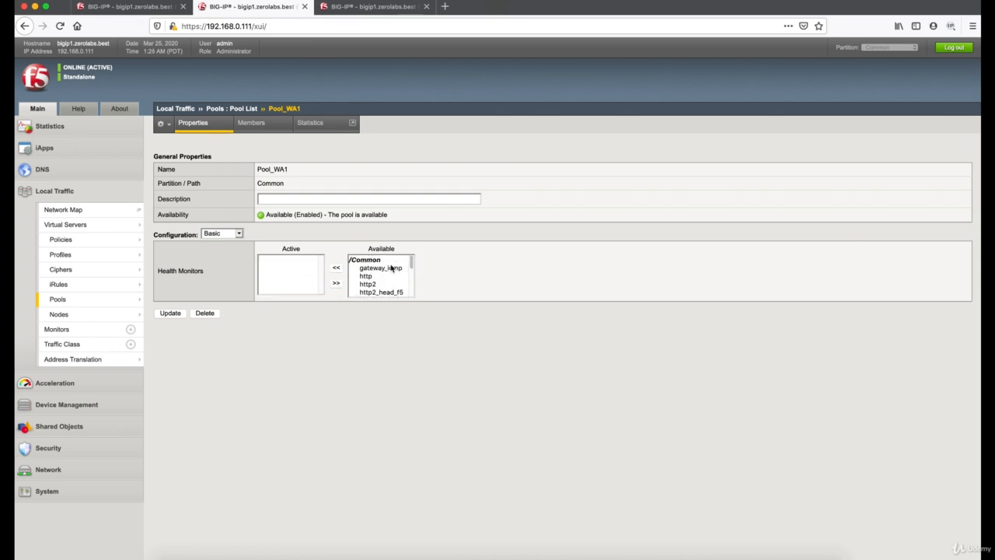
{"action": "left_click", "coordinate": [391, 268]}
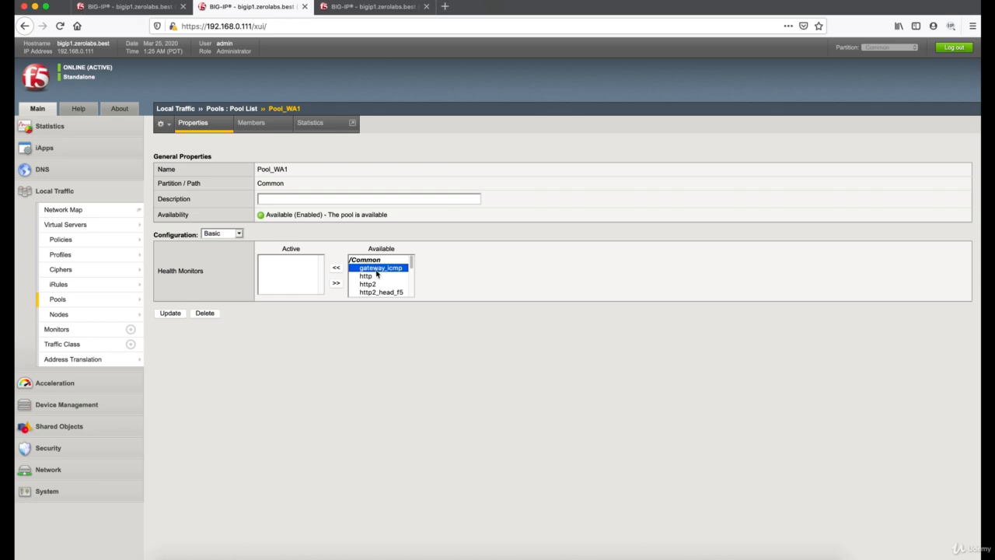
{"action": "left_click", "coordinate": [336, 268]}
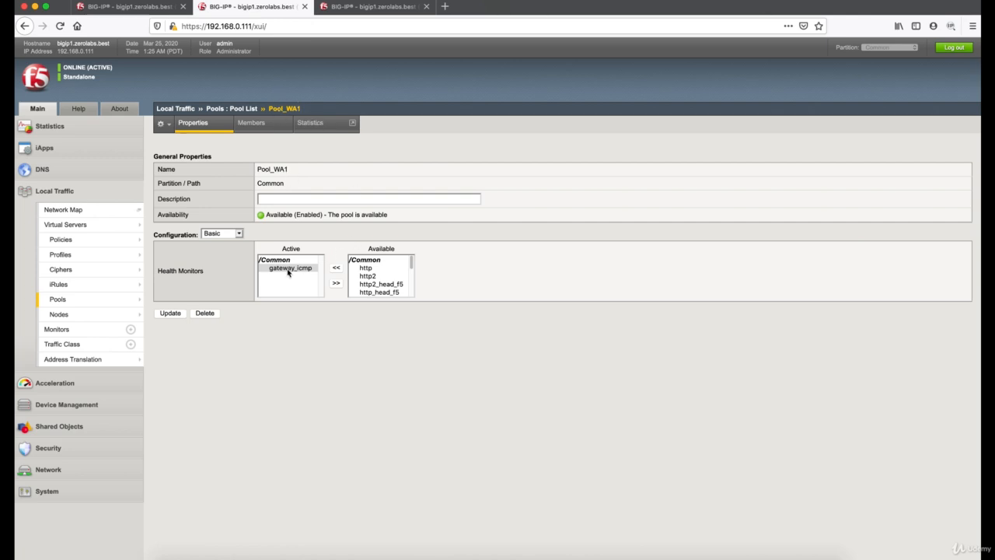
{"action": "left_click", "coordinate": [182, 315]}
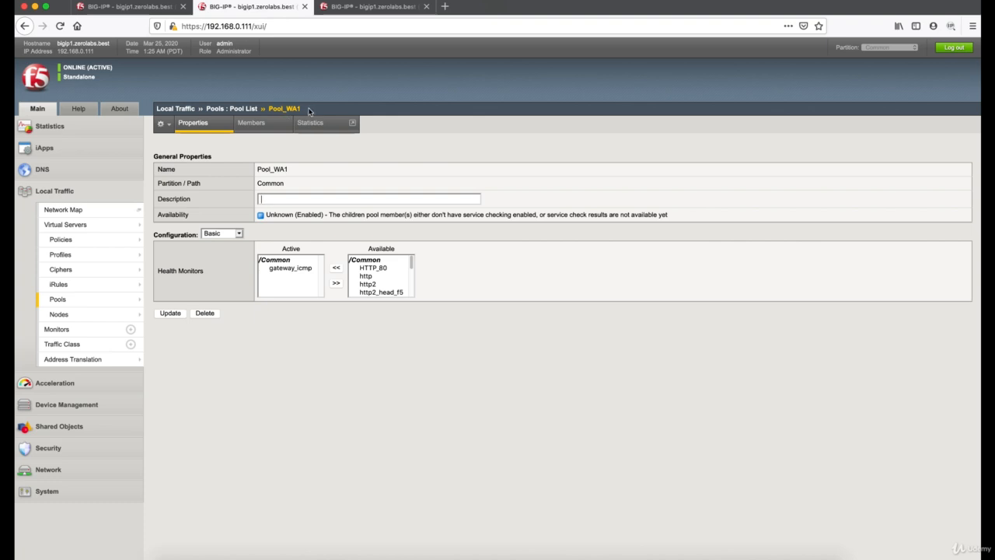
Step: View Pool_WA1's members, switch to SecureCRT and ping 10.0.0.82 and 10.0.0.83, stopping each ping
{"action": "left_click", "coordinate": [269, 127]}
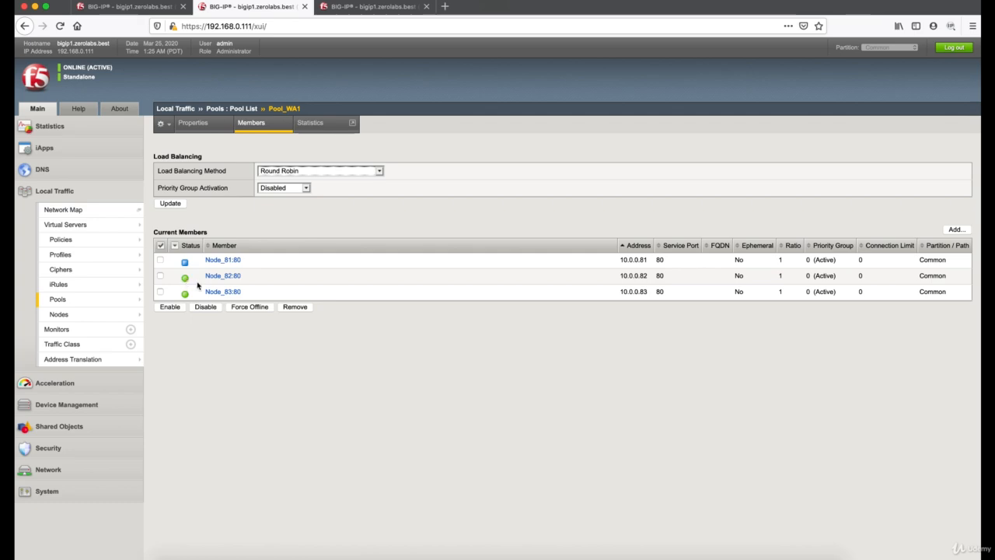
{"action": "left_click", "coordinate": [713, 554]}
{"action": "type", "text": "ping 10.0.0.81"}
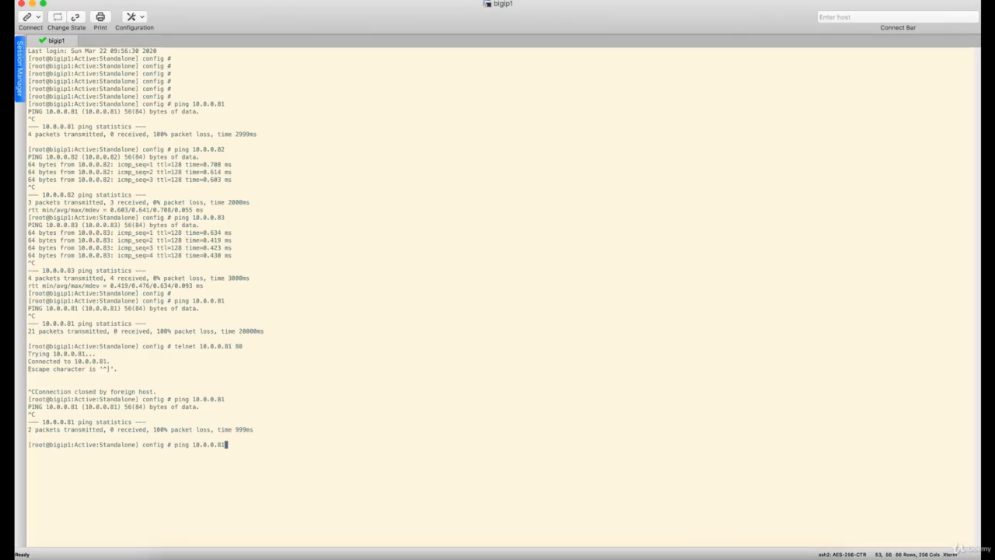
{"action": "key", "text": "Return"}
{"action": "key", "text": "ctrl+c"}
{"action": "type", "text": "ping 10.0.0.83"}
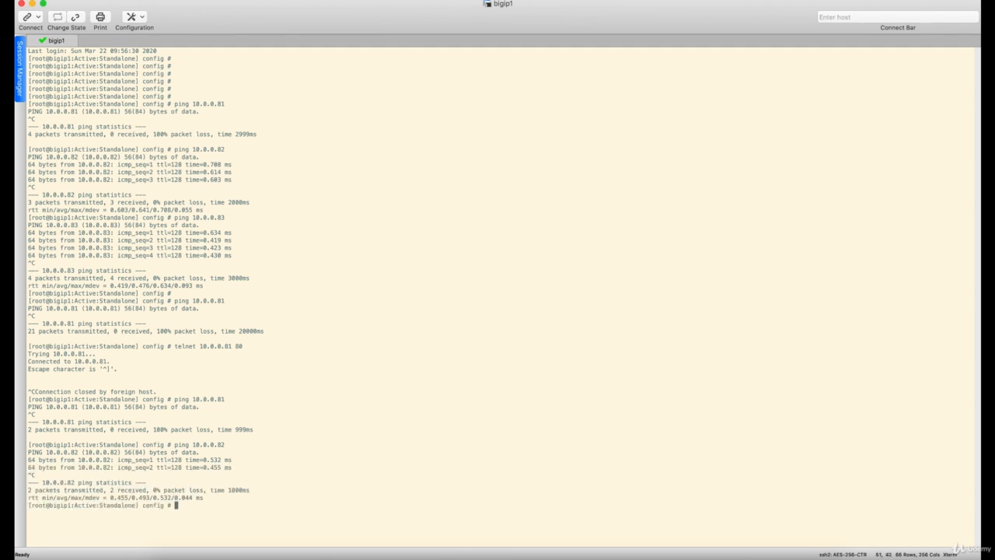
{"action": "key", "text": "Return"}
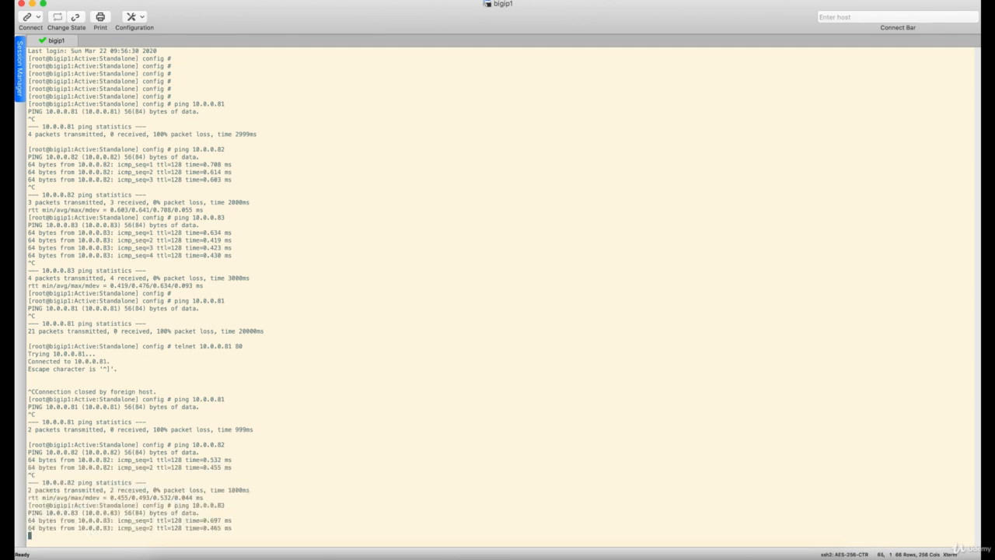
{"action": "key", "text": "ctrl+c"}
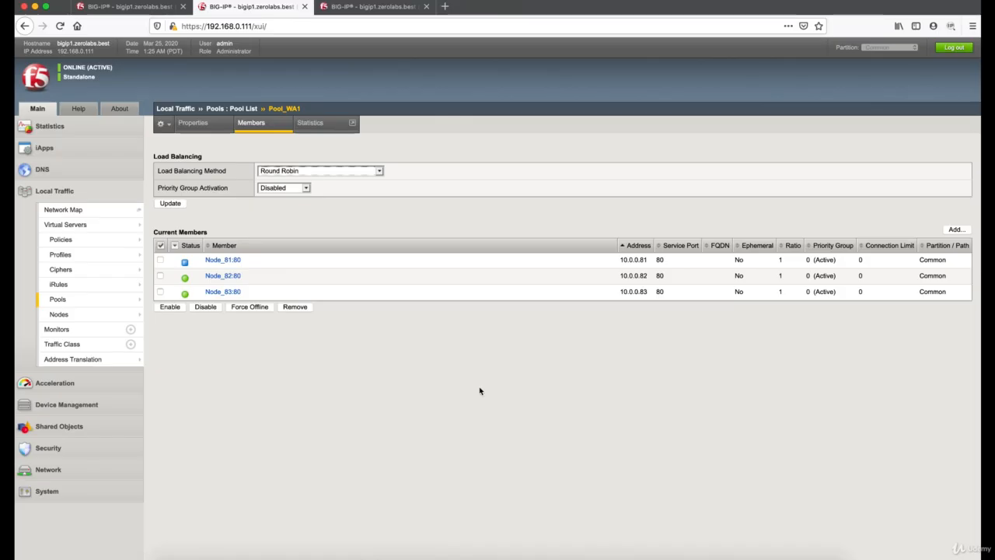
Step: In Firefox, compare Node_81's refreshed member status in Pool_WA1 and Pool_Test and check the health monitor assigned to Pool_Test
{"action": "left_click", "coordinate": [253, 129]}
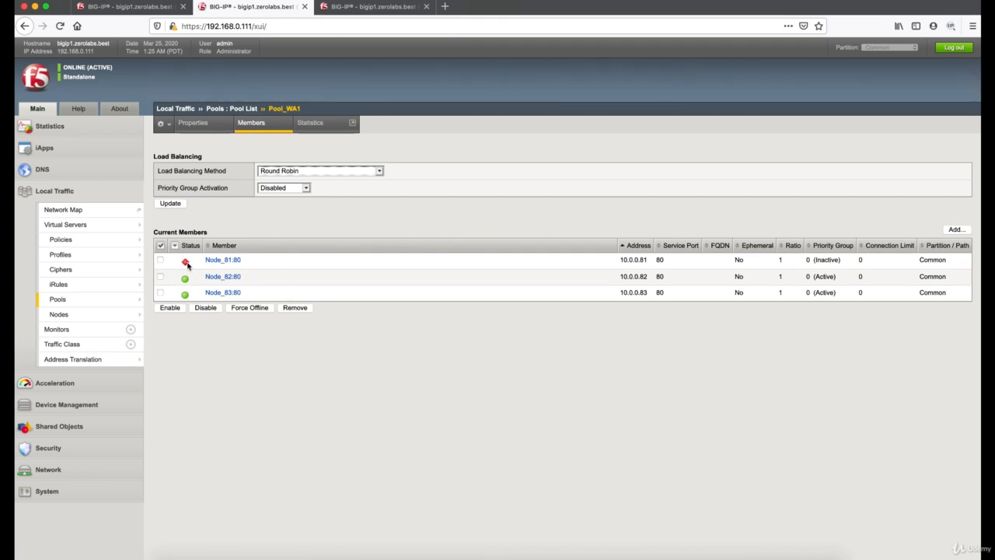
{"action": "mouse_move", "coordinate": [187, 265]}
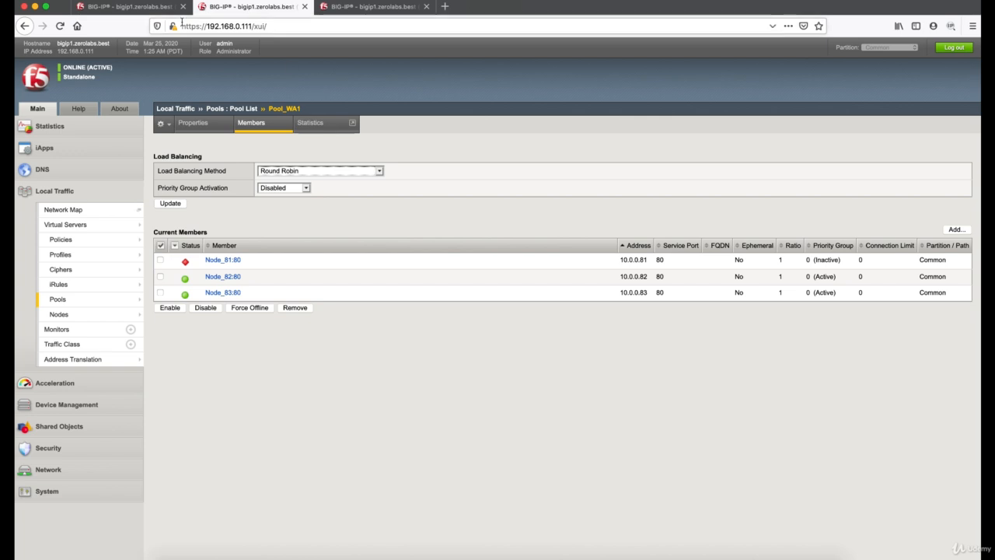
{"action": "left_click", "coordinate": [125, 7]}
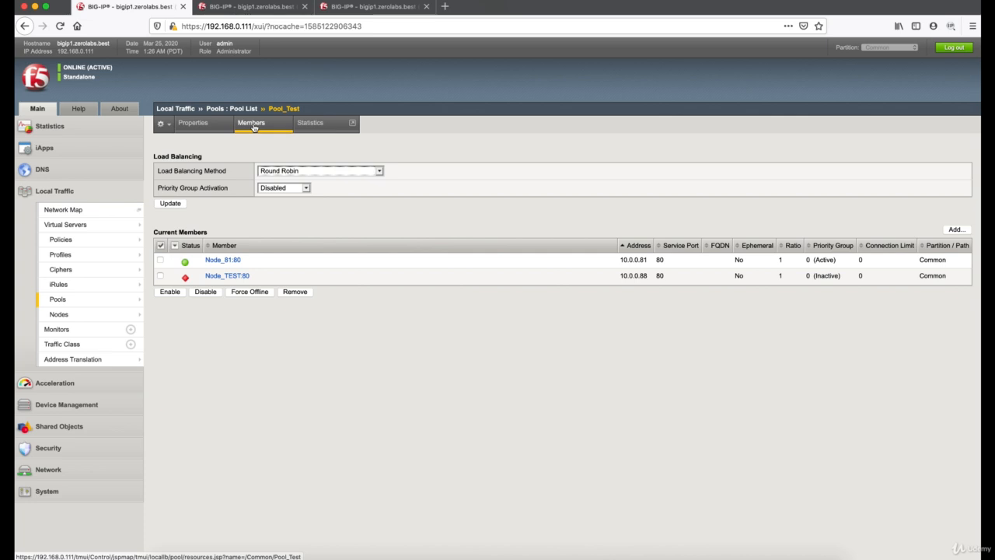
{"action": "left_click", "coordinate": [252, 125]}
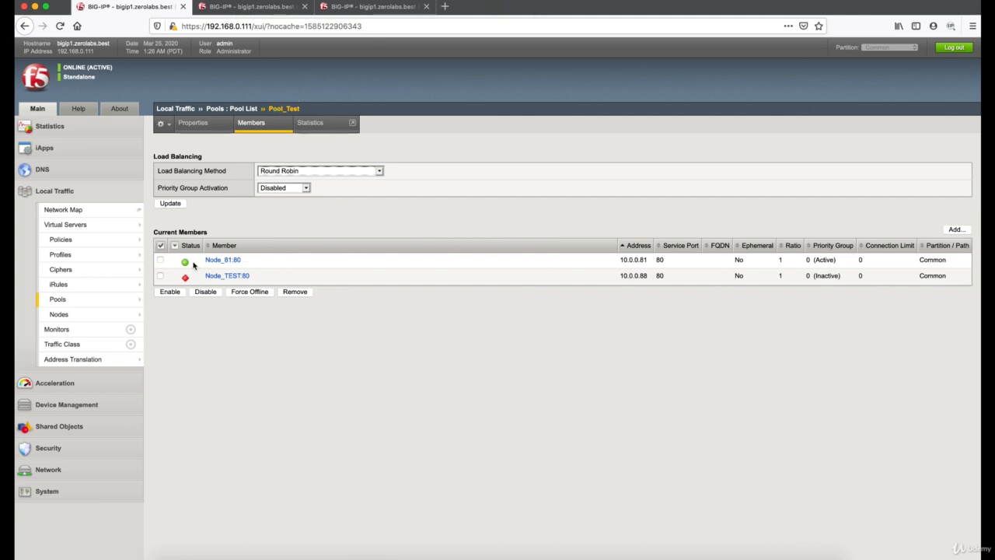
{"action": "left_click", "coordinate": [193, 123]}
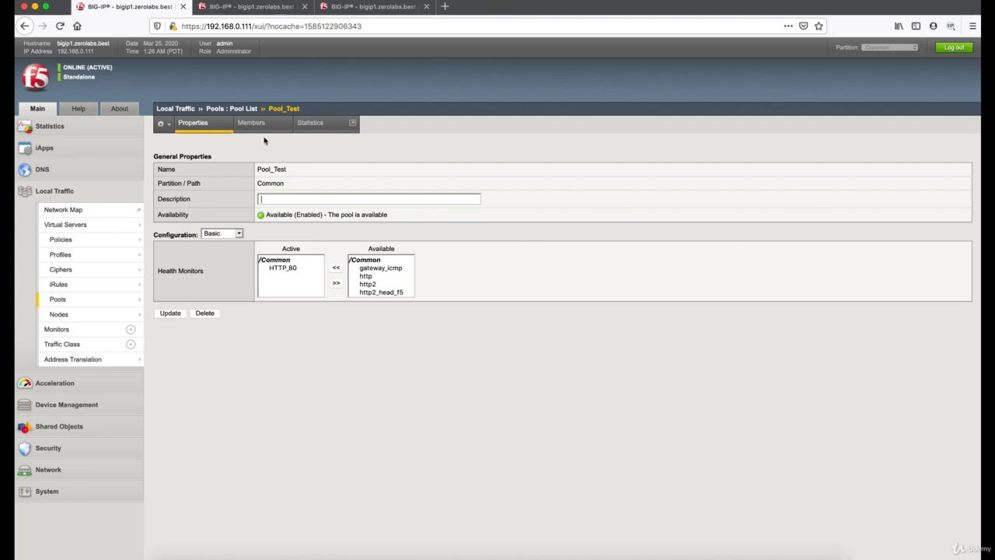
{"action": "left_click", "coordinate": [251, 123]}
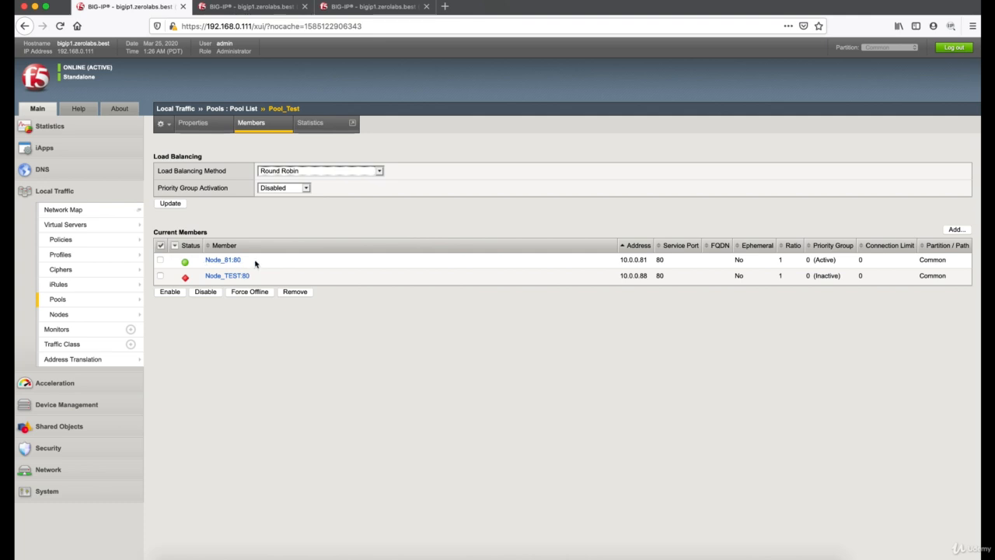
{"action": "left_click", "coordinate": [264, 7]}
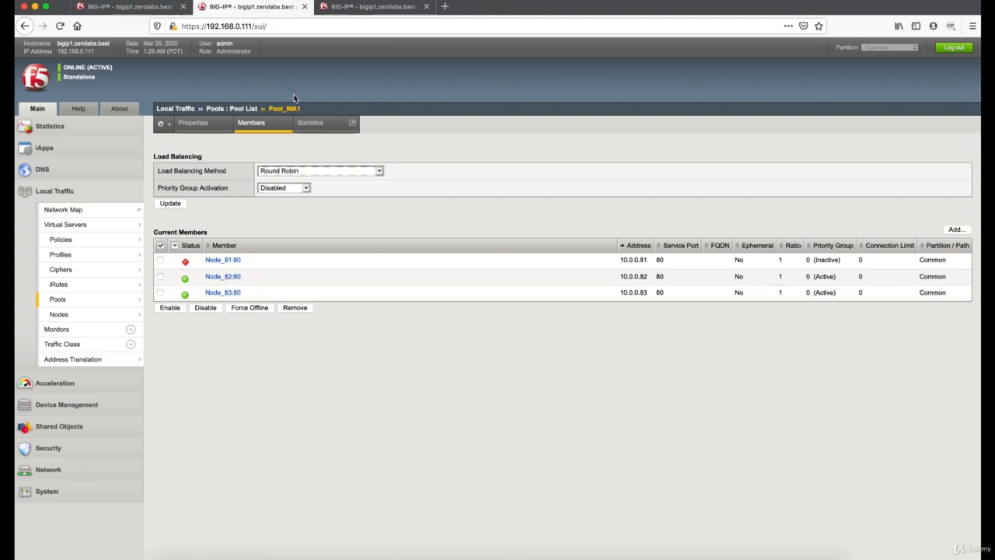
{"action": "left_click", "coordinate": [207, 124]}
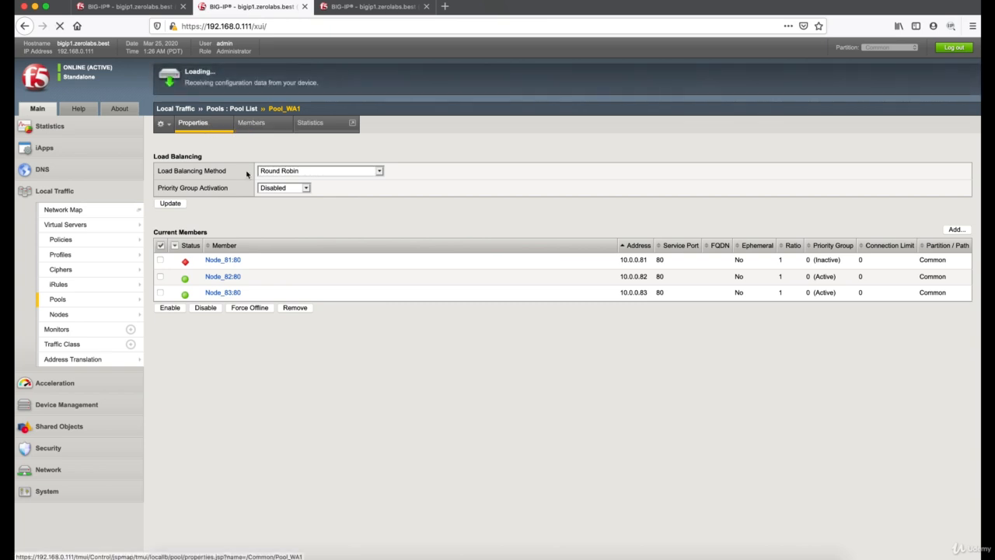
{"action": "left_click", "coordinate": [251, 126]}
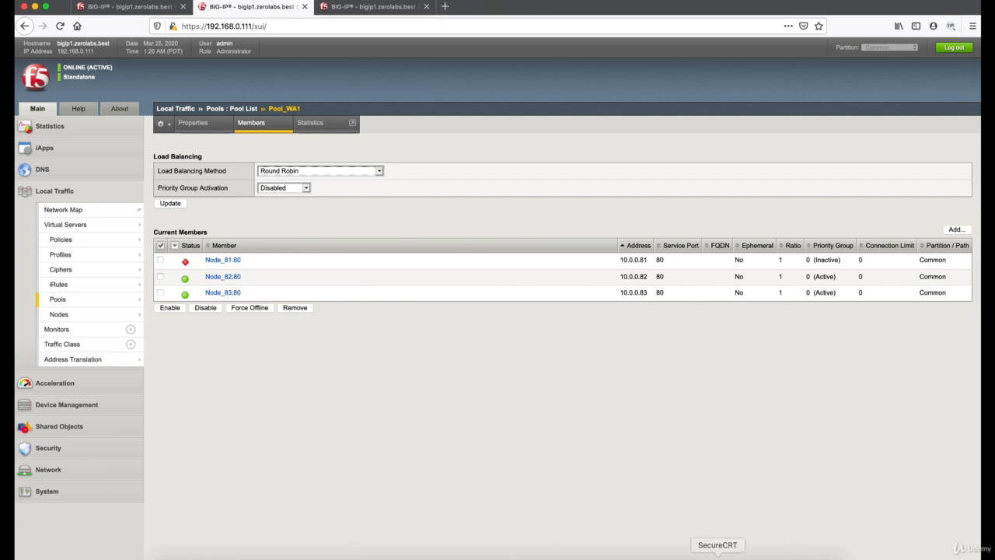
Step: On the Windows Server 1 virtual machine, turn off Windows Firewall for private and public networks, and recheck Pool_WA1's members in Firefox
{"action": "left_click", "coordinate": [708, 553]}
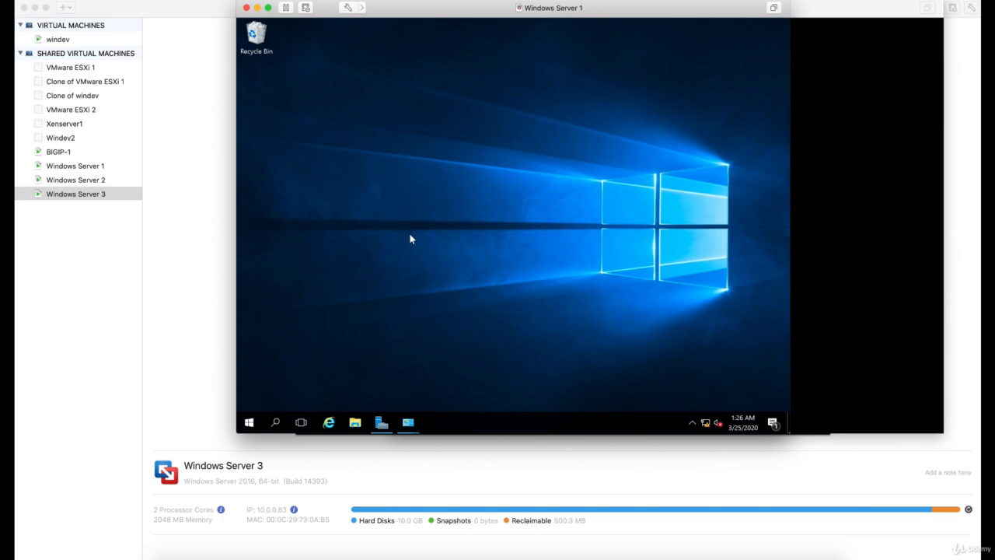
{"action": "left_click", "coordinate": [98, 165]}
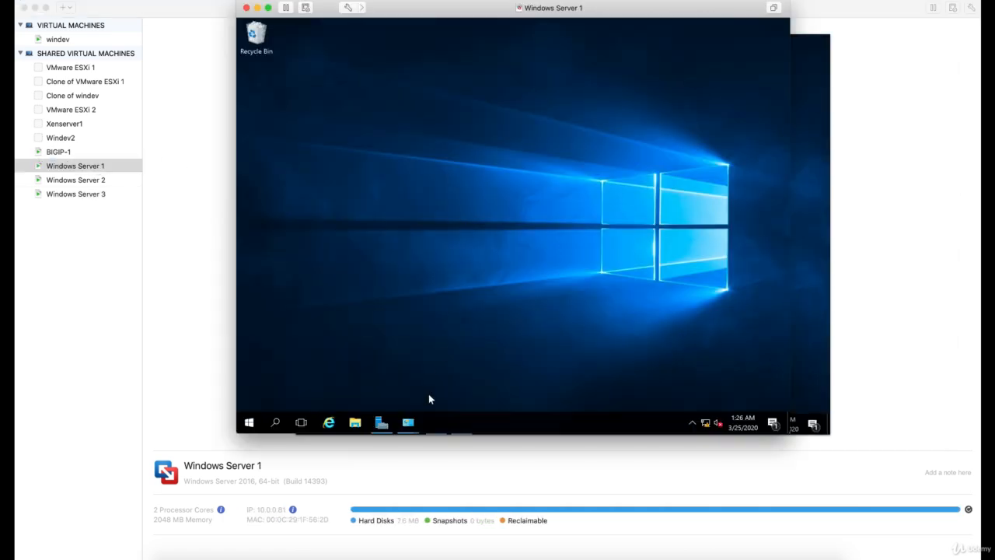
{"action": "mouse_move", "coordinate": [408, 422]}
{"action": "left_click", "coordinate": [621, 365]}
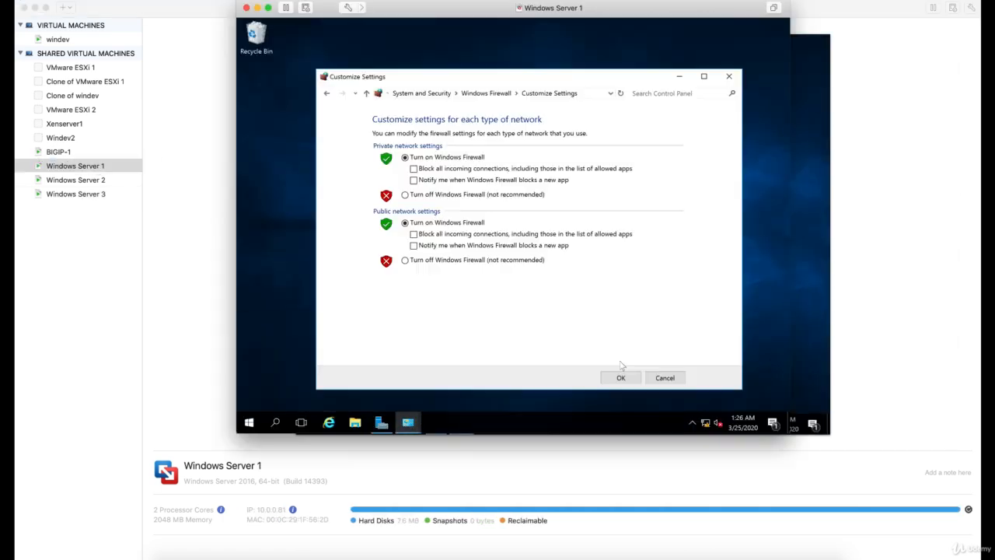
{"action": "left_click", "coordinate": [405, 194]}
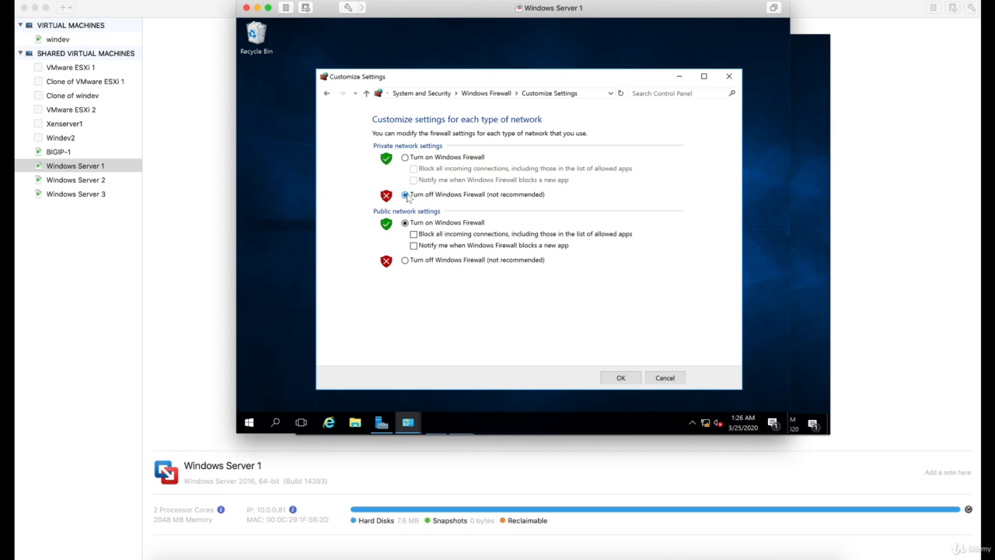
{"action": "left_click", "coordinate": [405, 259]}
{"action": "left_click", "coordinate": [620, 378]}
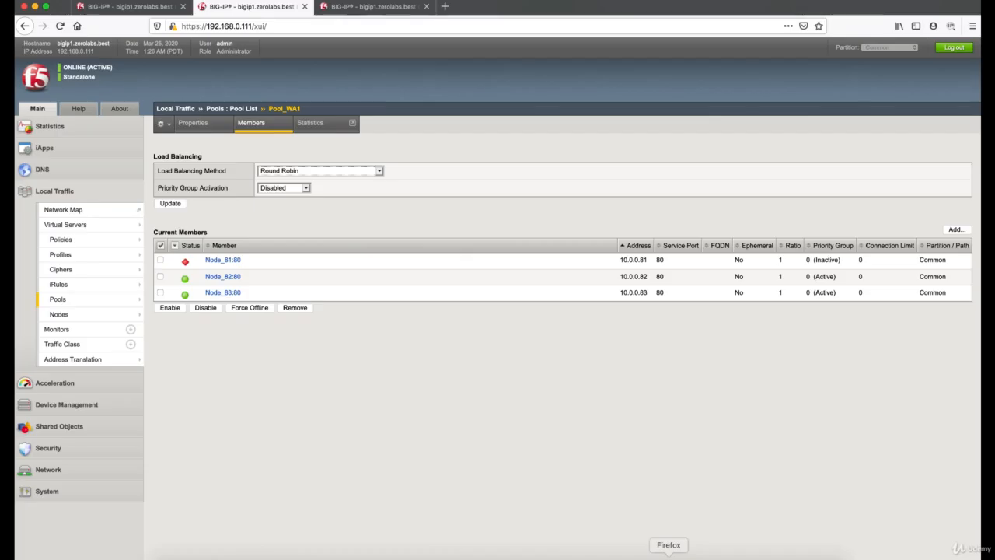
{"action": "left_click", "coordinate": [668, 553]}
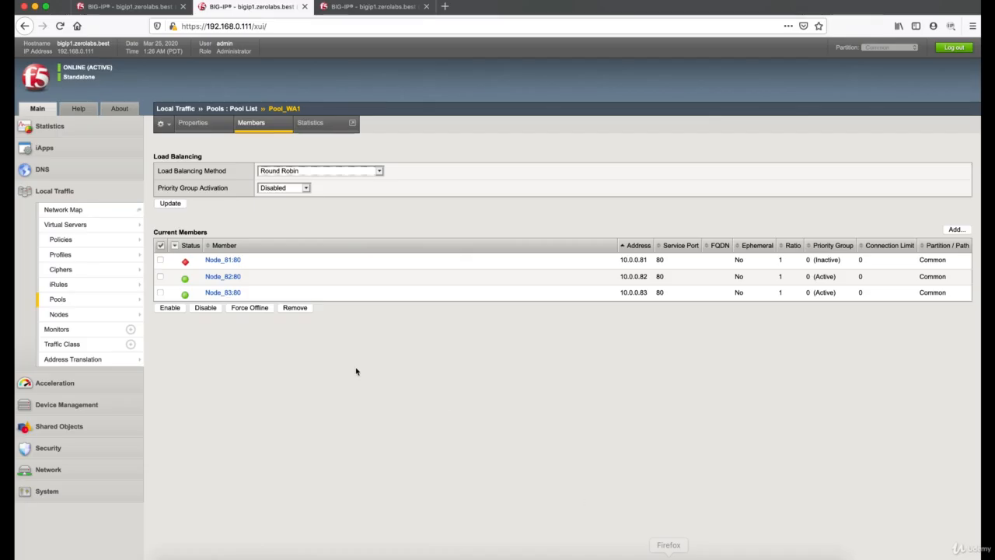
{"action": "left_click", "coordinate": [256, 129]}
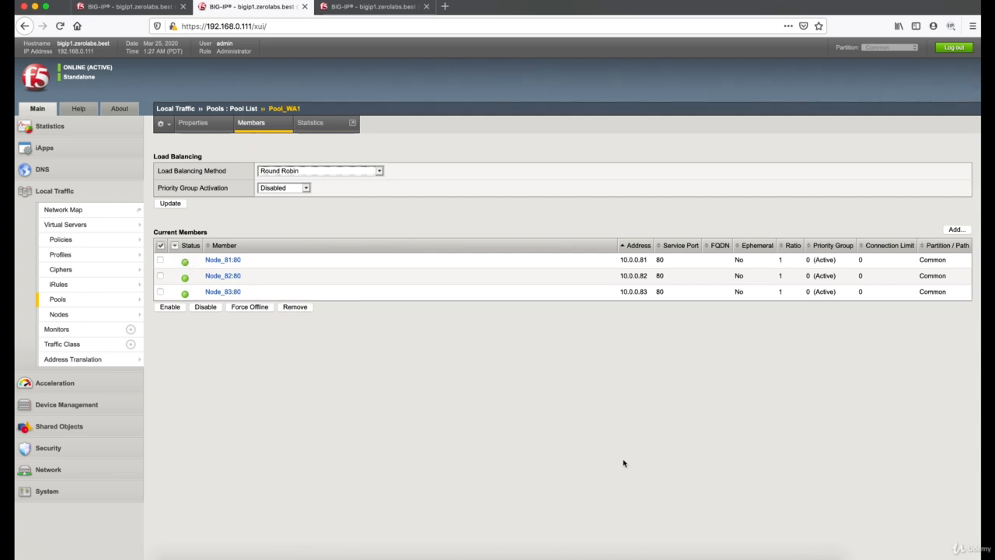
Step: Switch back to the Windows Server 1 virtual machine and turn on Windows Firewall for both private and public networks
{"action": "left_click", "coordinate": [692, 554]}
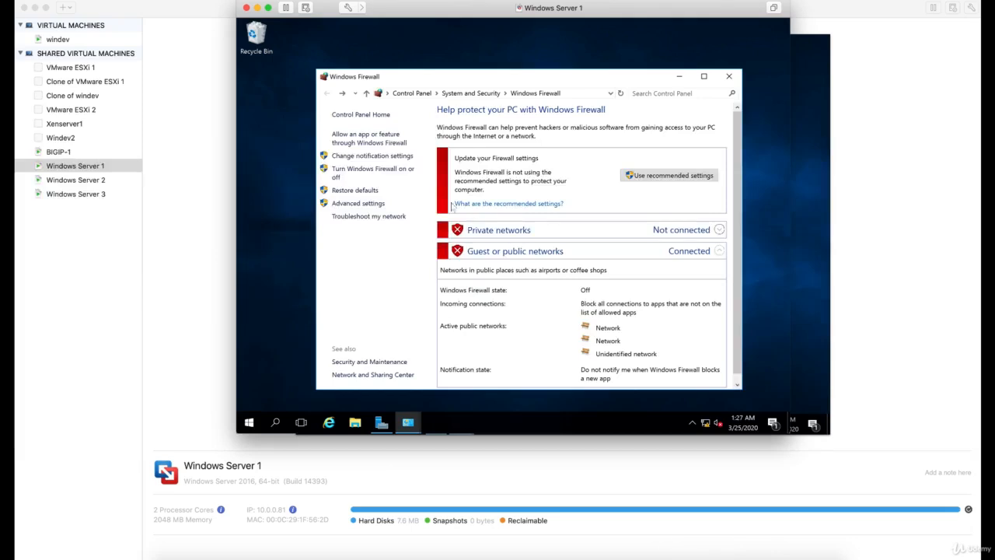
{"action": "left_click", "coordinate": [357, 172]}
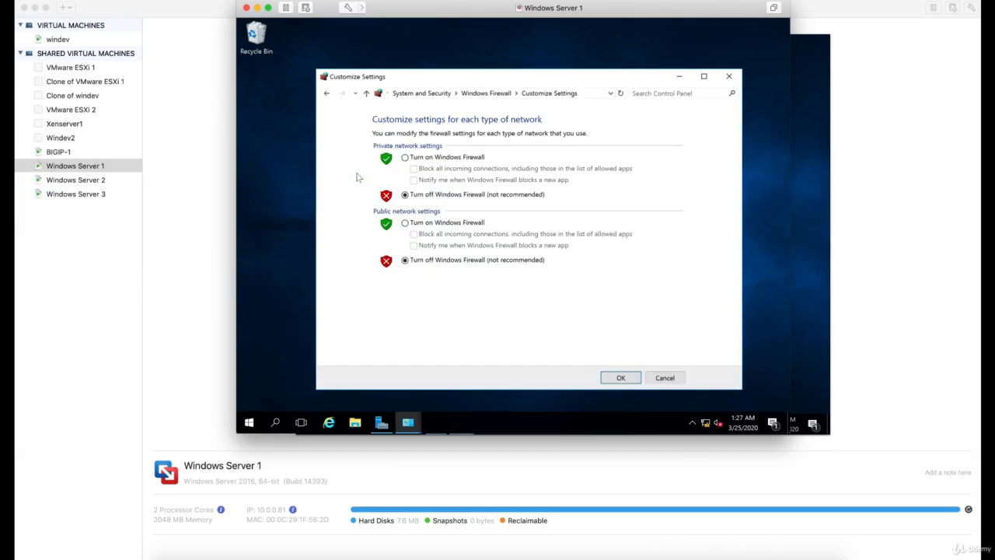
{"action": "left_click", "coordinate": [406, 158]}
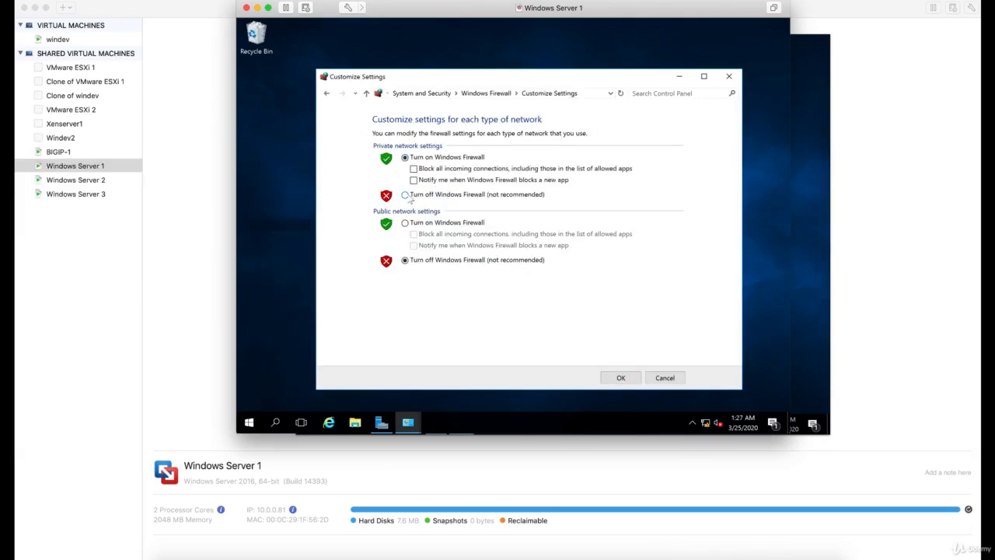
{"action": "left_click", "coordinate": [405, 224]}
{"action": "left_click", "coordinate": [621, 379]}
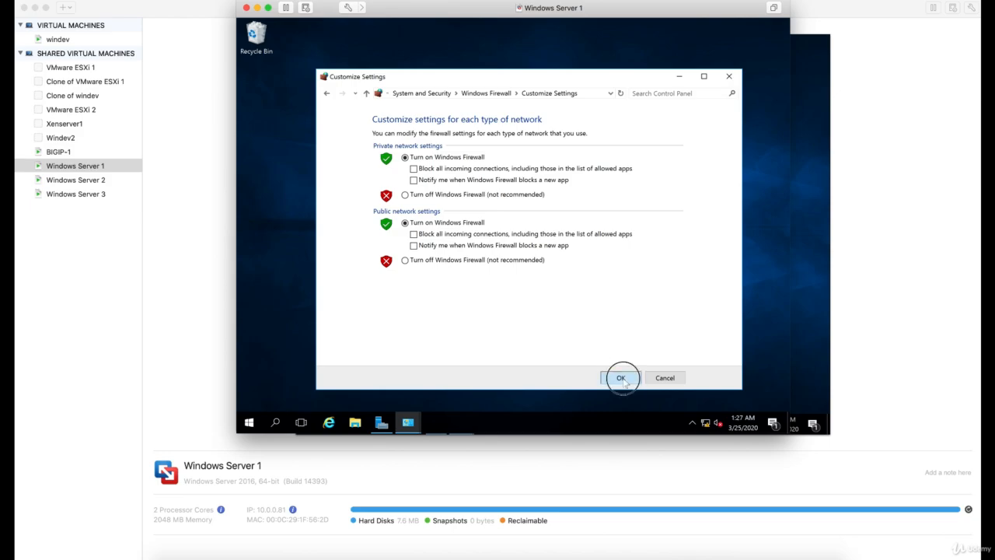
Step: Switch to Firefox and replace Pool_WA1's gateway_icmp health monitor with HTTP_80, then save the pool
{"action": "key", "text": "super+Tab"}
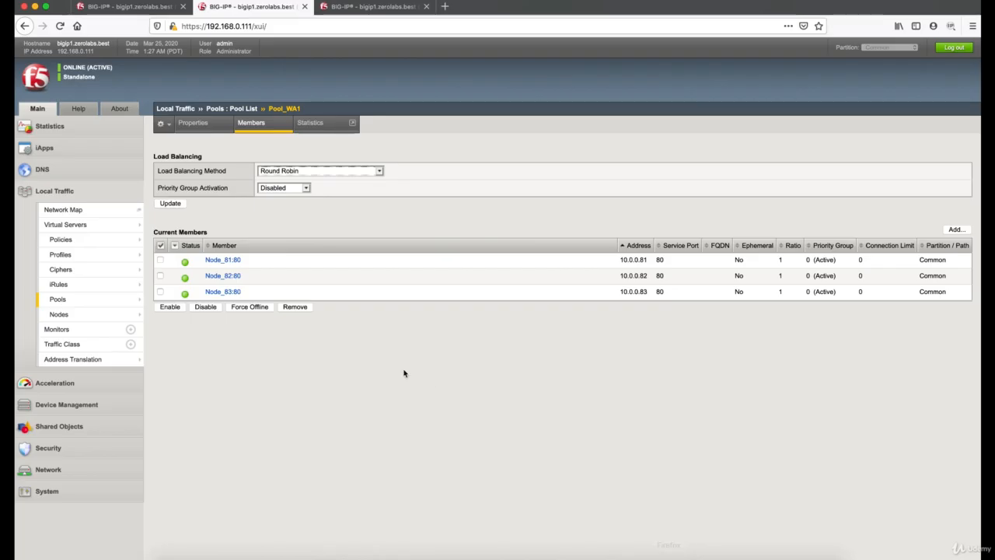
{"action": "left_click", "coordinate": [201, 128]}
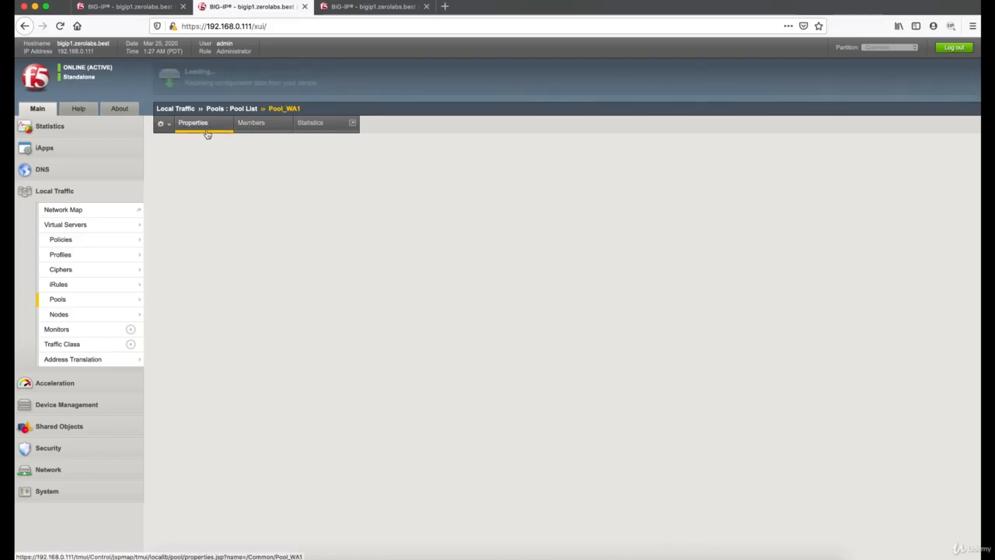
{"action": "left_click", "coordinate": [373, 267]}
{"action": "left_click", "coordinate": [336, 269]}
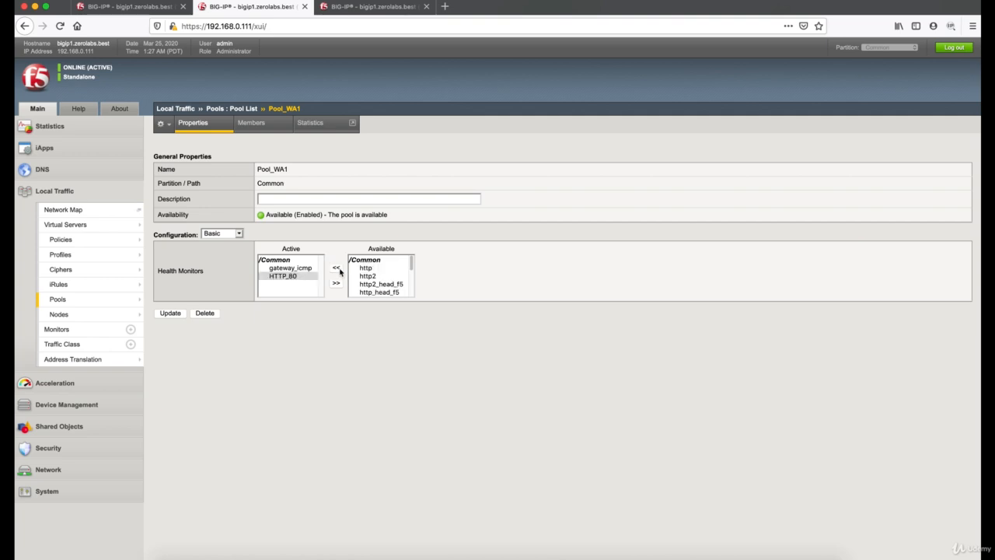
{"action": "left_click", "coordinate": [309, 268]}
{"action": "left_click", "coordinate": [336, 283]}
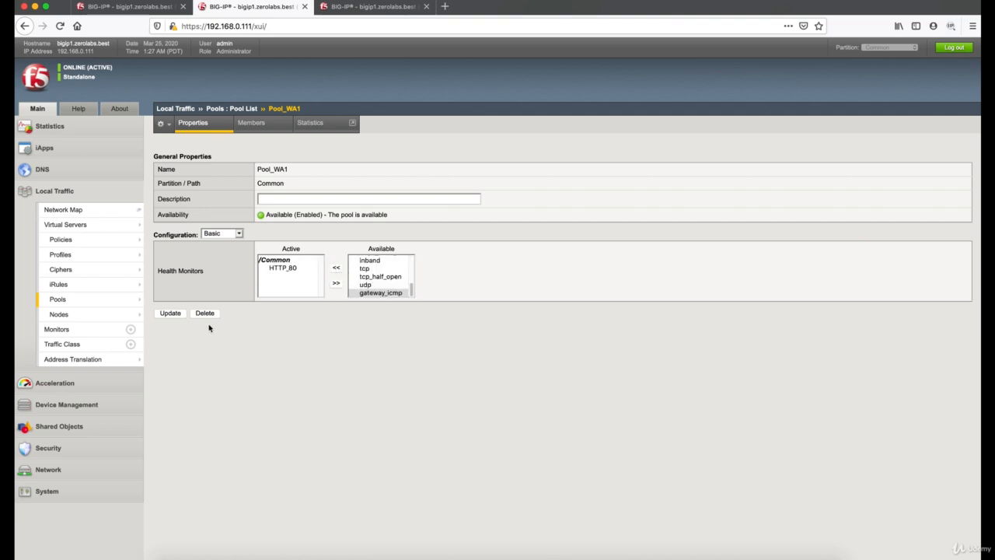
{"action": "left_click", "coordinate": [170, 313]}
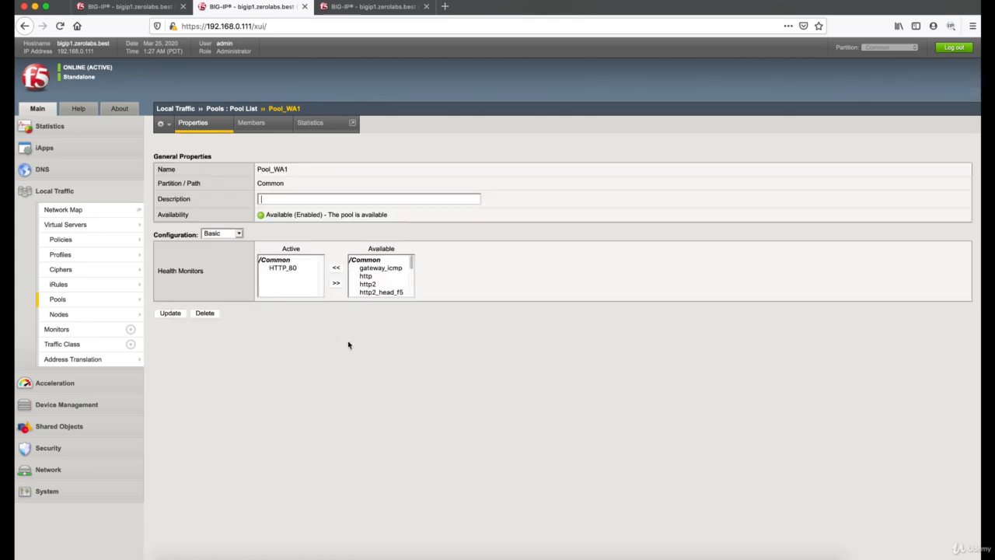
Step: Reopen Pool_WA1 from the pool list and check its members' status, then check the members of Pool_Test
{"action": "left_click", "coordinate": [236, 109]}
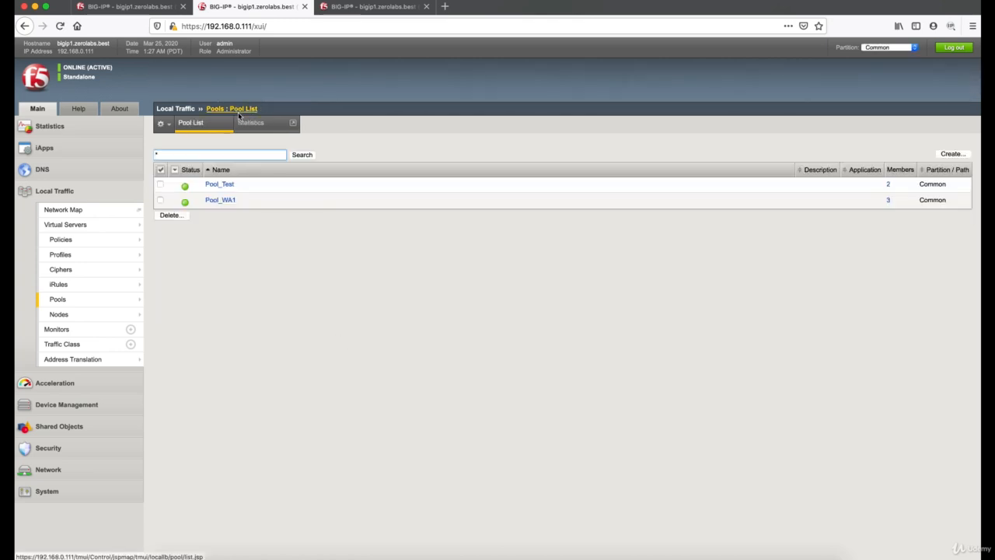
{"action": "left_click", "coordinate": [222, 201]}
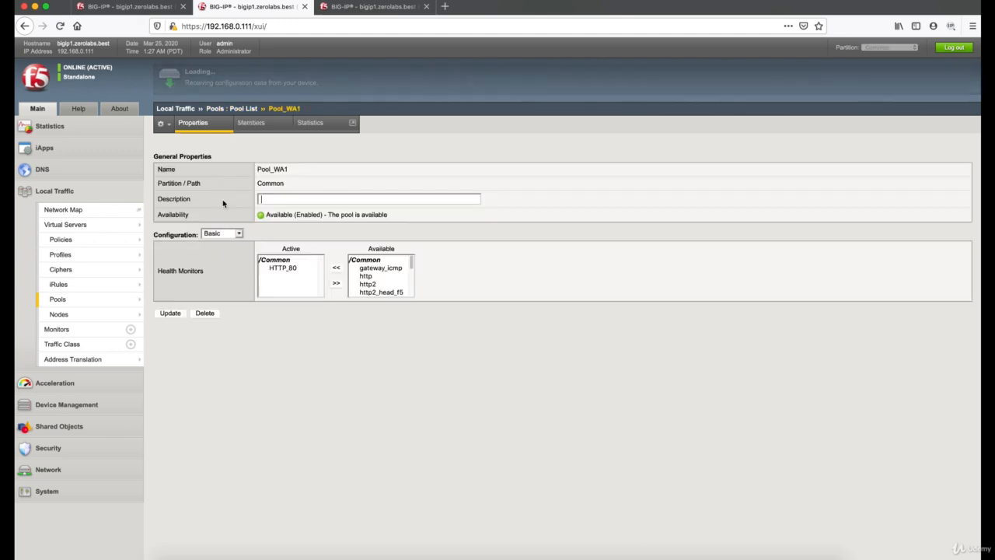
{"action": "left_click", "coordinate": [251, 124]}
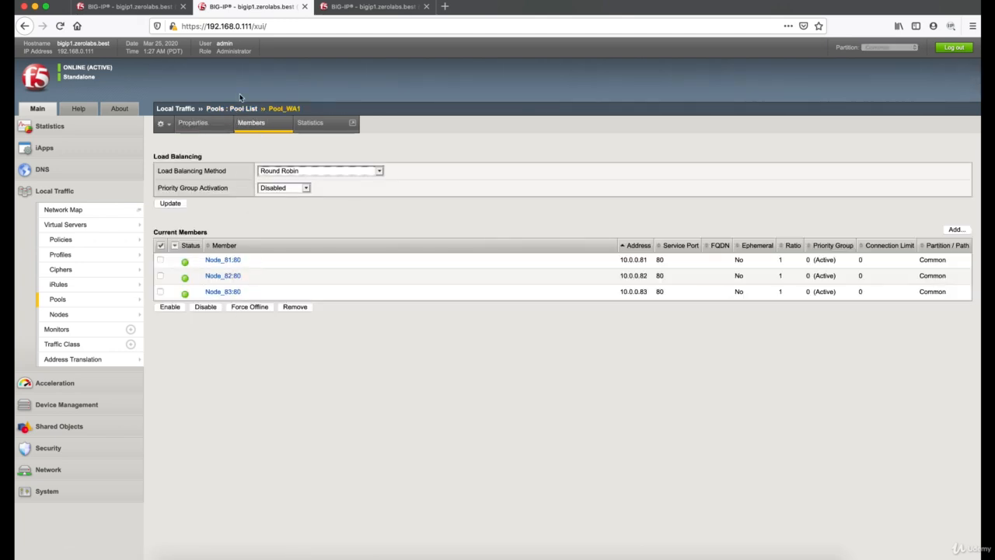
{"action": "left_click", "coordinate": [153, 11]}
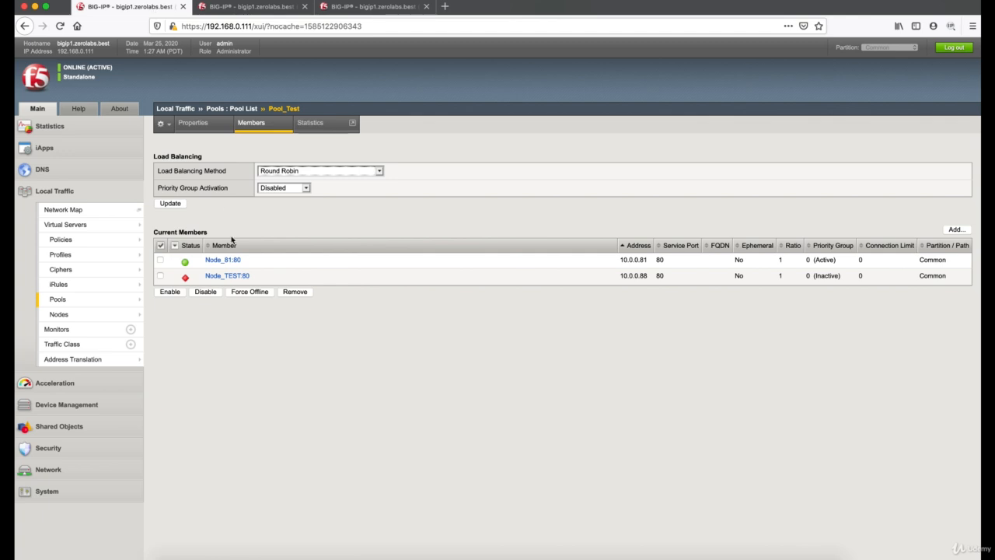
{"action": "left_click", "coordinate": [259, 126]}
Step: Delete Pool_Test from the pool list and confirm the deletion
{"action": "mouse_move", "coordinate": [77, 299]}
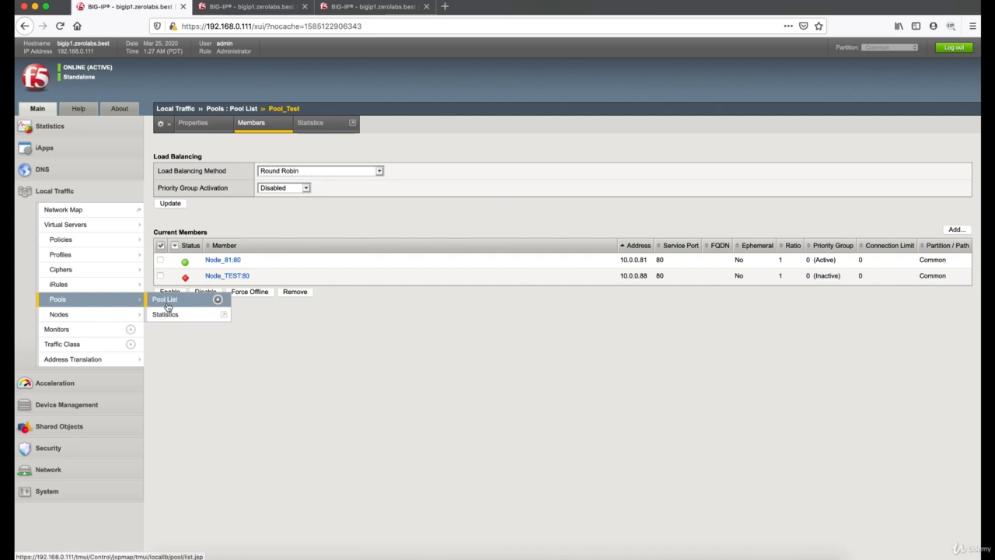
{"action": "left_click", "coordinate": [165, 299]}
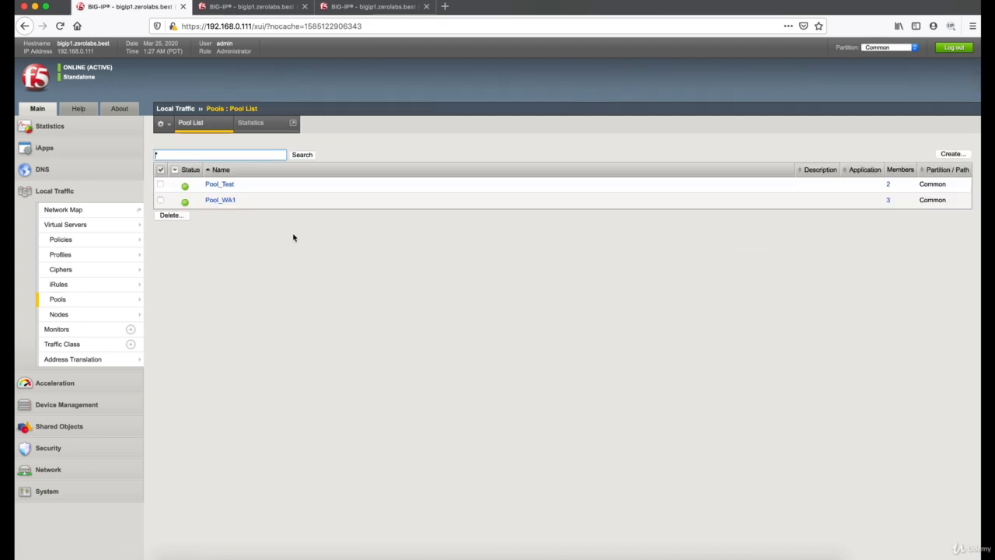
{"action": "left_click", "coordinate": [160, 184]}
{"action": "left_click", "coordinate": [170, 216]}
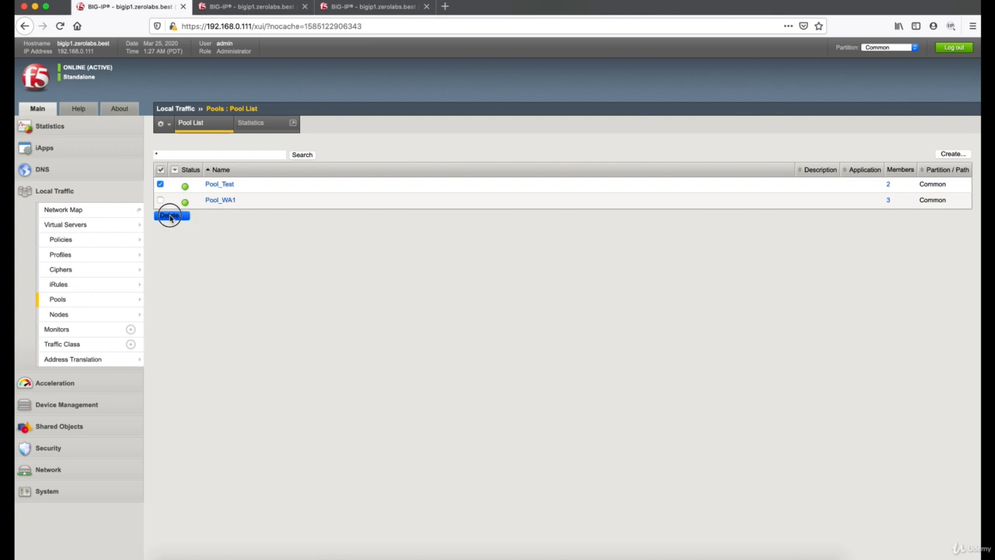
{"action": "left_click", "coordinate": [204, 183]}
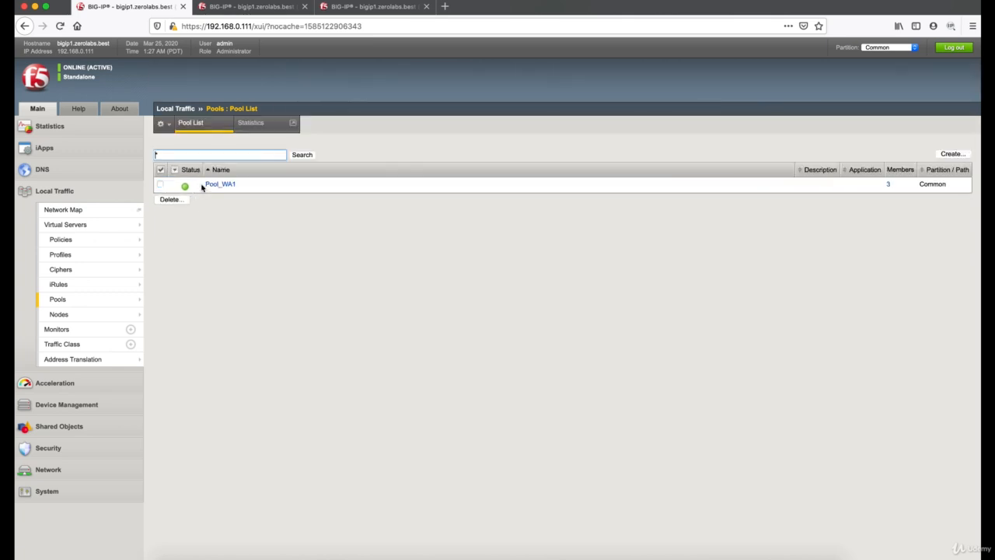
Step: Delete Node_TEST from the node list and confirm the deletion
{"action": "left_click", "coordinate": [166, 315]}
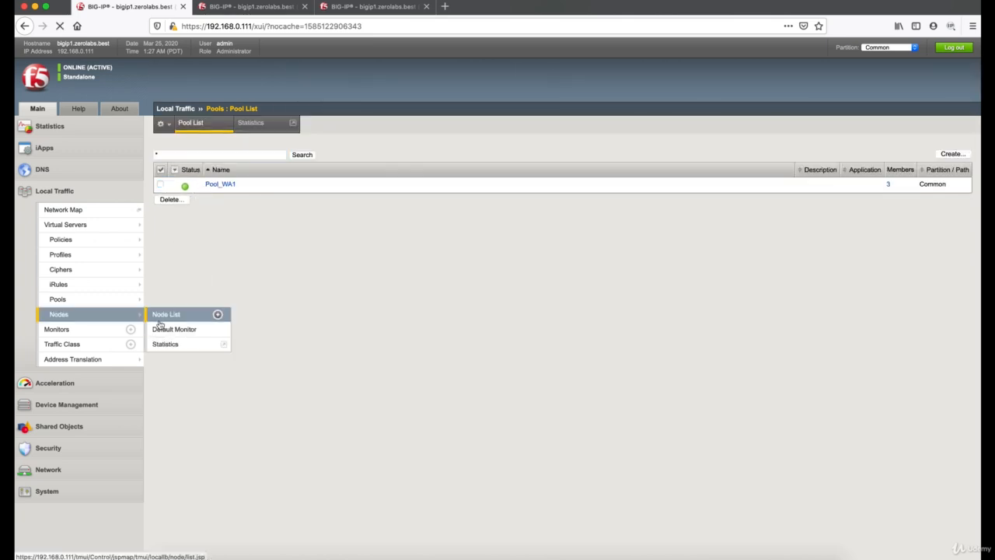
{"action": "left_click", "coordinate": [160, 232]}
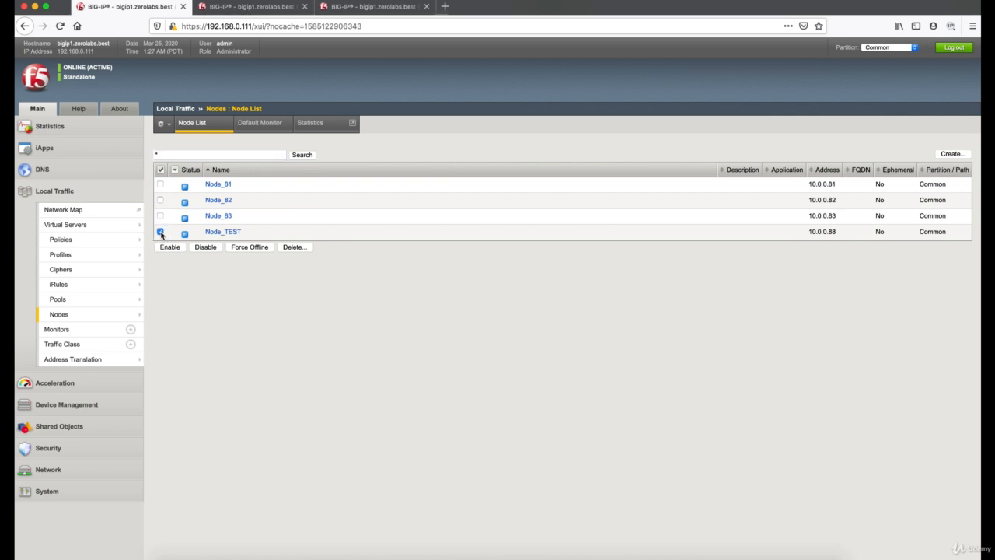
{"action": "left_click", "coordinate": [300, 248]}
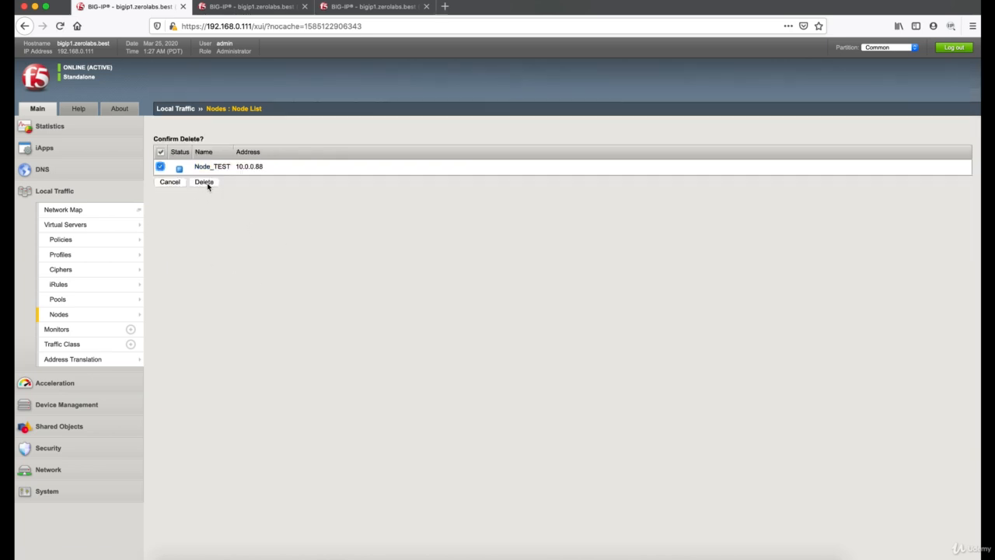
{"action": "left_click", "coordinate": [205, 183]}
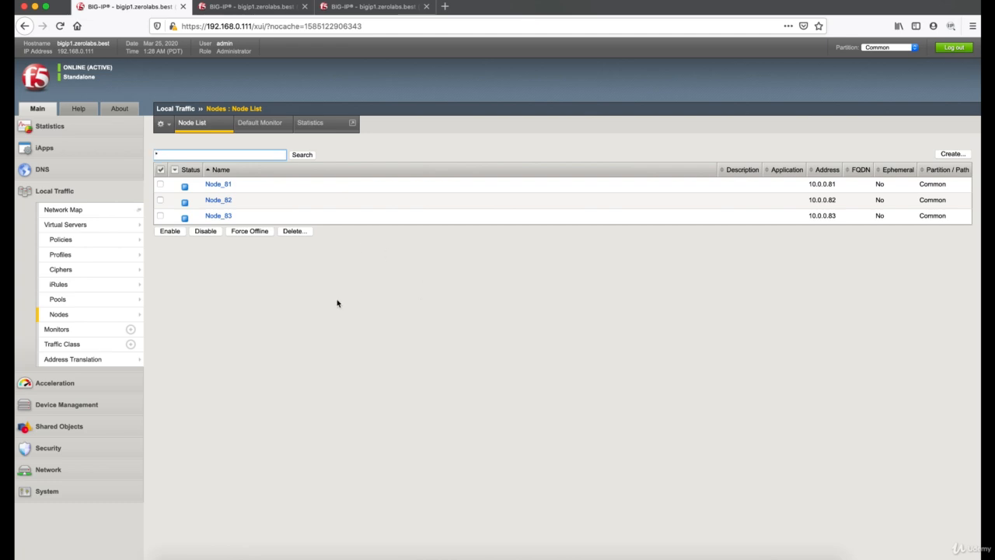
Step: Check the pool list, then start a new virtual server and name it VS_WA1
{"action": "mouse_move", "coordinate": [132, 301]}
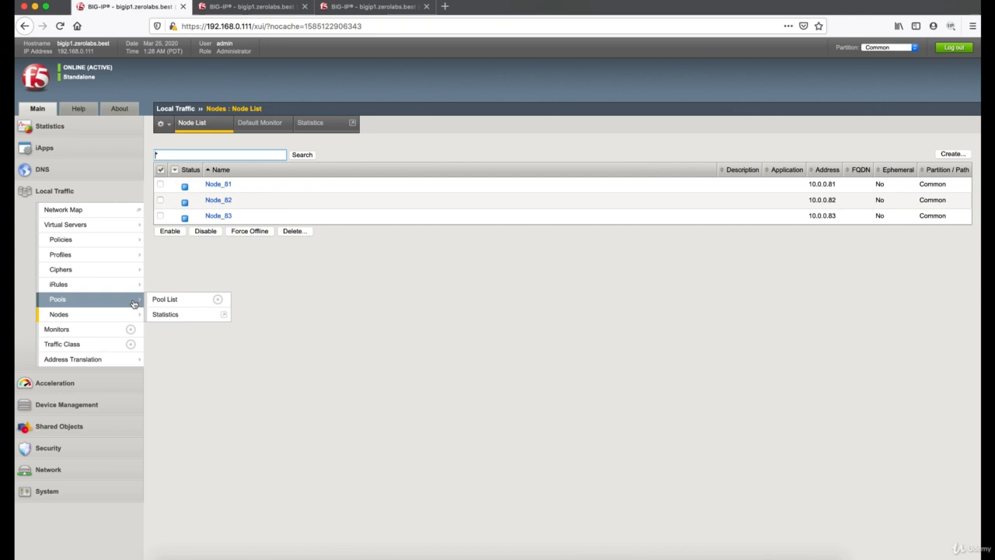
{"action": "left_click", "coordinate": [179, 299]}
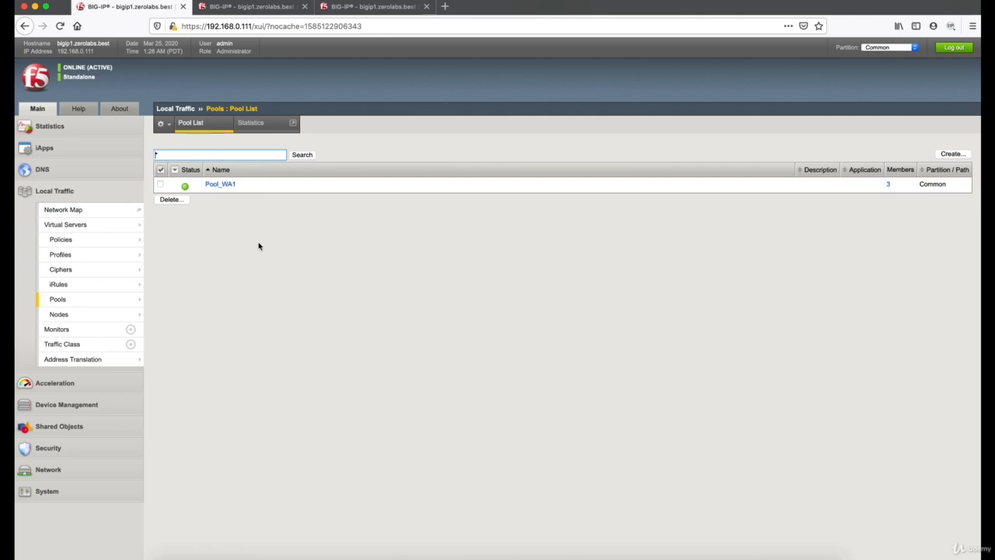
{"action": "mouse_move", "coordinate": [136, 227]}
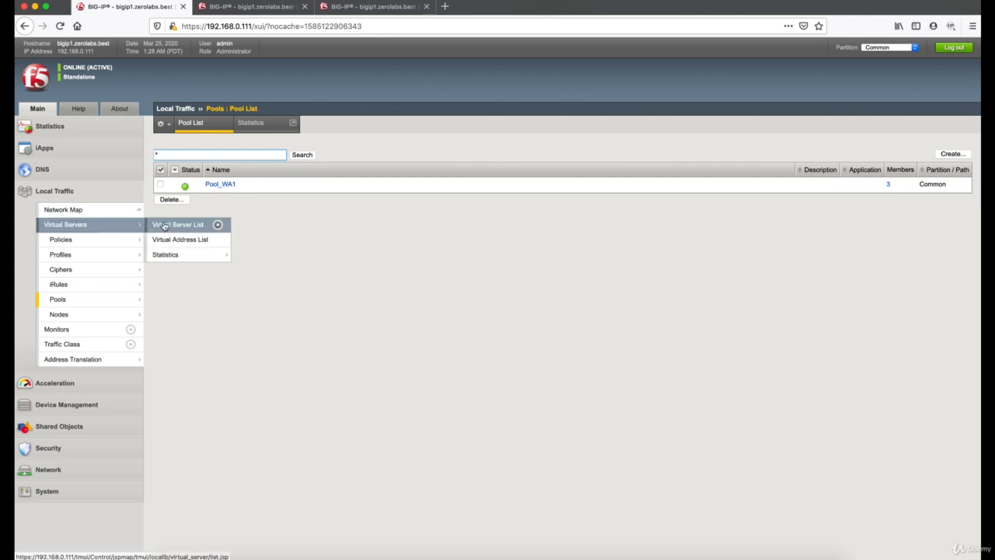
{"action": "left_click", "coordinate": [164, 226]}
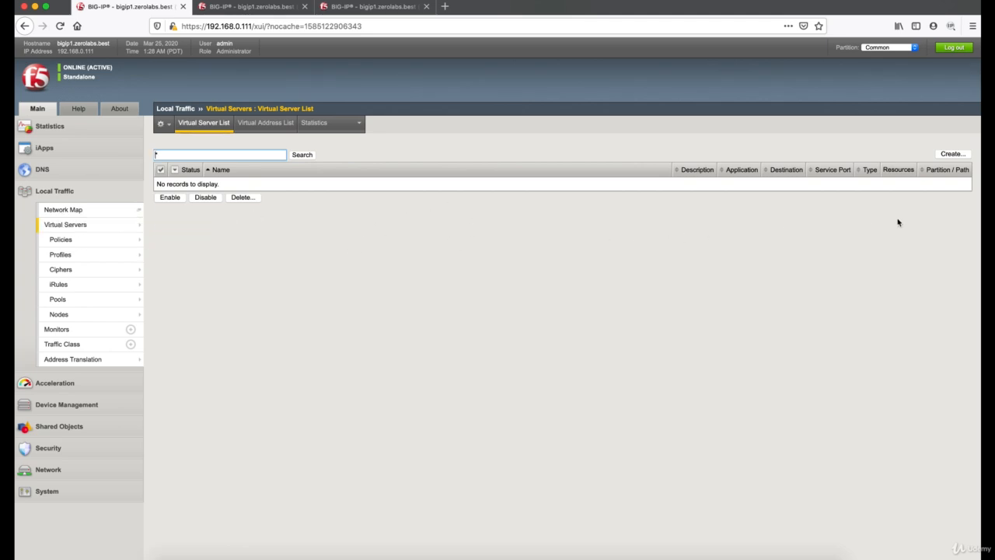
{"action": "left_click", "coordinate": [951, 154]}
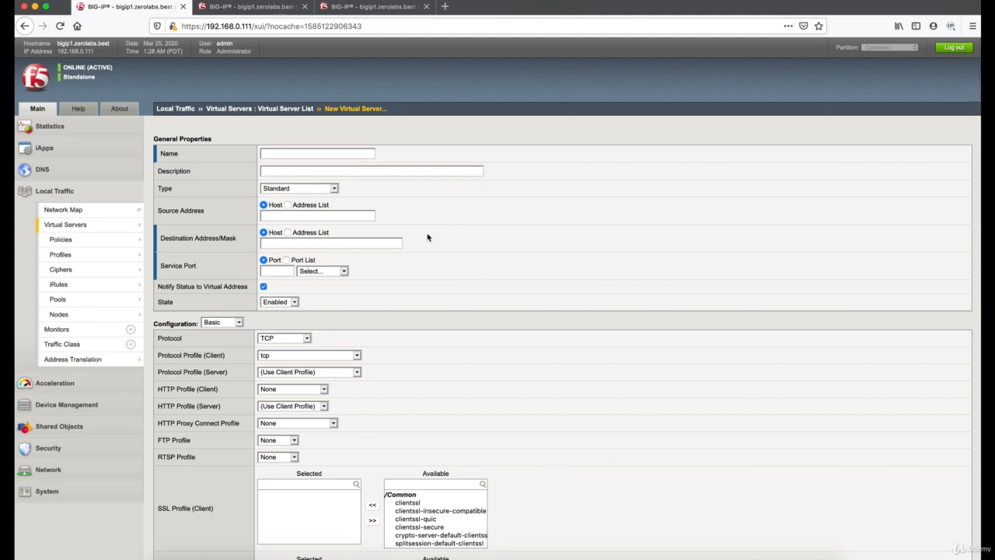
{"action": "type", "text": "VS"}
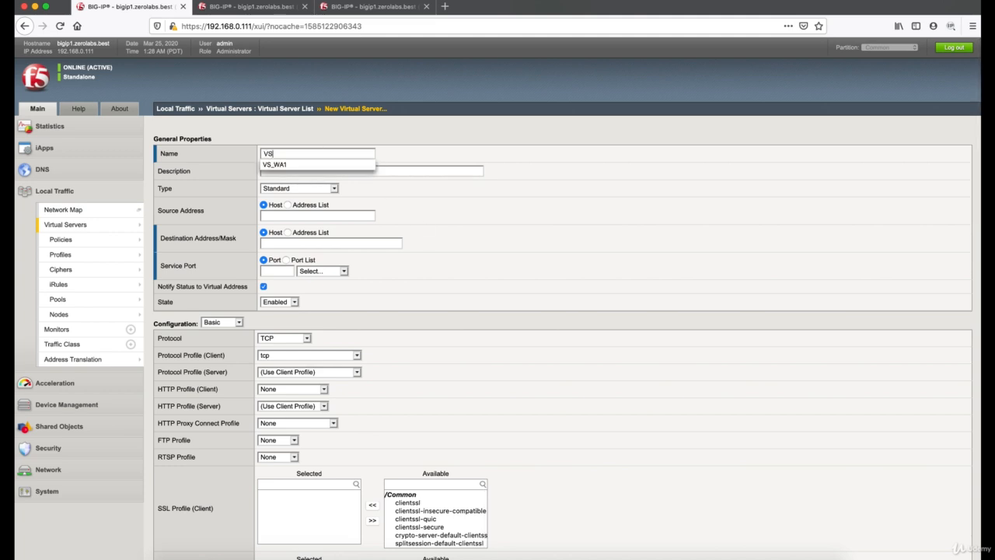
{"action": "type", "text": "_"}
{"action": "key", "text": "Down"}
{"action": "key", "text": "Return"}
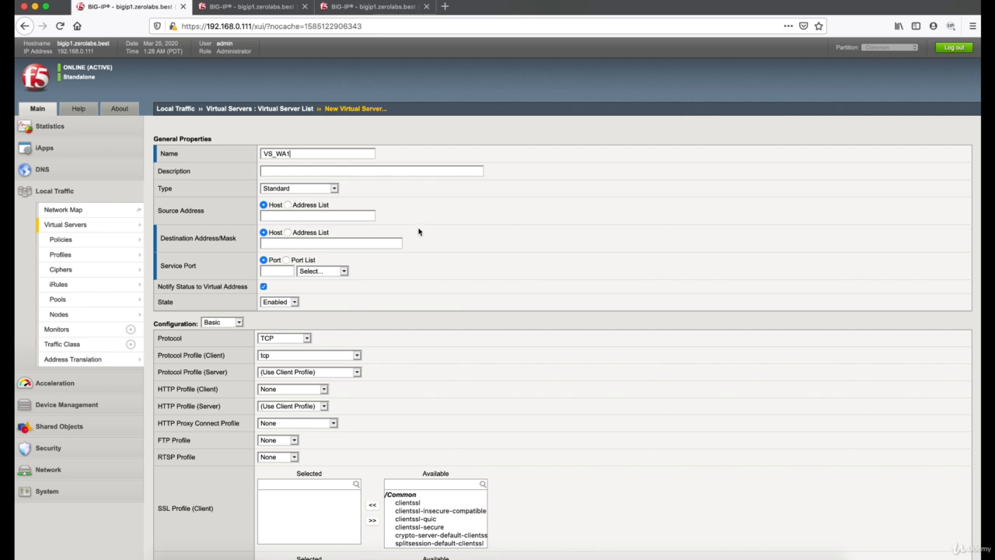
Step: Set the new virtual server's destination address and mask to host 192.168.100.80/32
{"action": "left_click", "coordinate": [364, 242]}
{"action": "type", "text": "1"}
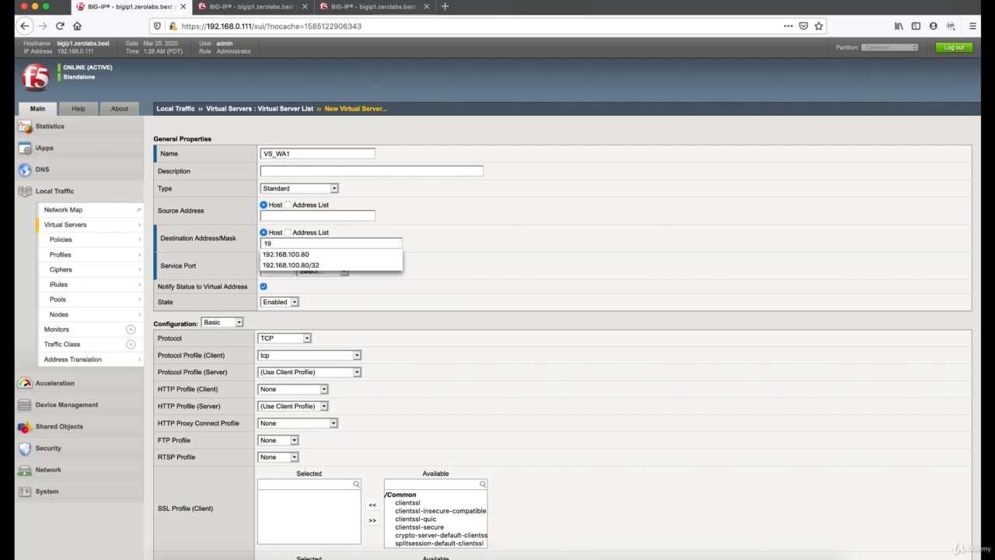
{"action": "type", "text": "9"}
{"action": "key", "text": "Return"}
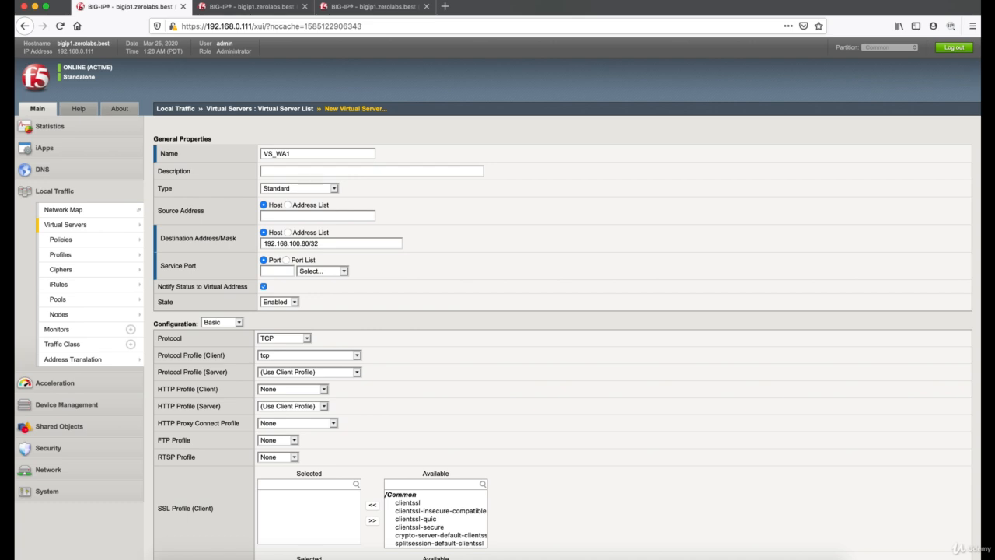
{"action": "double_click", "coordinate": [314, 243]}
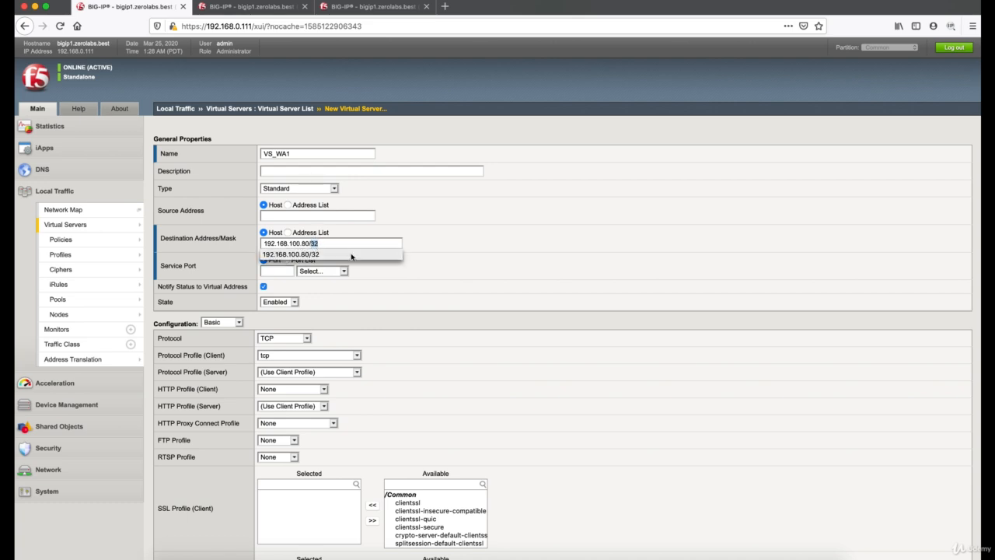
{"action": "key", "text": "BackSpace"}
{"action": "key", "text": "BackSpace"}
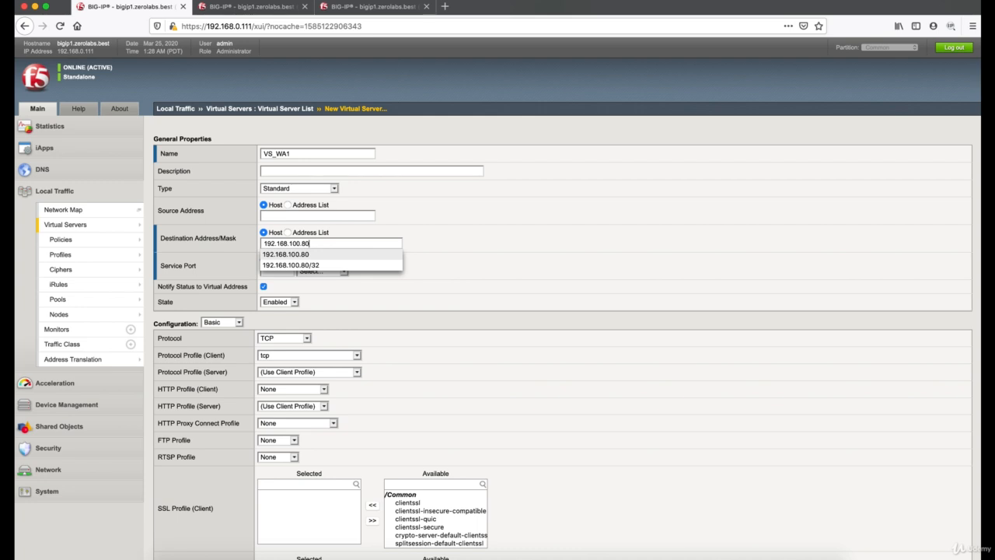
{"action": "type", "text": "/32"}
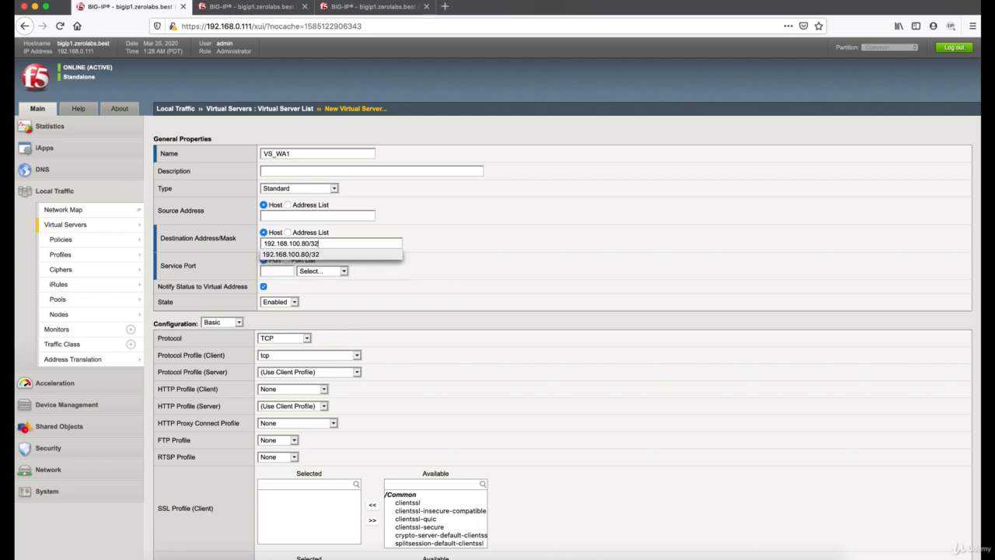
{"action": "left_click", "coordinate": [451, 244]}
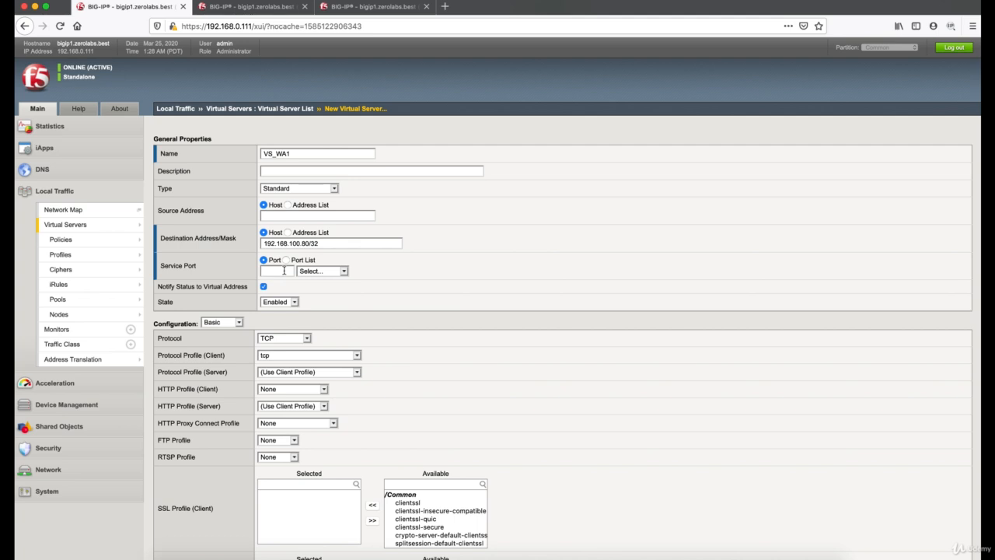
Step: Set the virtual server's service port to 80 (HTTP) and choose Pool_WA1 as its default pool
{"action": "type", "text": "80"}
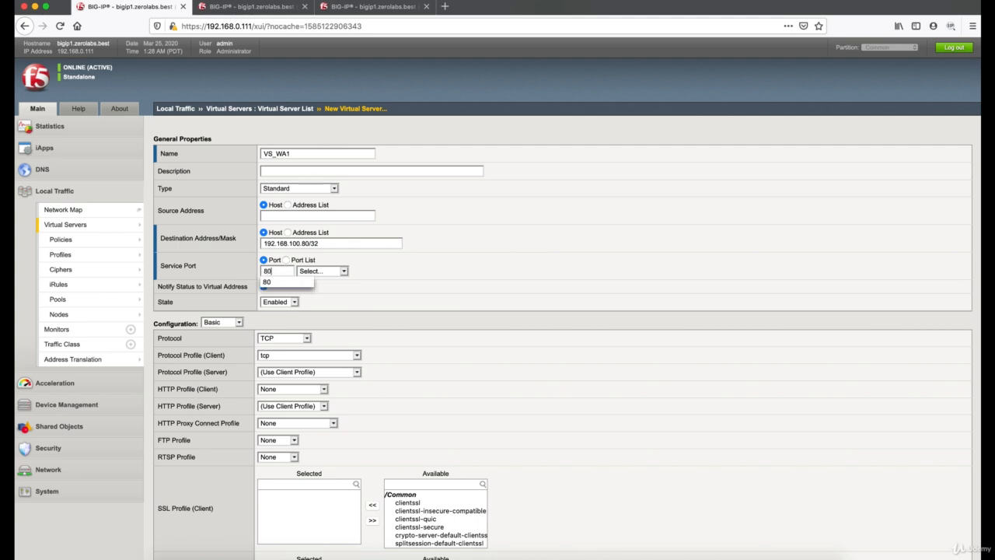
{"action": "left_click", "coordinate": [403, 267]}
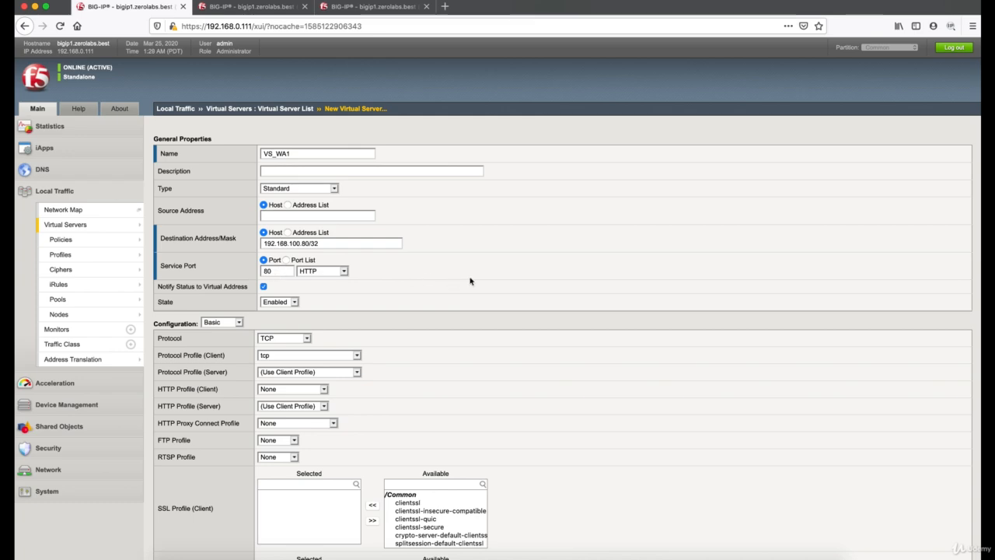
{"action": "scroll", "coordinate": [534, 290], "scroll_direction": "down", "scroll_amount": 10}
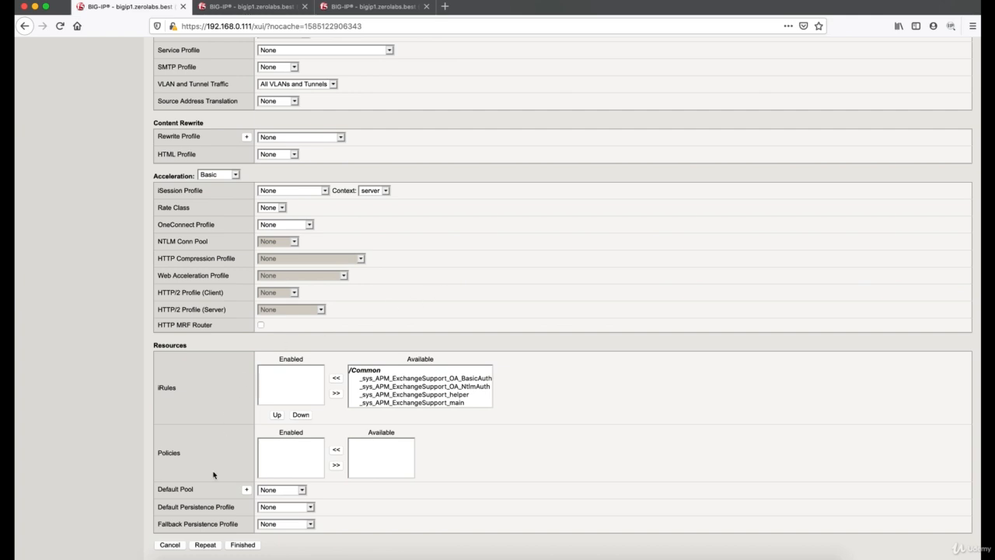
{"action": "left_click", "coordinate": [279, 492]}
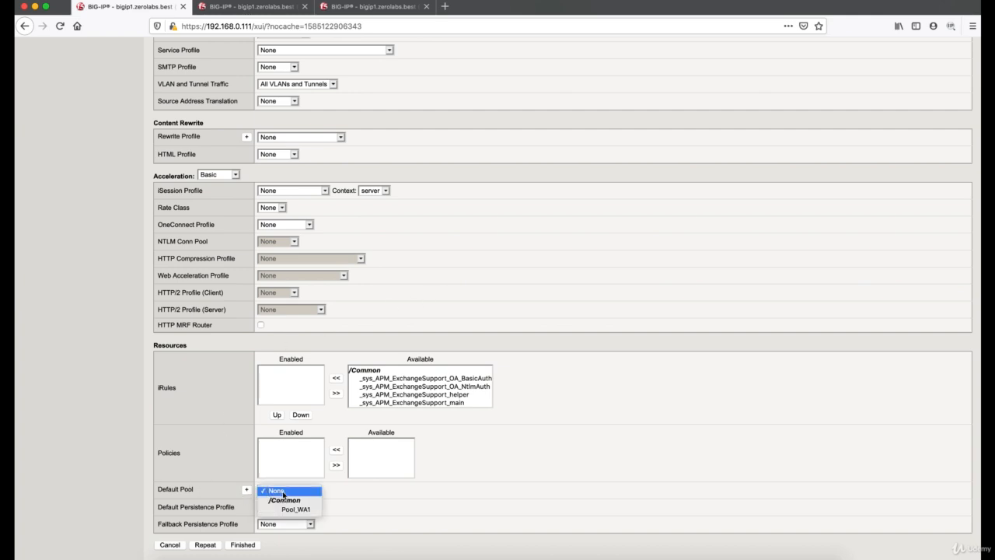
{"action": "left_click", "coordinate": [309, 510]}
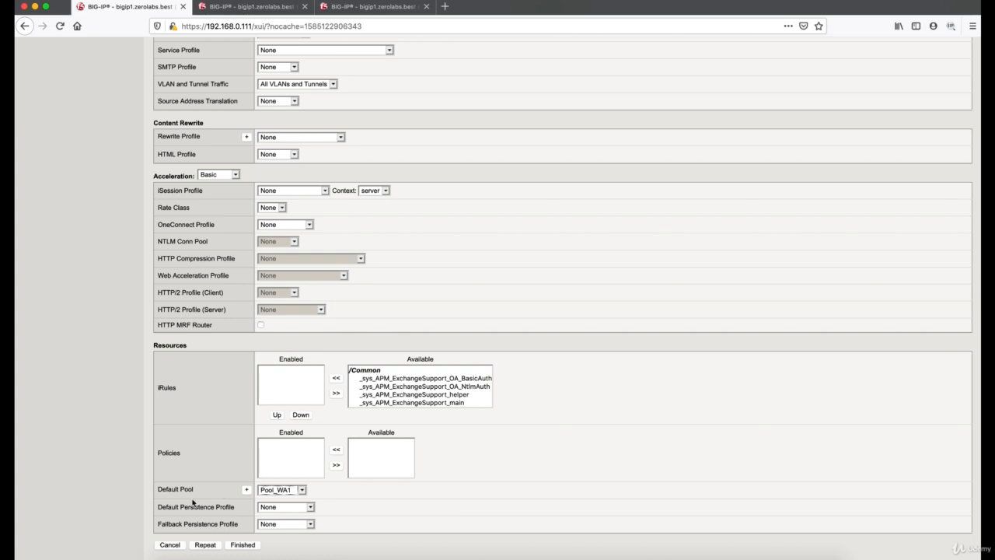
Step: Finish creating virtual server VS_WA1, check its status in the virtual server list, and open the pool list
{"action": "left_click", "coordinate": [241, 544]}
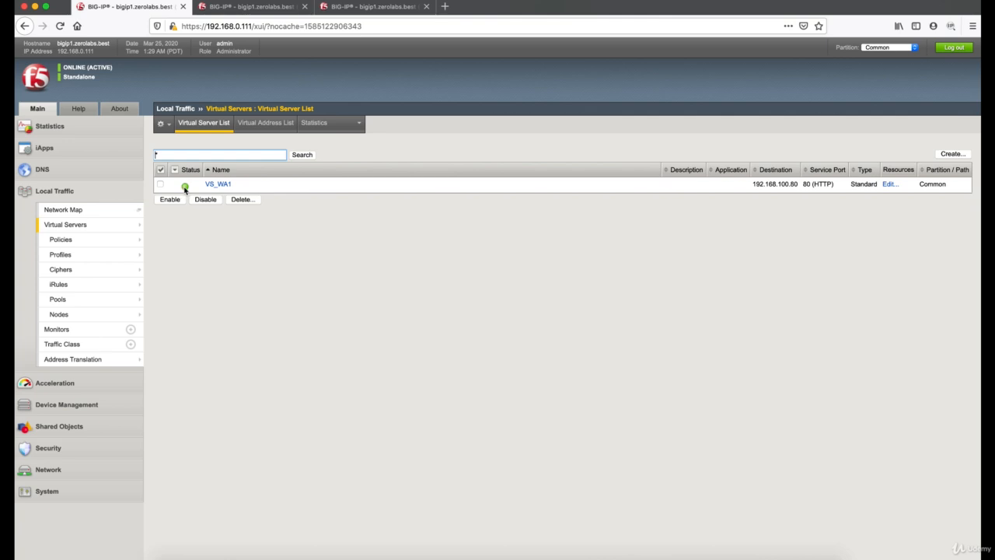
{"action": "mouse_move", "coordinate": [184, 187]}
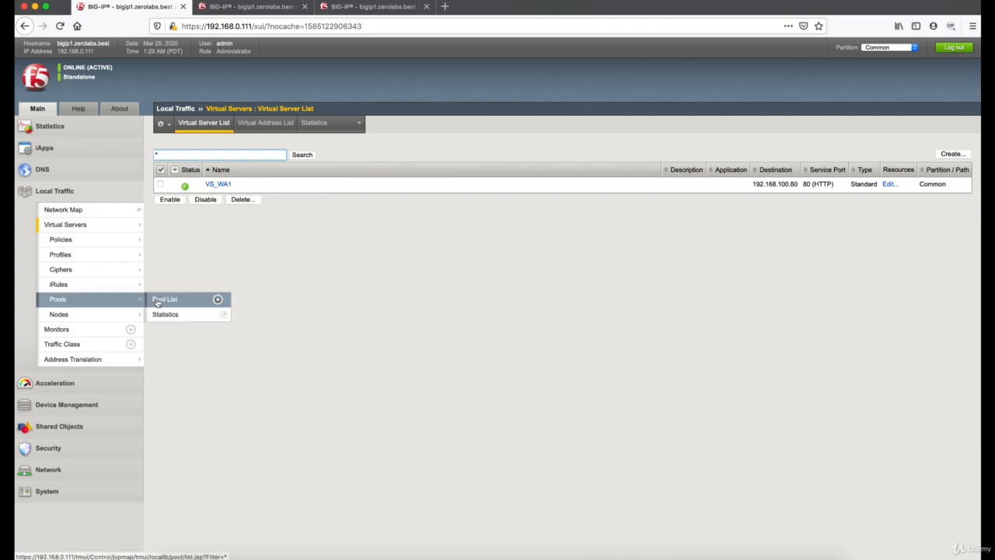
{"action": "left_click", "coordinate": [164, 299]}
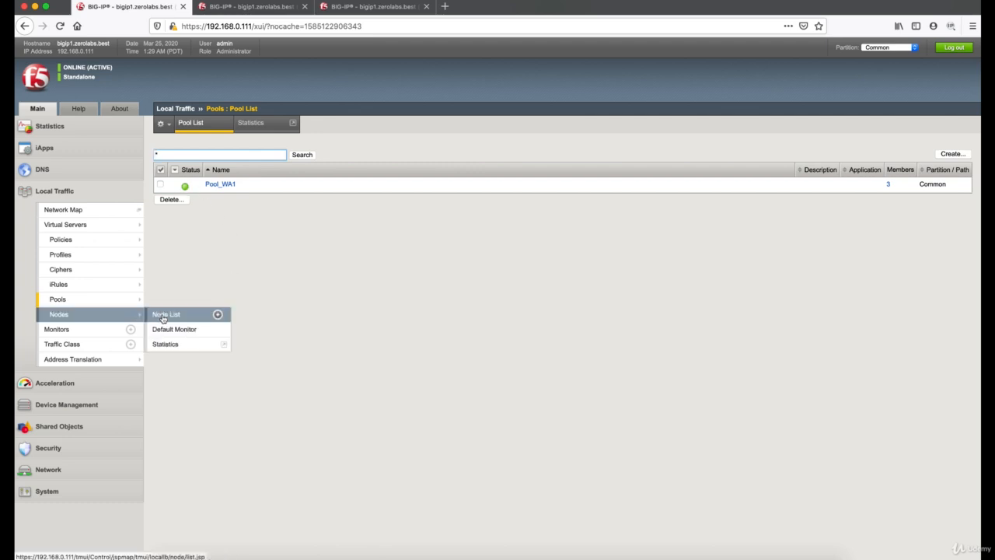
Step: Disable Node_81, Node_82 and Node_83 together in the node list
{"action": "left_click", "coordinate": [163, 315]}
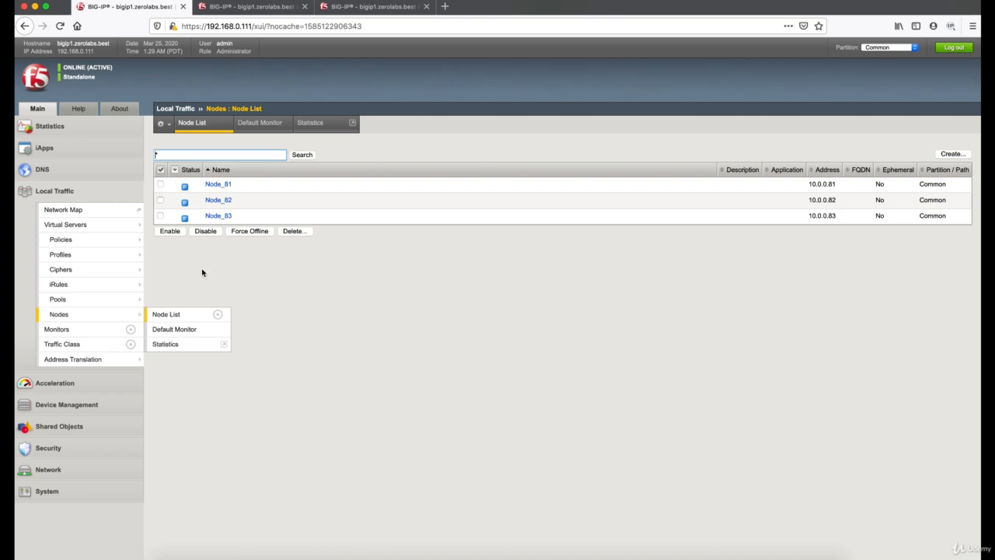
{"action": "left_click", "coordinate": [160, 185]}
{"action": "left_click", "coordinate": [160, 200]}
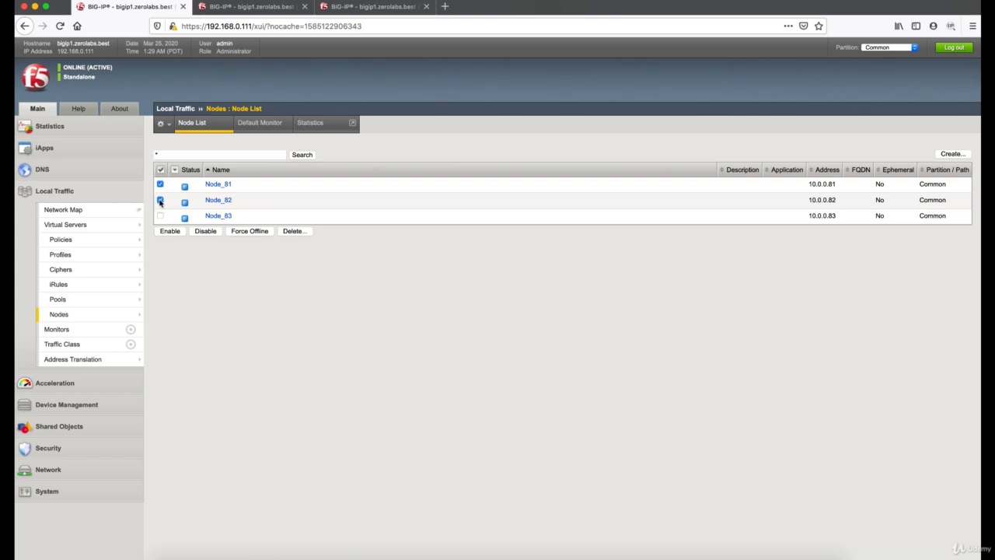
{"action": "left_click", "coordinate": [160, 215]}
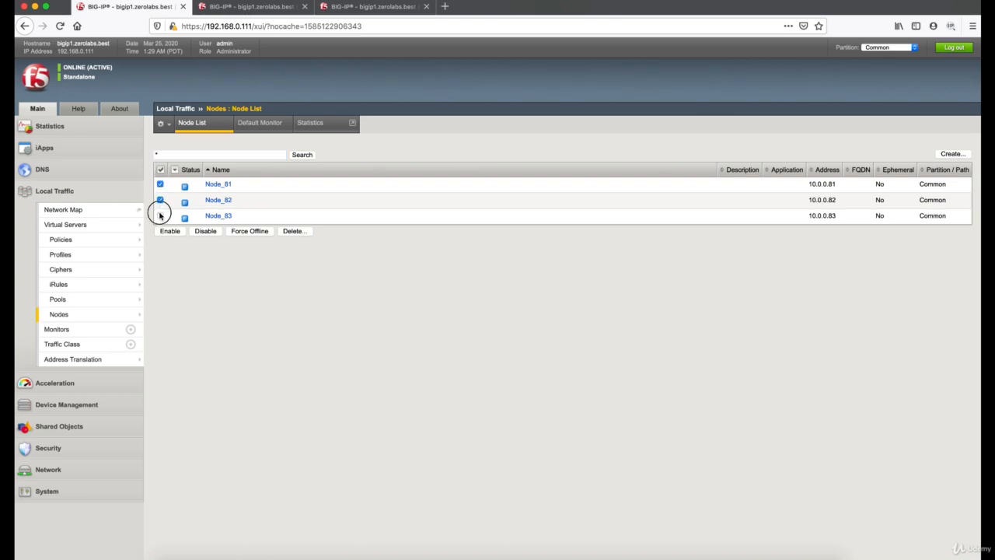
{"action": "left_click", "coordinate": [213, 230]}
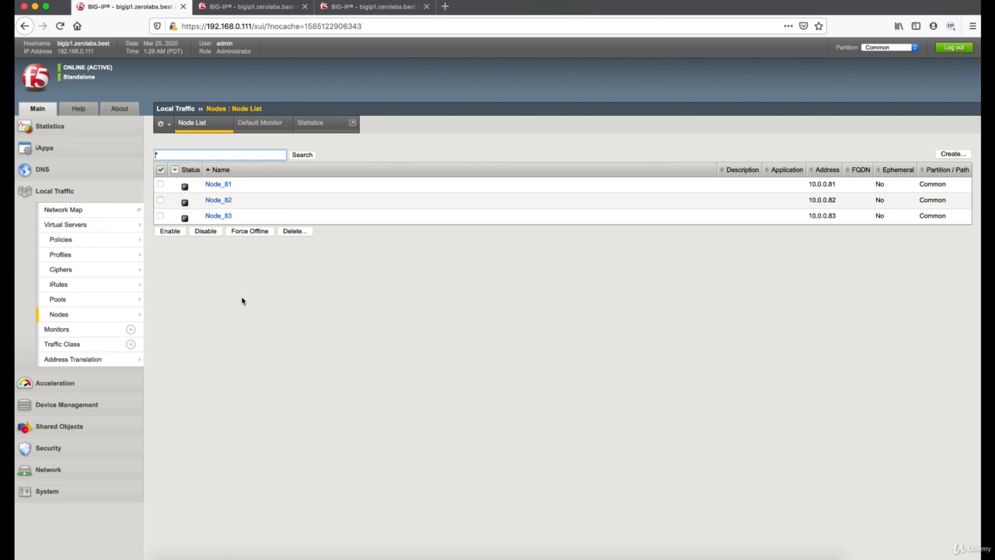
Step: Check the status of Pool_WA1 and VS_WA1 with all three nodes disabled
{"action": "mouse_move", "coordinate": [125, 300]}
{"action": "left_click", "coordinate": [158, 300]}
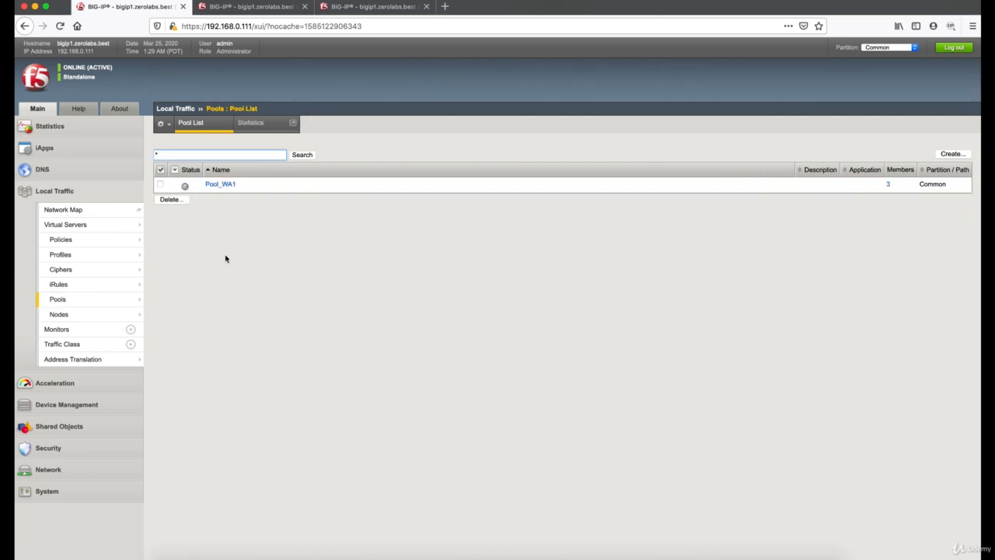
{"action": "mouse_move", "coordinate": [128, 226]}
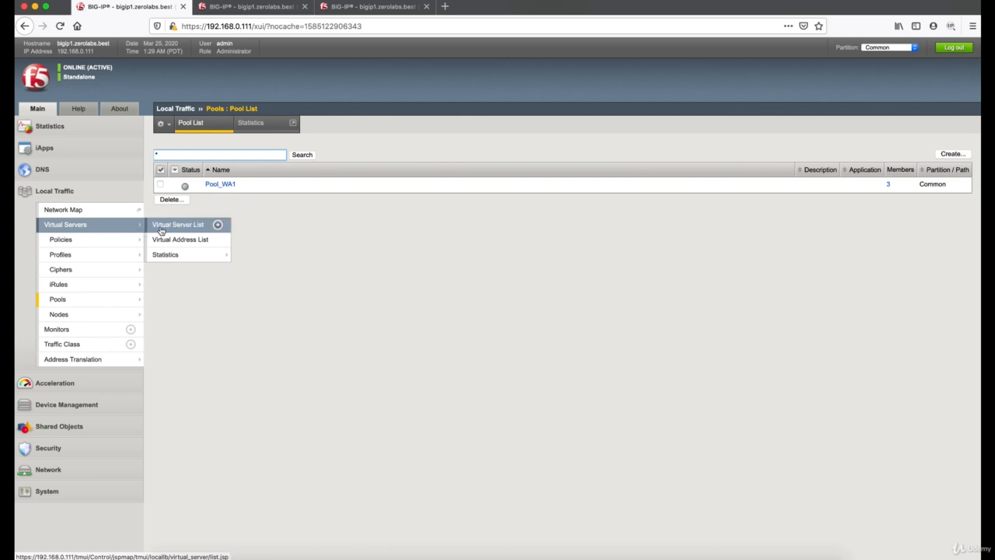
{"action": "left_click", "coordinate": [163, 225]}
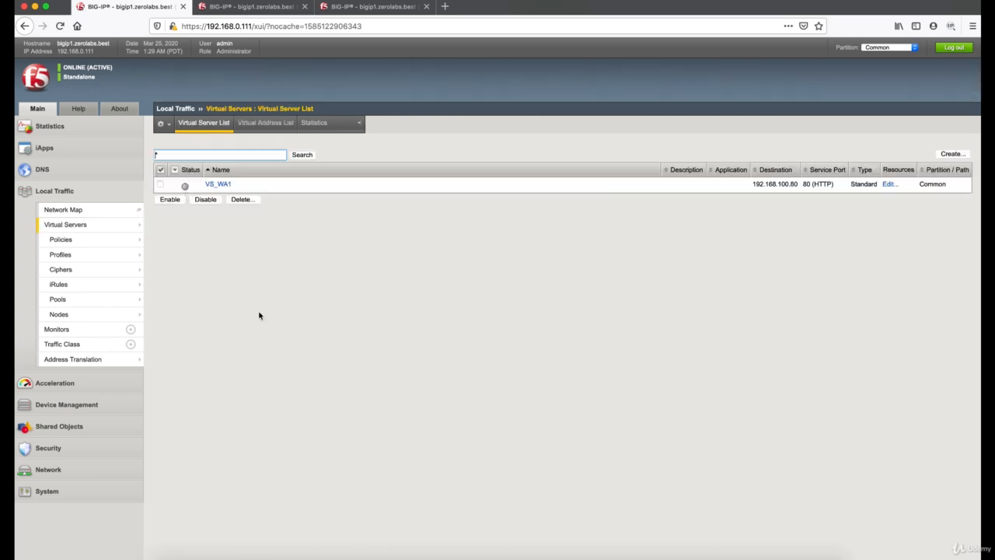
Step: Enable Node_81, Node_82 and Node_83 again in the node list
{"action": "mouse_move", "coordinate": [132, 315]}
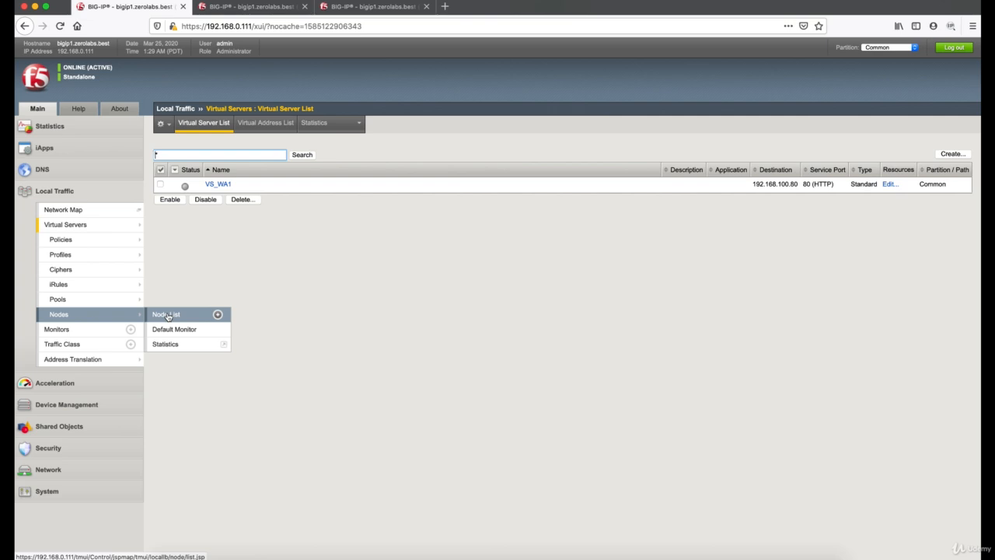
{"action": "left_click", "coordinate": [166, 314]}
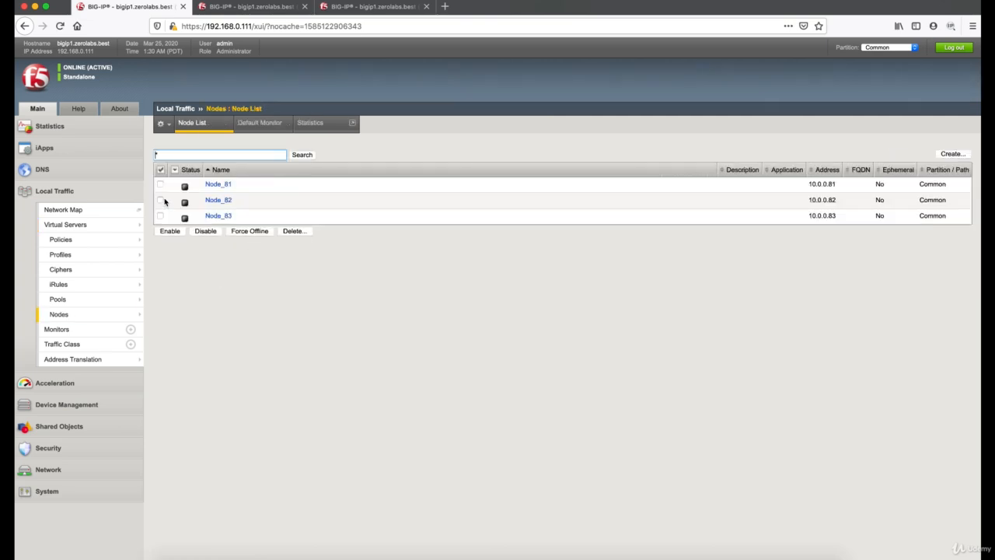
{"action": "left_click", "coordinate": [160, 184]}
{"action": "left_click", "coordinate": [160, 200]}
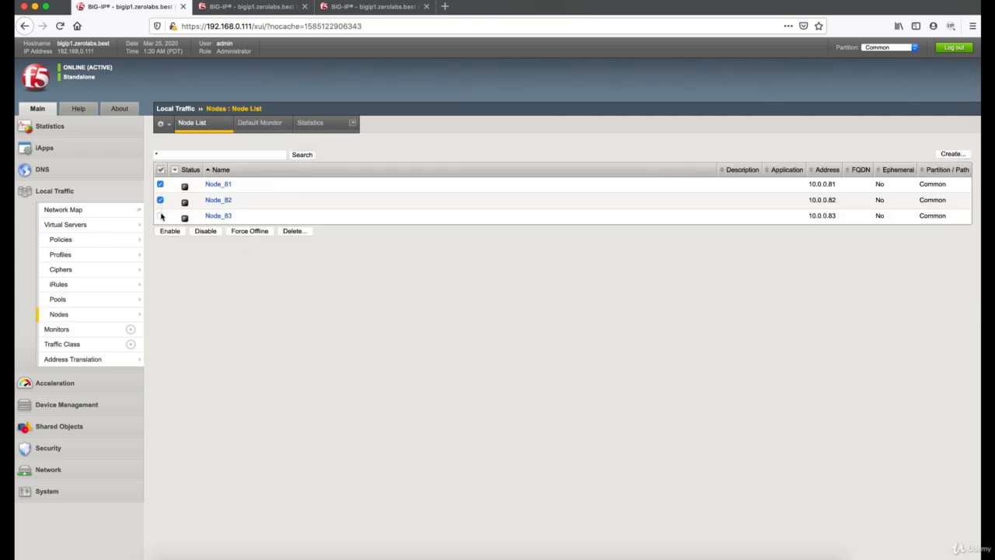
{"action": "left_click", "coordinate": [169, 231]}
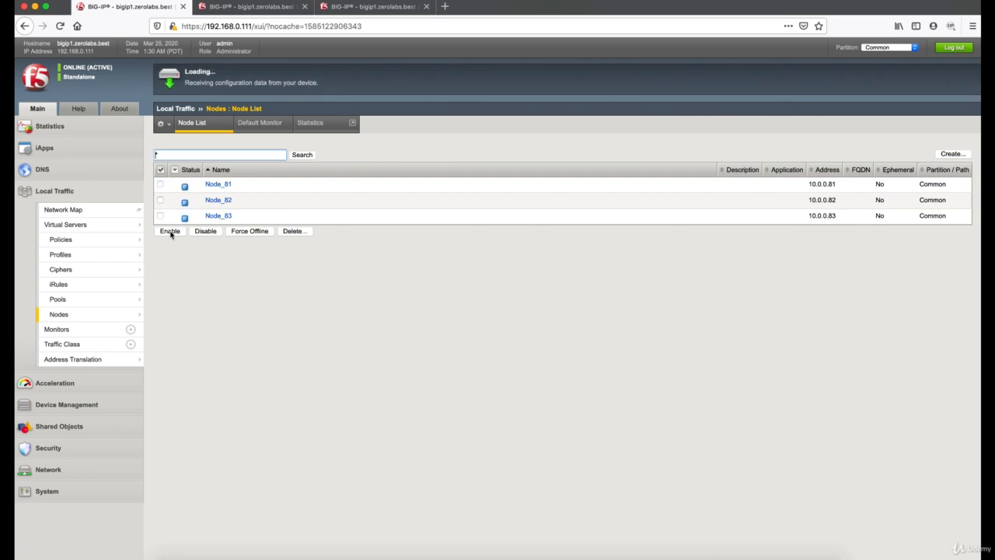
Step: Check the status of Pool_WA1 and VS_WA1 with the three nodes enabled again
{"action": "mouse_move", "coordinate": [134, 300]}
{"action": "left_click", "coordinate": [165, 296]}
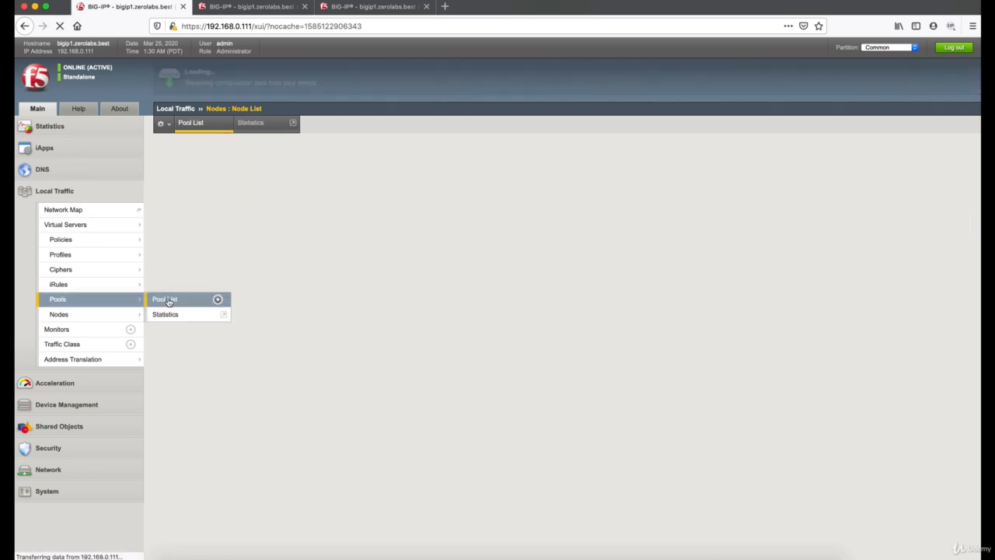
{"action": "mouse_move", "coordinate": [116, 224]}
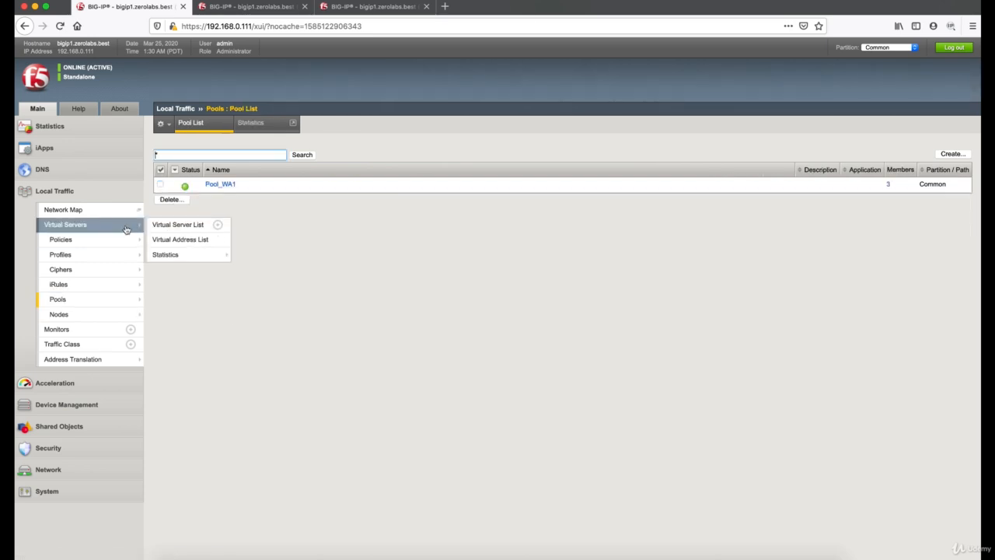
{"action": "left_click", "coordinate": [174, 225]}
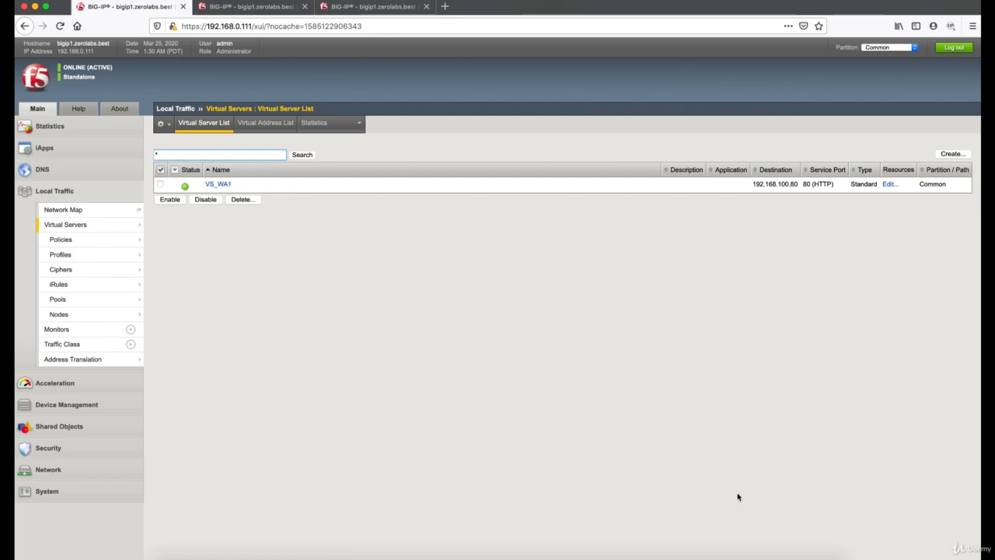
Step: Switch to VMware Fusion and disable the Ethernet0 adapter in Windows Server 1's Network Connections window
{"action": "left_click", "coordinate": [713, 544]}
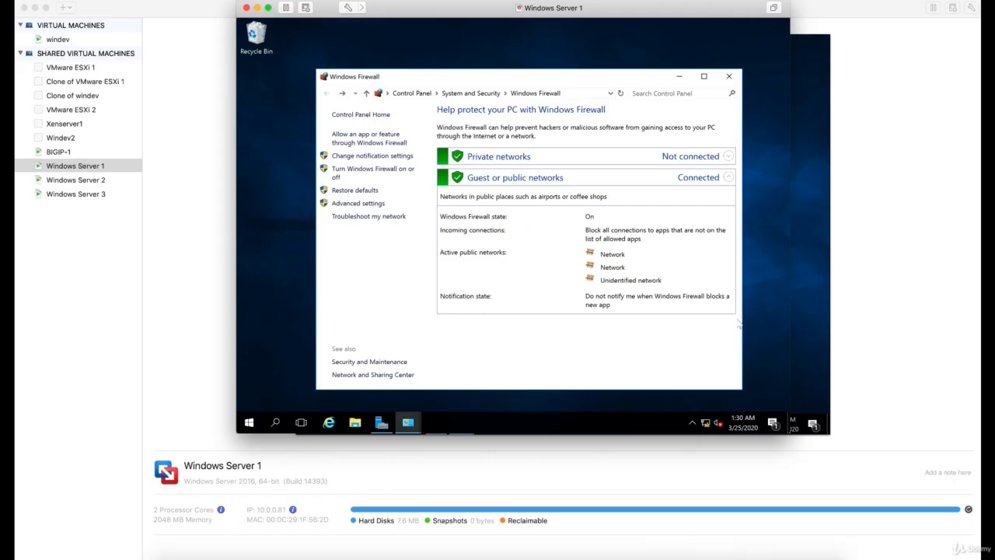
{"action": "left_click", "coordinate": [408, 422]}
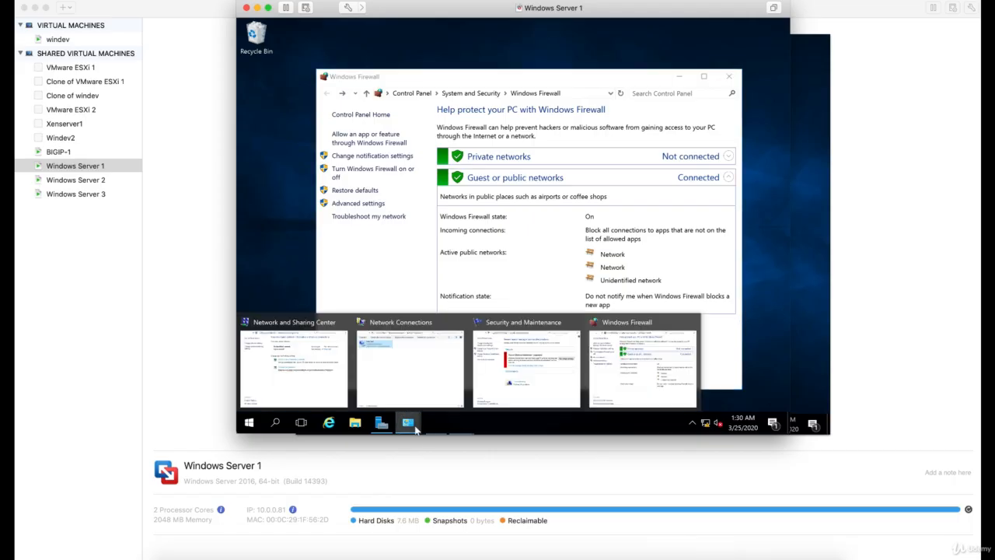
{"action": "left_click", "coordinate": [421, 361]}
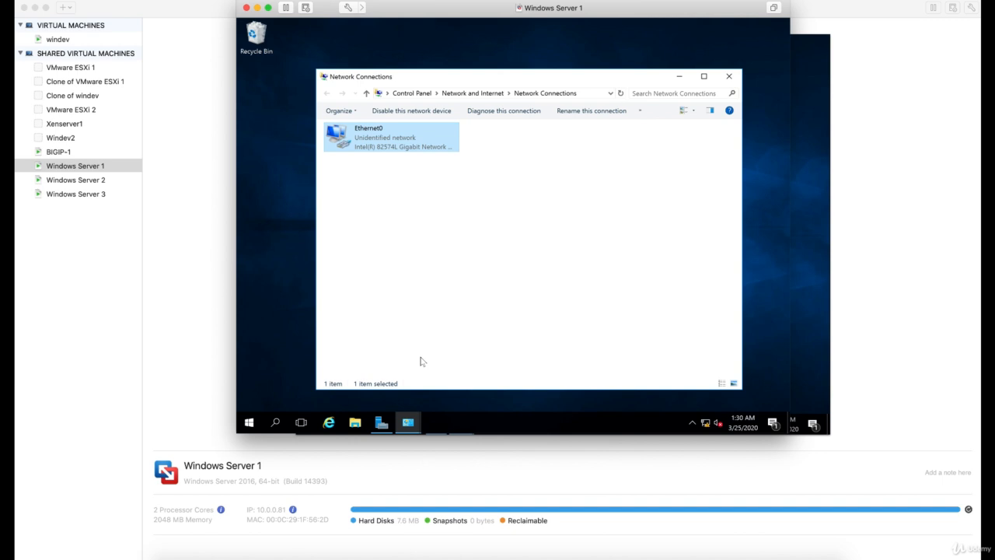
{"action": "right_click", "coordinate": [357, 136]}
{"action": "left_click", "coordinate": [367, 140]}
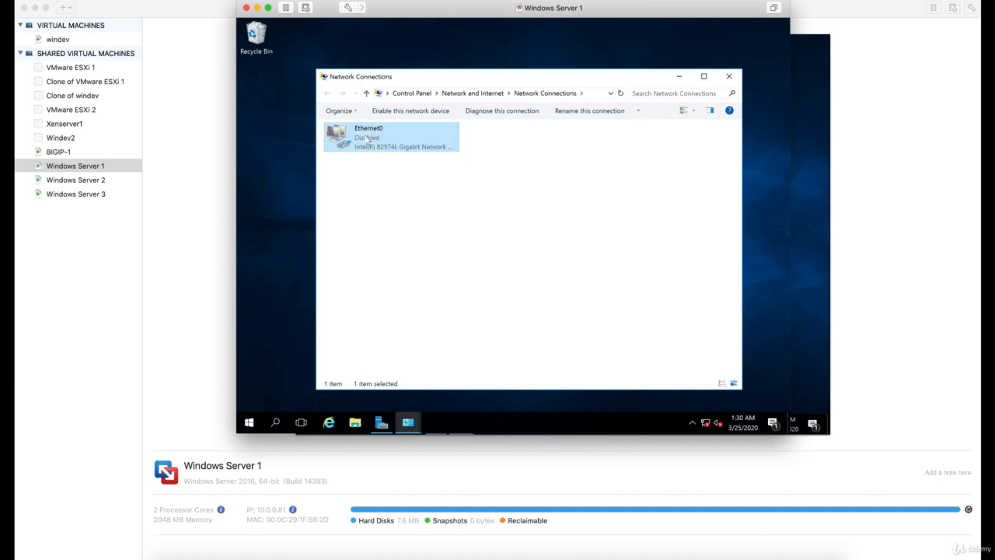
Step: Switch back to Firefox, open Pool_WA1's members and refresh the list to check each member's status
{"action": "left_click", "coordinate": [664, 551]}
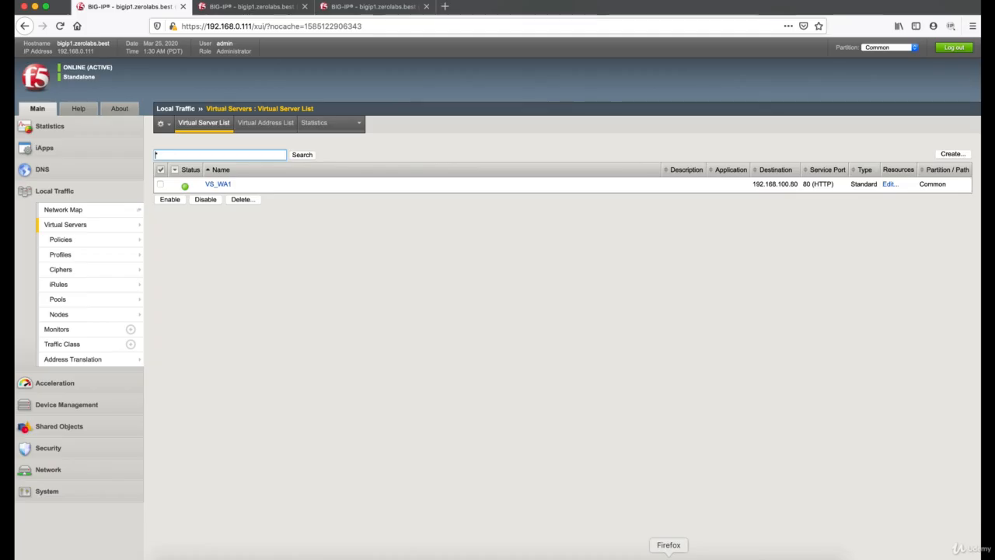
{"action": "mouse_move", "coordinate": [132, 314]}
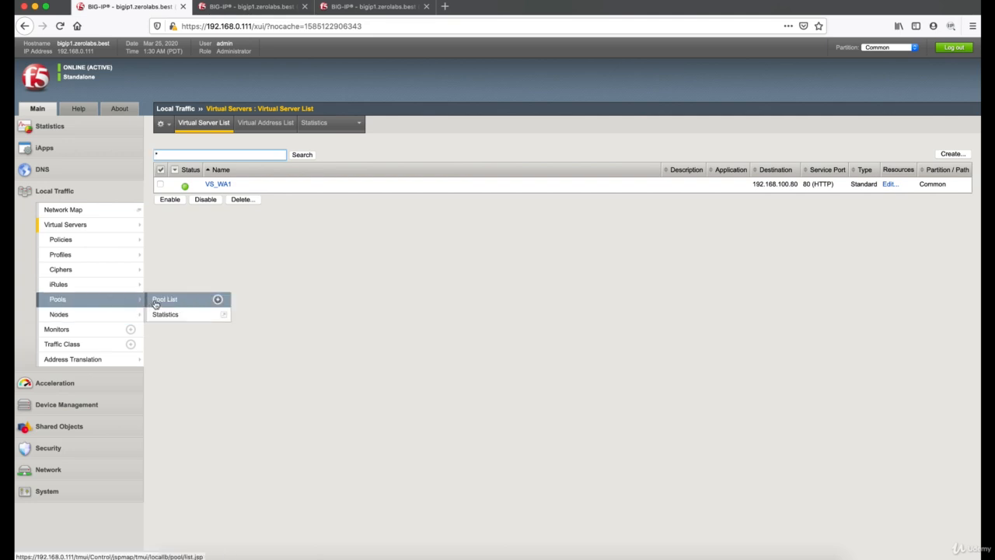
{"action": "left_click", "coordinate": [221, 184]}
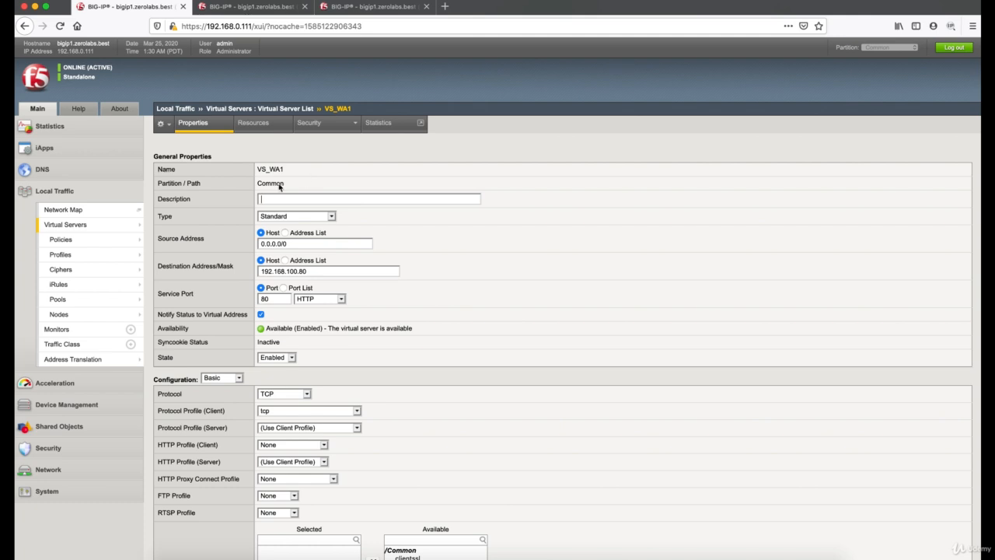
{"action": "mouse_move", "coordinate": [93, 319]}
{"action": "left_click", "coordinate": [165, 298]}
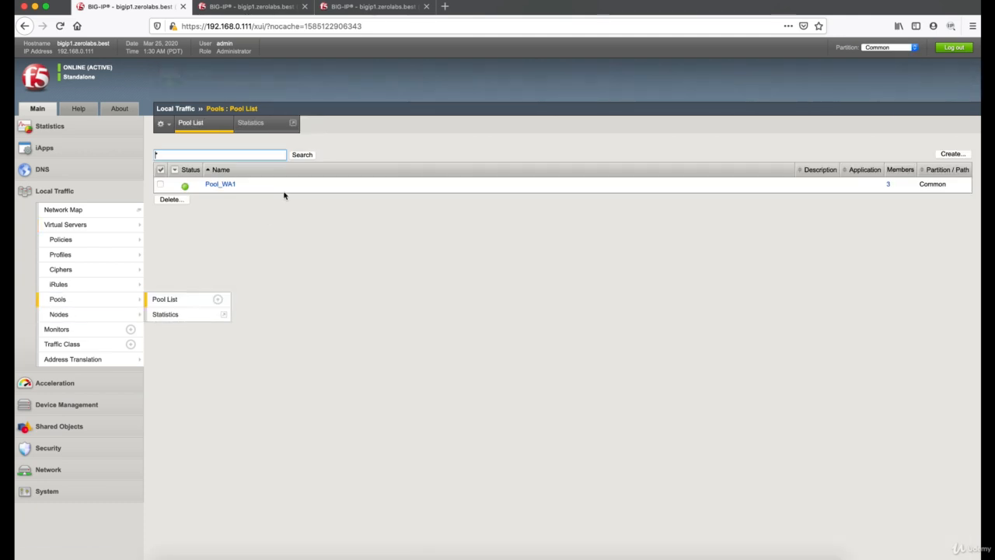
{"action": "left_click", "coordinate": [232, 187]}
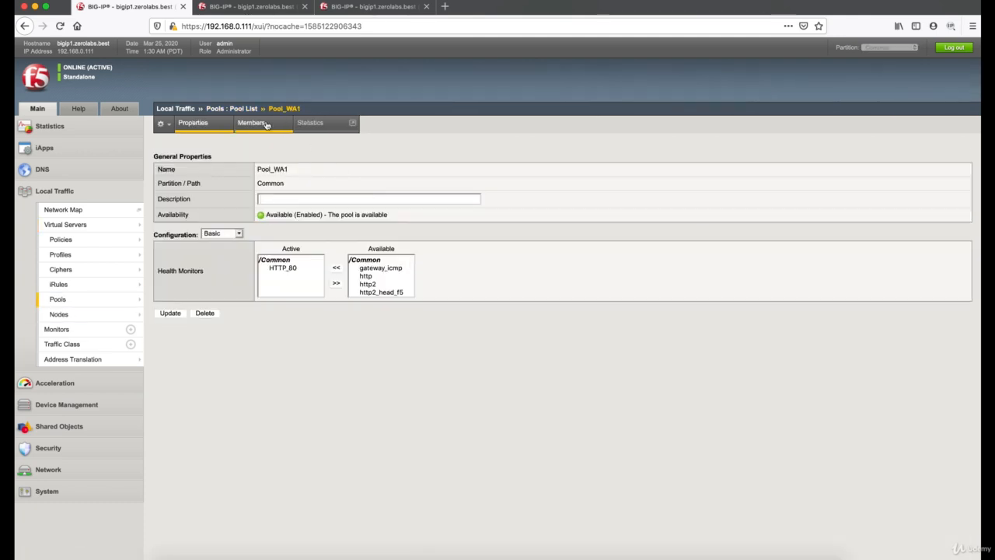
{"action": "left_click", "coordinate": [265, 124]}
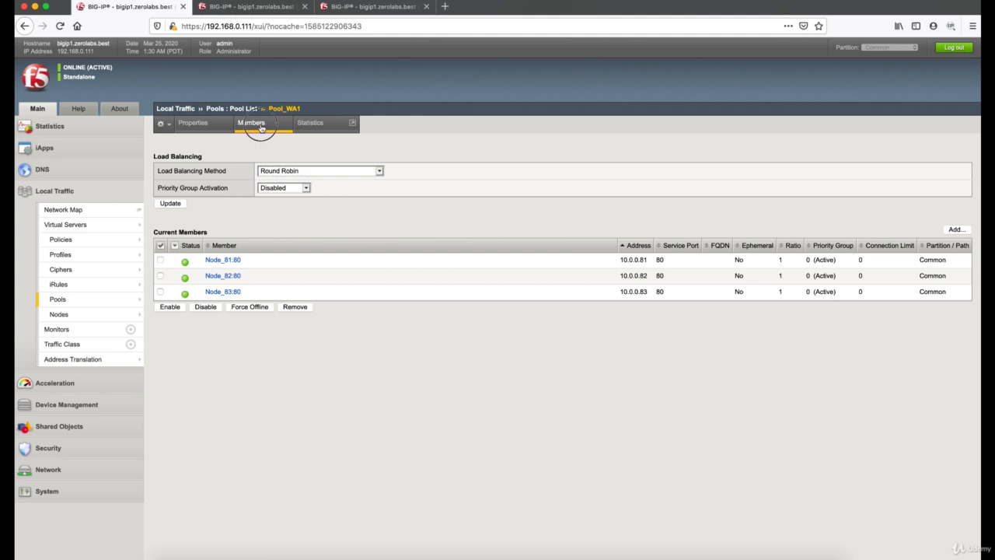
{"action": "left_click", "coordinate": [259, 130]}
{"action": "left_click", "coordinate": [262, 127]}
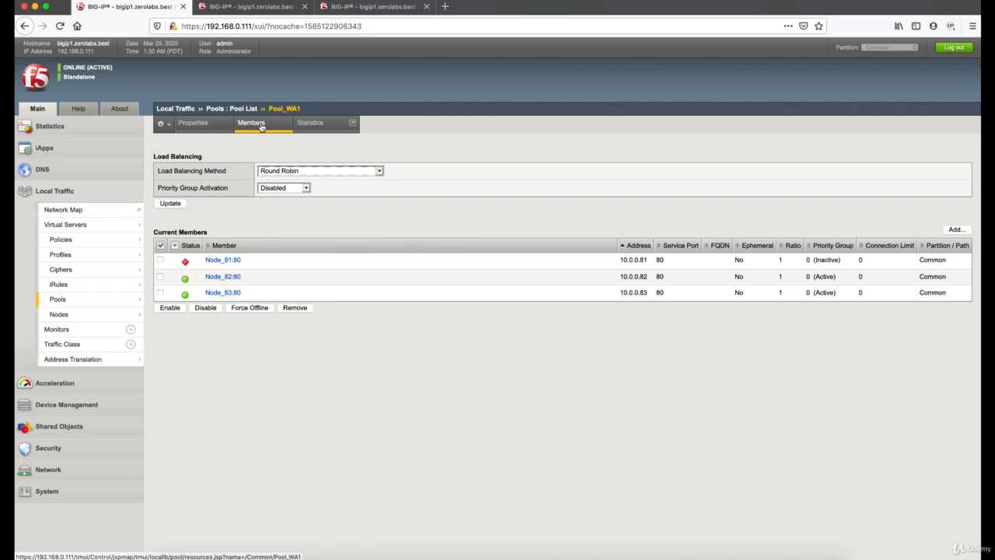
Step: Check the overall status of Pool_WA1 in the pool list and VS_WA1 in the virtual server list
{"action": "left_click", "coordinate": [249, 109]}
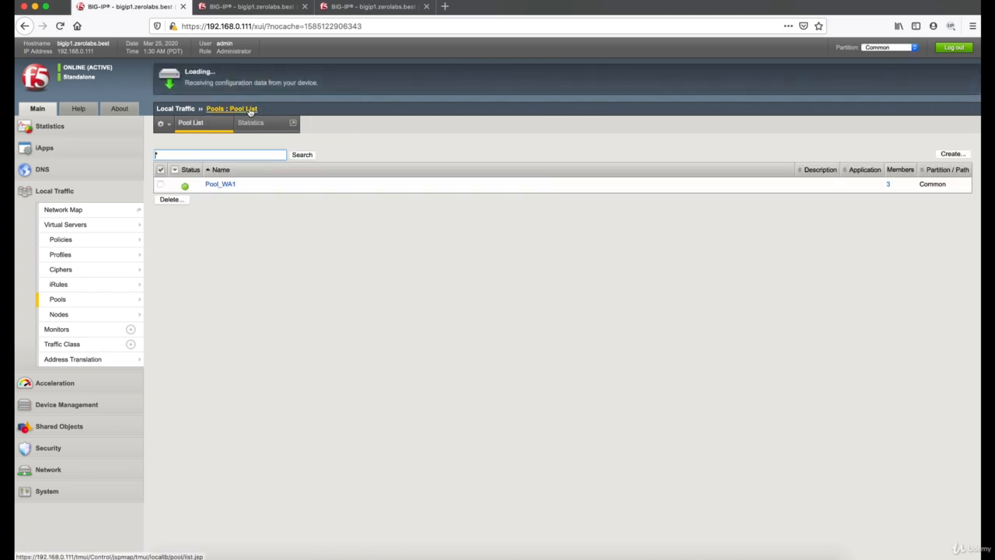
{"action": "mouse_move", "coordinate": [77, 225]}
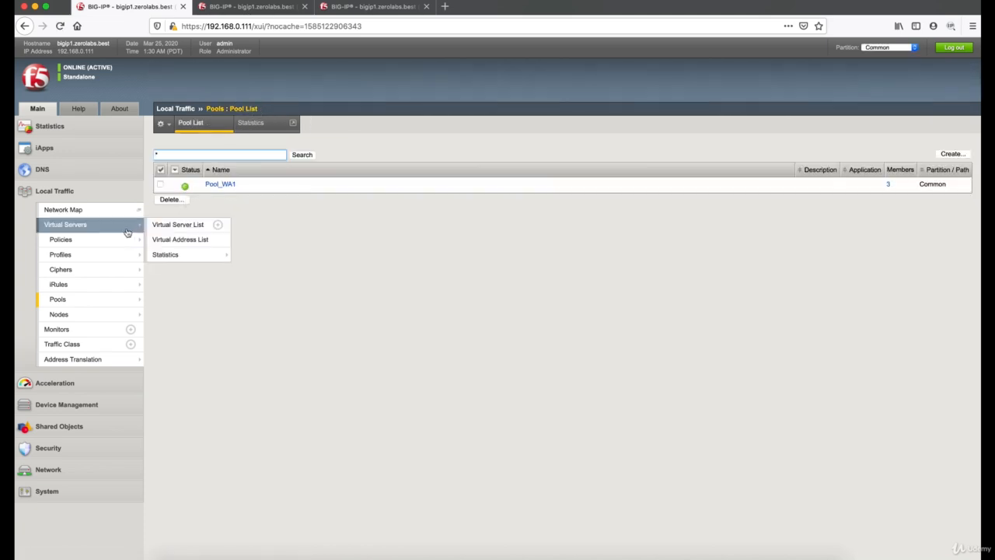
{"action": "left_click", "coordinate": [183, 224]}
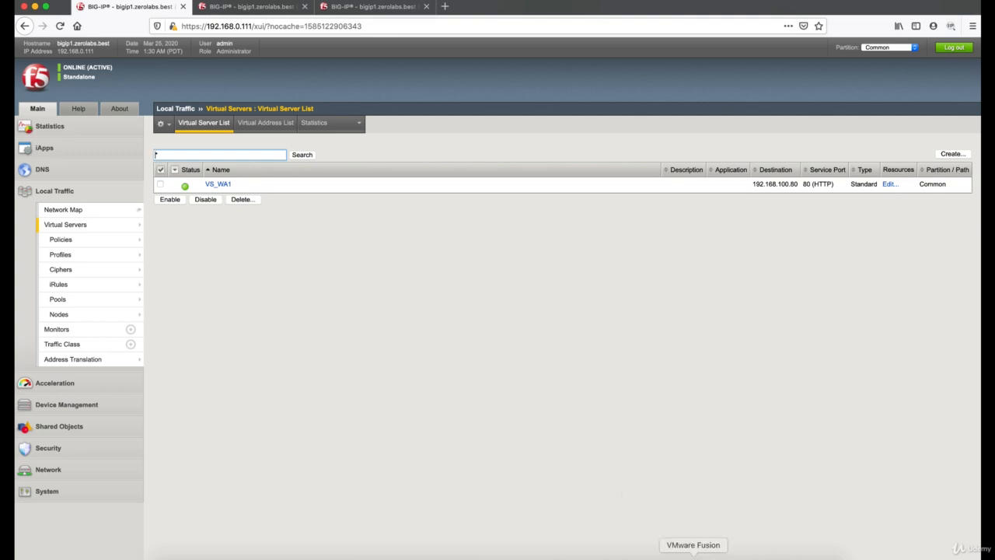
Step: Switch to VMware Fusion's Virtual Machine Library, open Windows Server 2 and disable its Ethernet0 adapter
{"action": "right_click", "coordinate": [694, 553]}
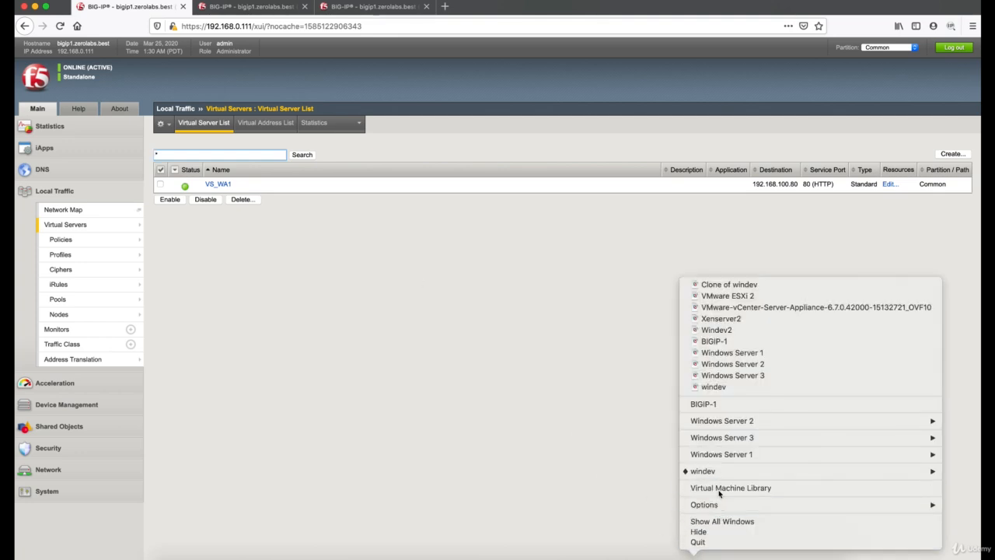
{"action": "left_click", "coordinate": [779, 488]}
{"action": "left_click", "coordinate": [87, 183]}
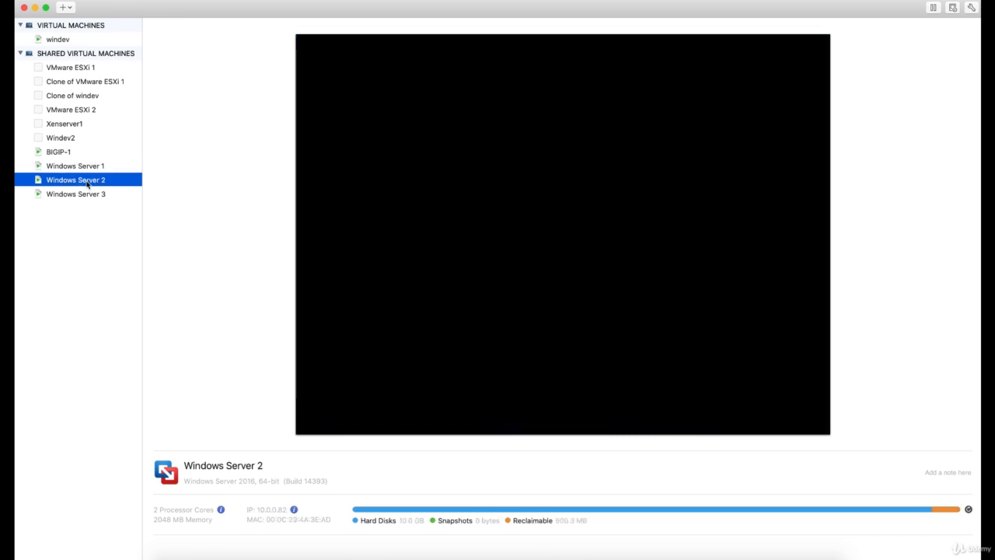
{"action": "double_click", "coordinate": [51, 181]}
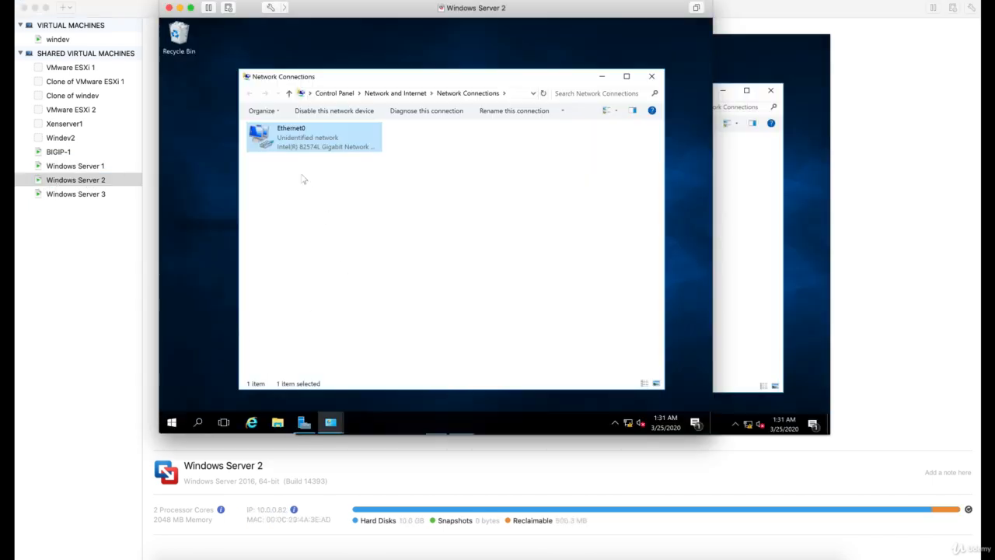
{"action": "right_click", "coordinate": [278, 142]}
{"action": "left_click", "coordinate": [292, 155]}
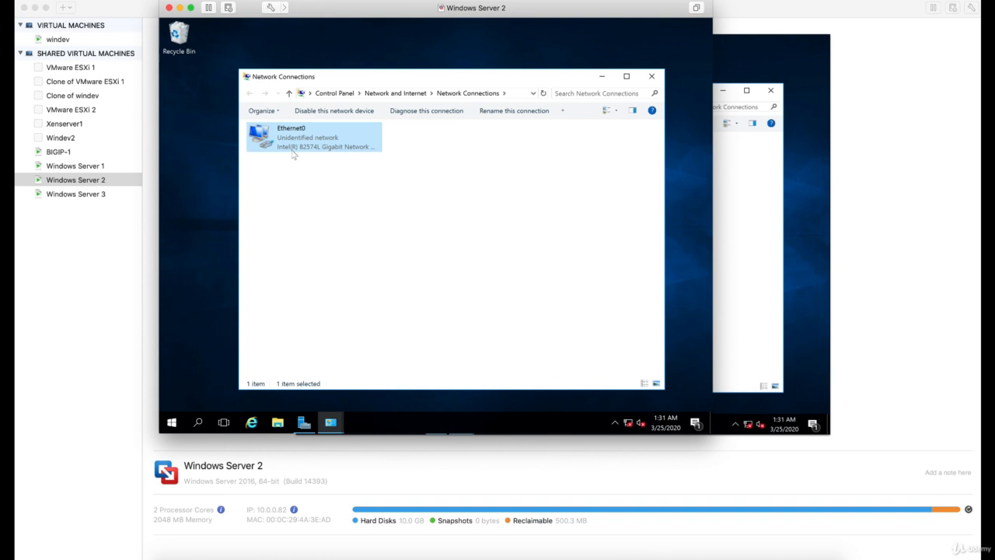
Step: Open the Windows Server 3 virtual machine and disable its Ethernet0 adapter
{"action": "double_click", "coordinate": [97, 196]}
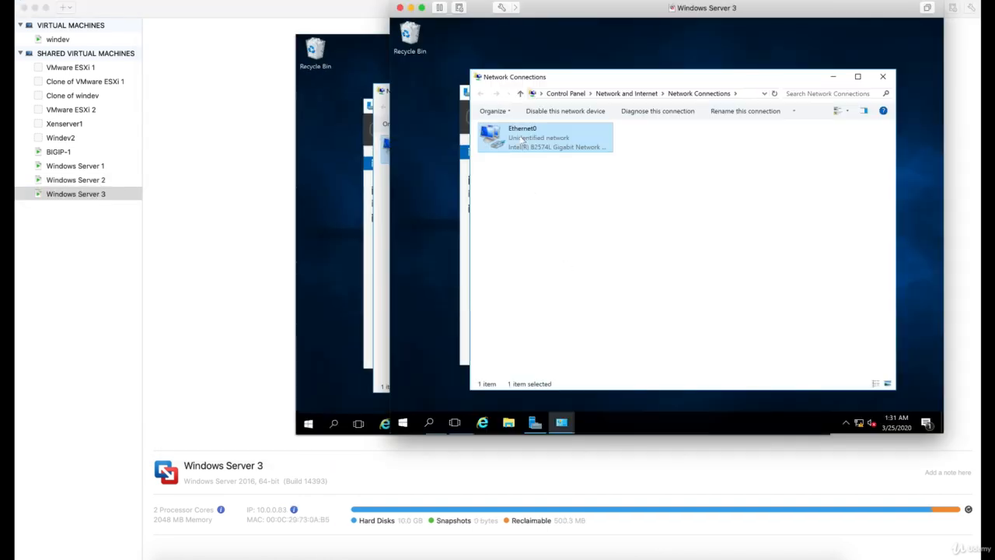
{"action": "right_click", "coordinate": [520, 138]}
{"action": "left_click", "coordinate": [547, 143]}
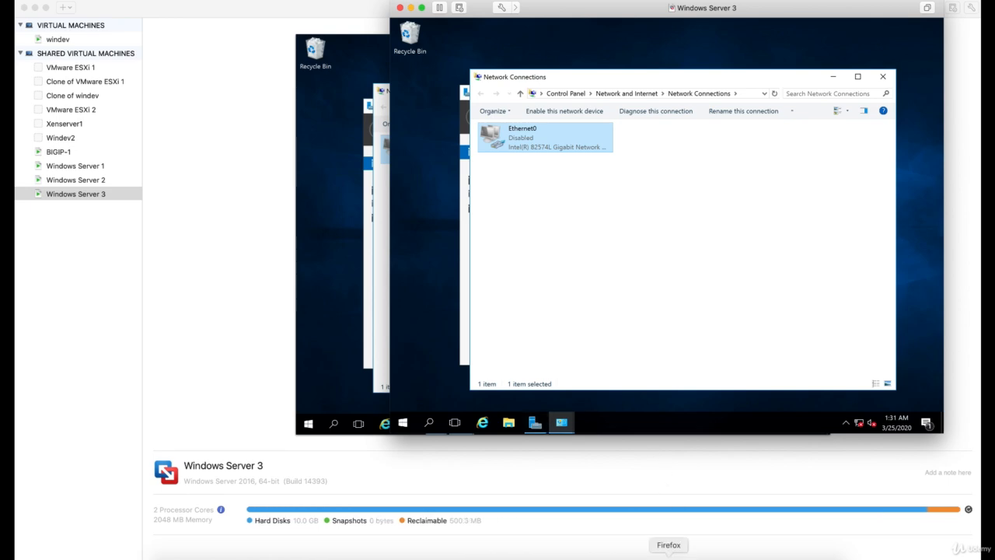
Step: Switch to Firefox, open the members of Pool_WA1 and keep refreshing the list to check the status of all three nodes
{"action": "left_click", "coordinate": [668, 556]}
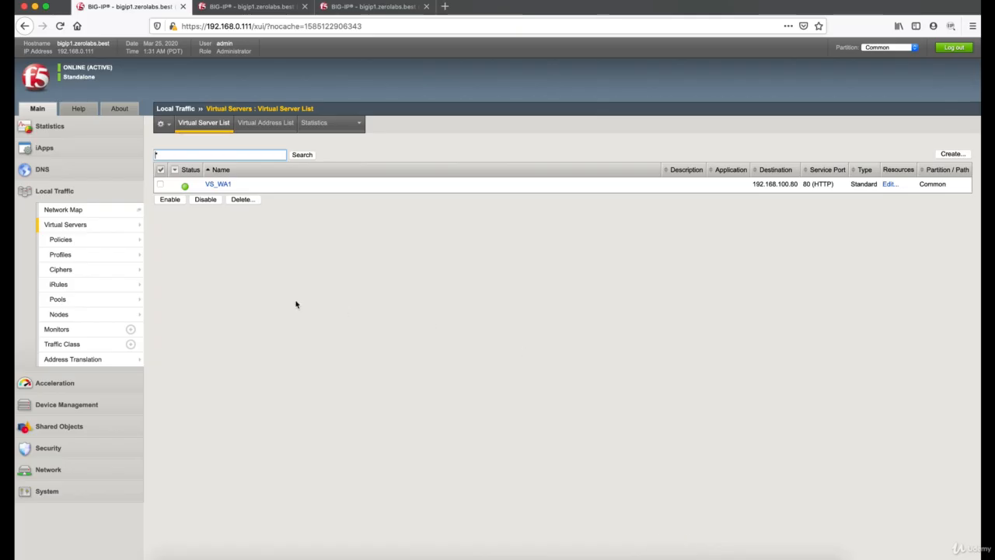
{"action": "left_click", "coordinate": [160, 298]}
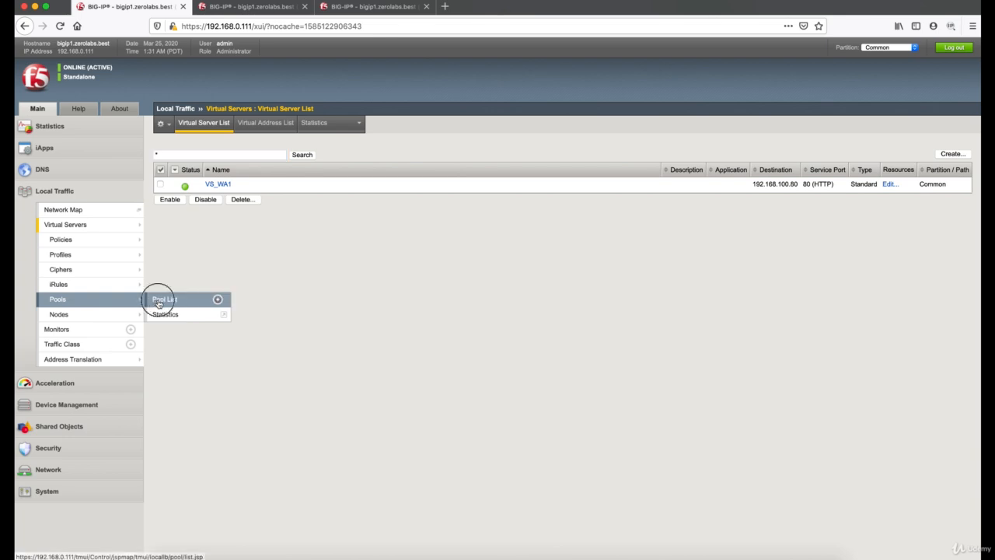
{"action": "left_click", "coordinate": [221, 184]}
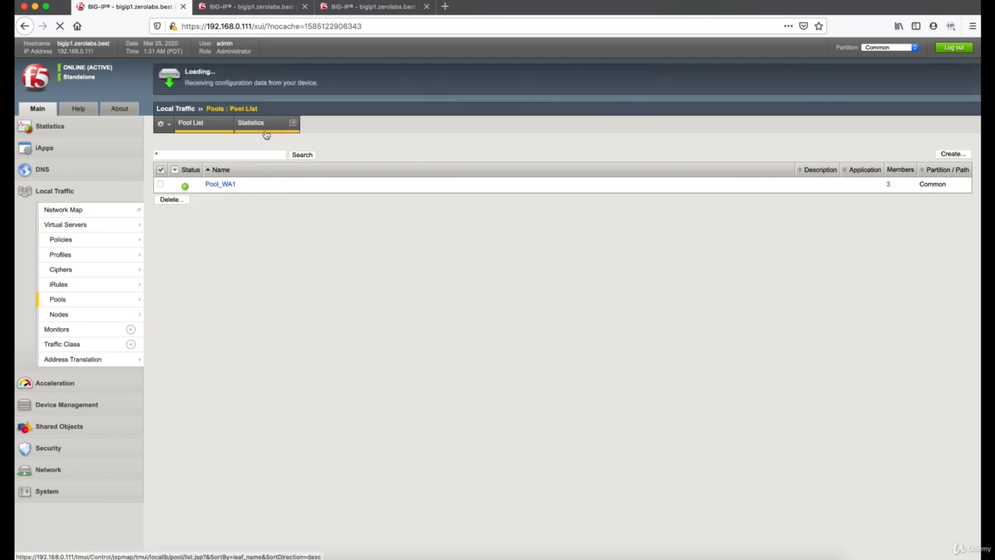
{"action": "left_click", "coordinate": [252, 124]}
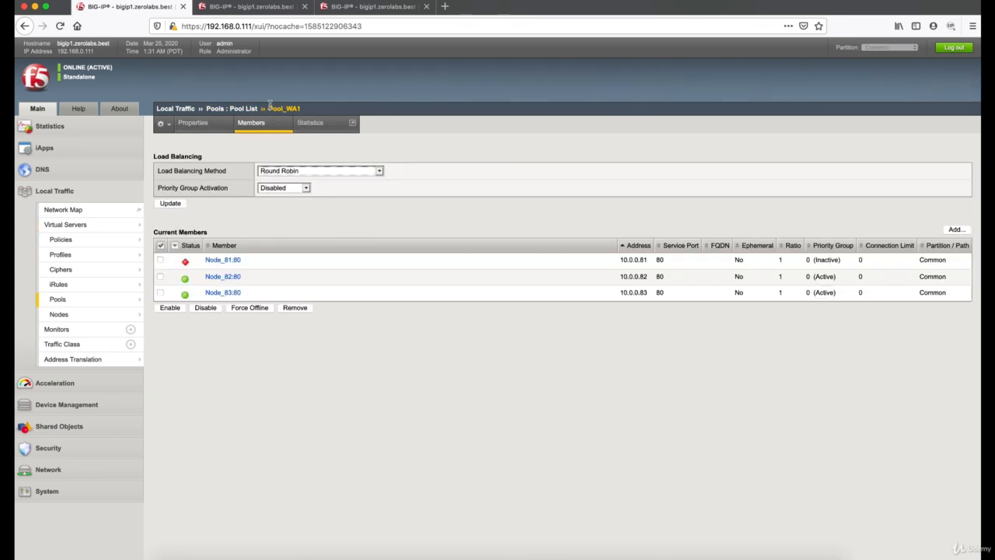
{"action": "left_click", "coordinate": [261, 129]}
{"action": "left_click", "coordinate": [261, 128]}
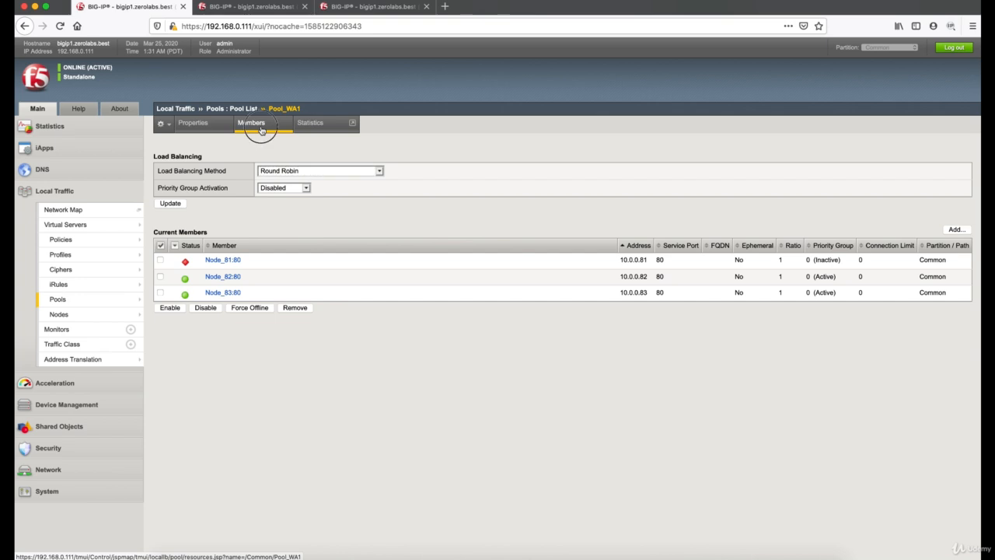
{"action": "left_click", "coordinate": [261, 128]}
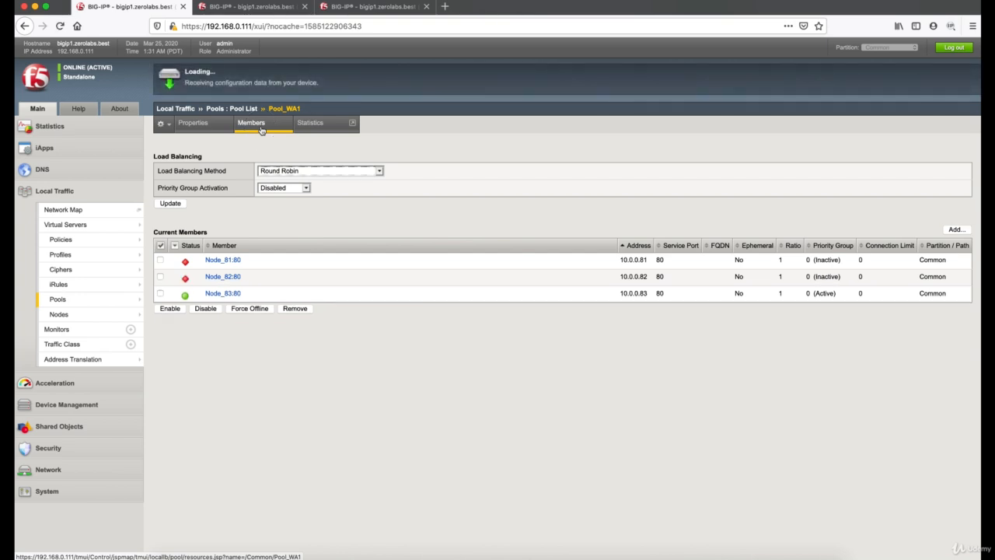
{"action": "left_click", "coordinate": [261, 128]}
{"action": "left_click", "coordinate": [262, 129]}
{"action": "left_click", "coordinate": [261, 128]}
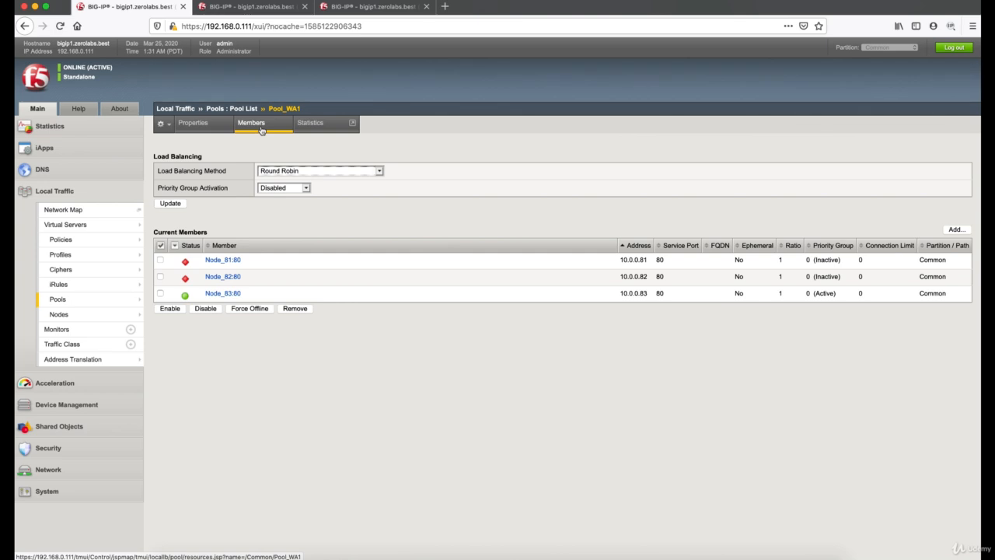
{"action": "left_click", "coordinate": [261, 128]}
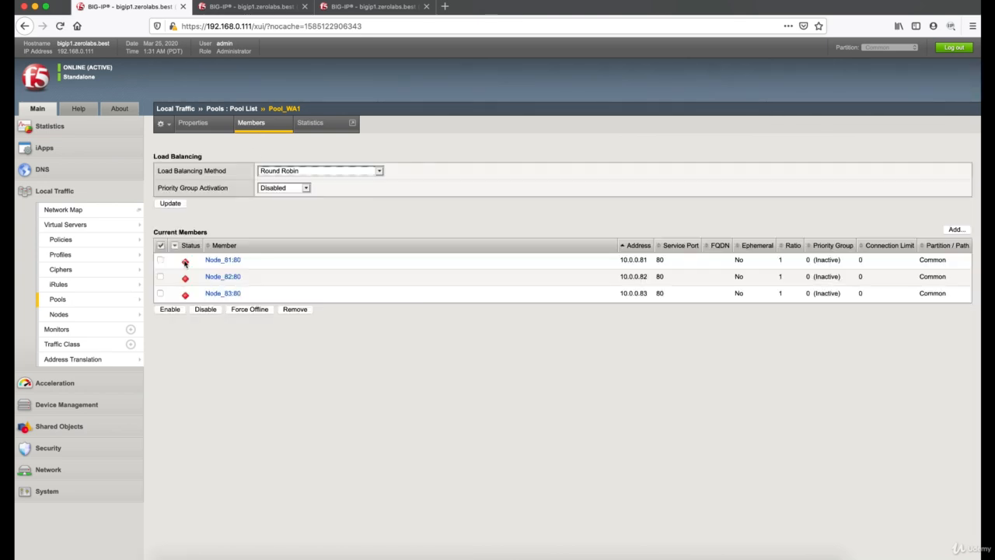
Step: Check the status of Pool_WA1 in the pool list and VS_WA1 in the virtual server list with all servers disconnected
{"action": "mouse_move", "coordinate": [122, 299]}
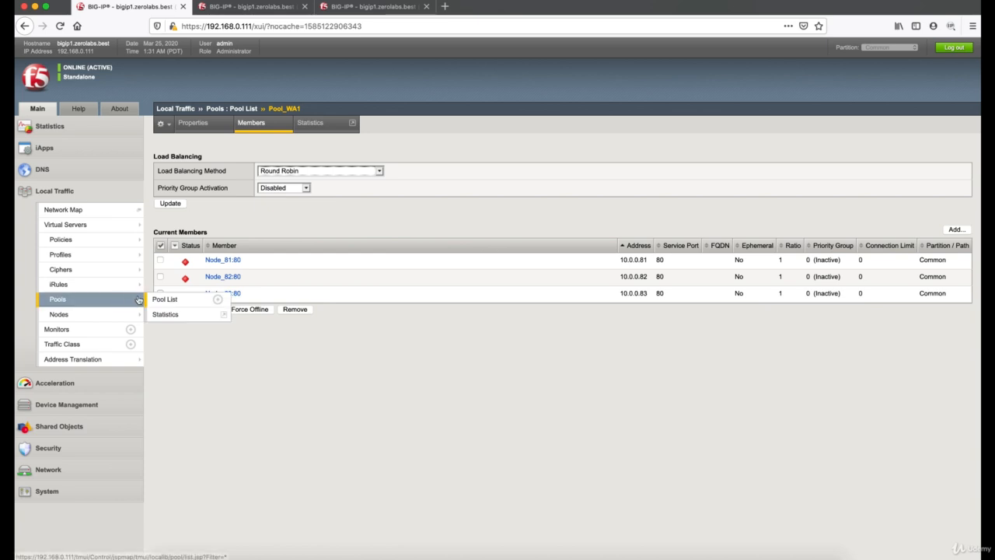
{"action": "left_click", "coordinate": [156, 301]}
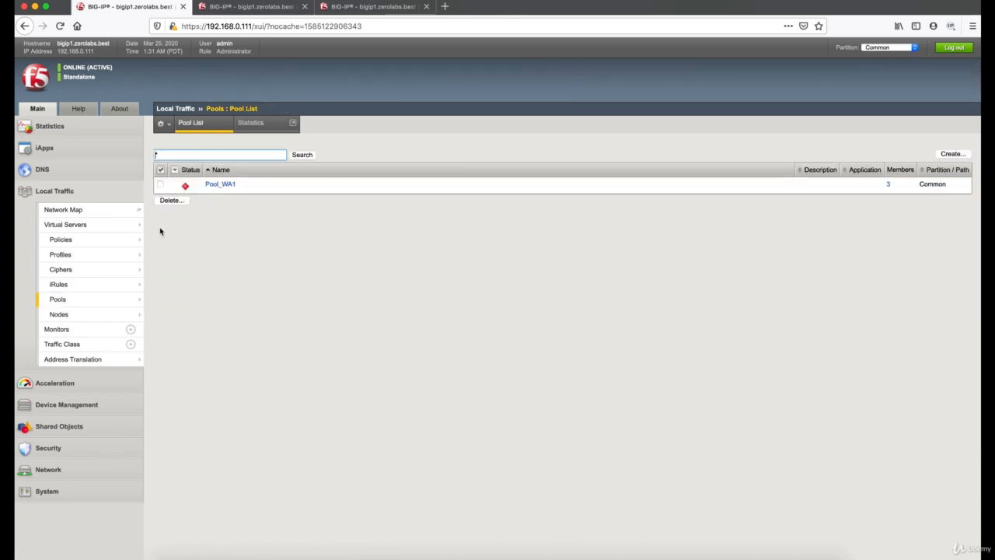
{"action": "mouse_move", "coordinate": [134, 227]}
{"action": "left_click", "coordinate": [206, 225]}
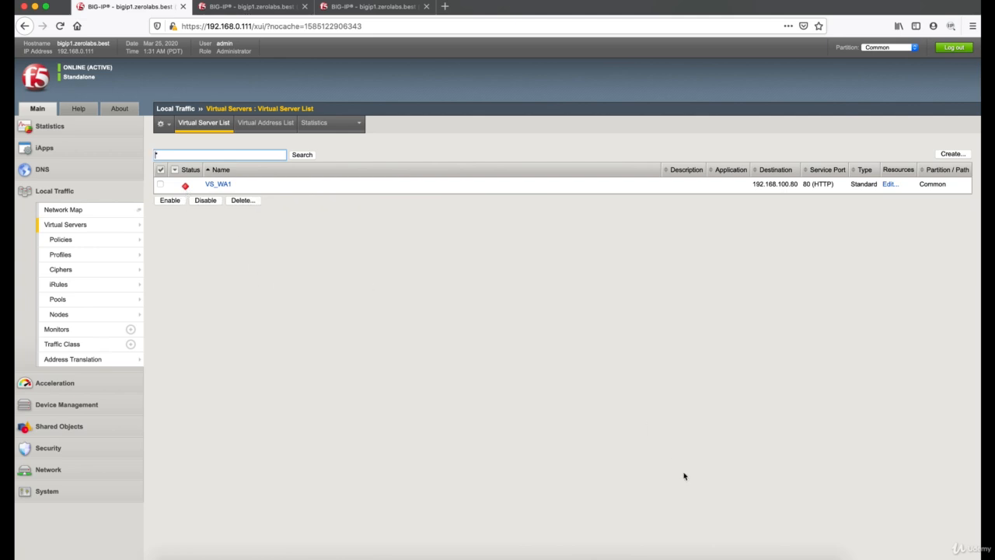
Step: Switch to VMware Fusion and re-enable the Ethernet0 adapter on Windows Server 3, Windows Server 2 and Windows Server 1
{"action": "left_click", "coordinate": [694, 552]}
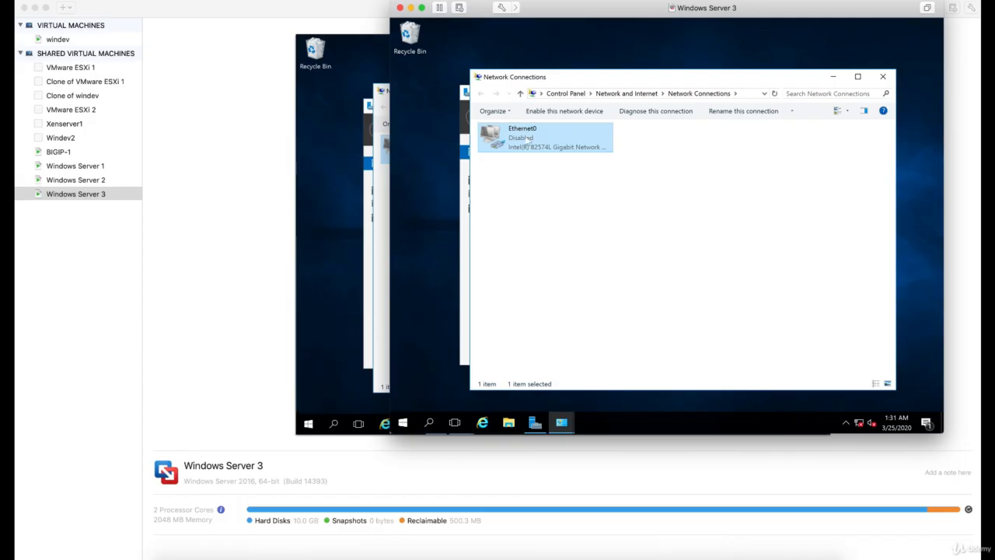
{"action": "right_click", "coordinate": [534, 143]}
{"action": "left_click", "coordinate": [536, 144]}
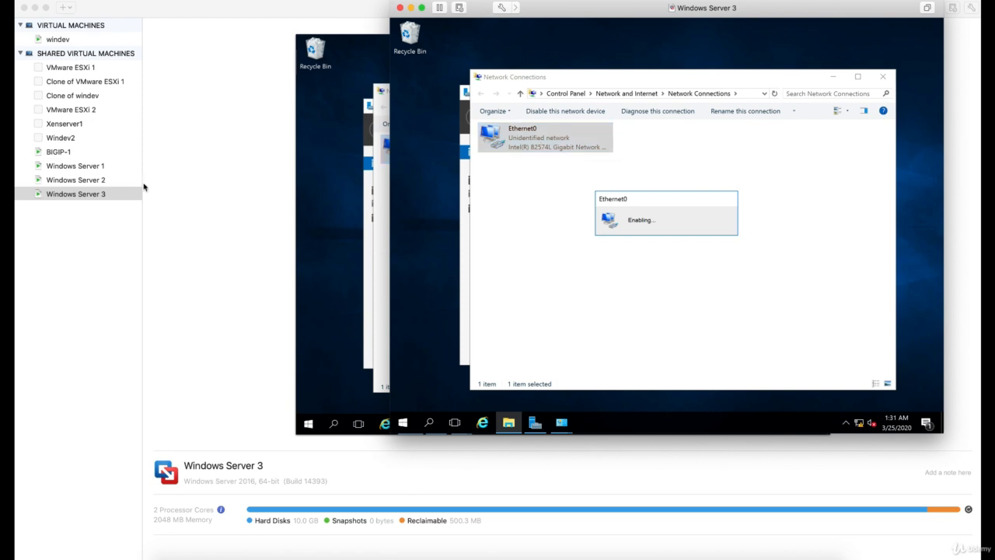
{"action": "left_click", "coordinate": [107, 182]}
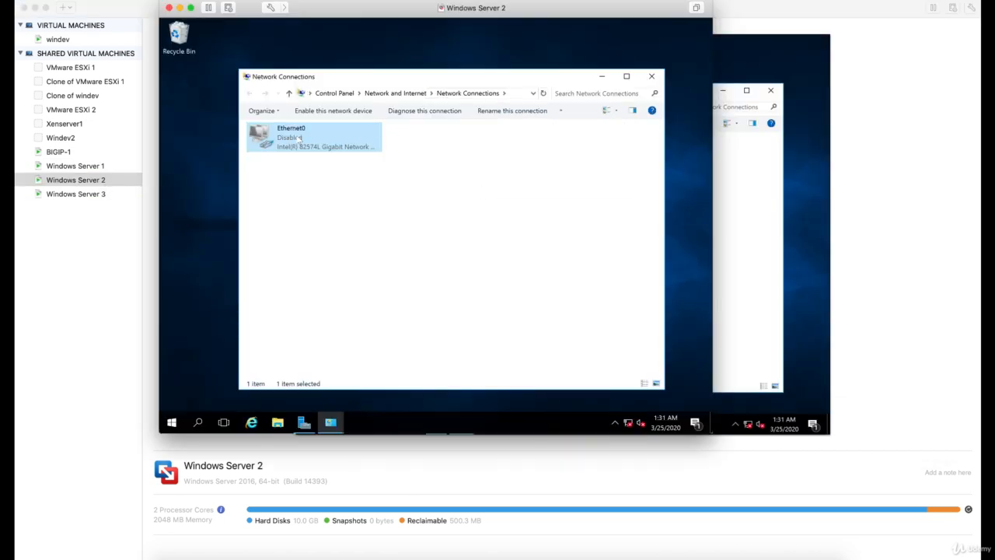
{"action": "right_click", "coordinate": [299, 137]}
{"action": "left_click", "coordinate": [310, 143]}
{"action": "left_click", "coordinate": [99, 167]}
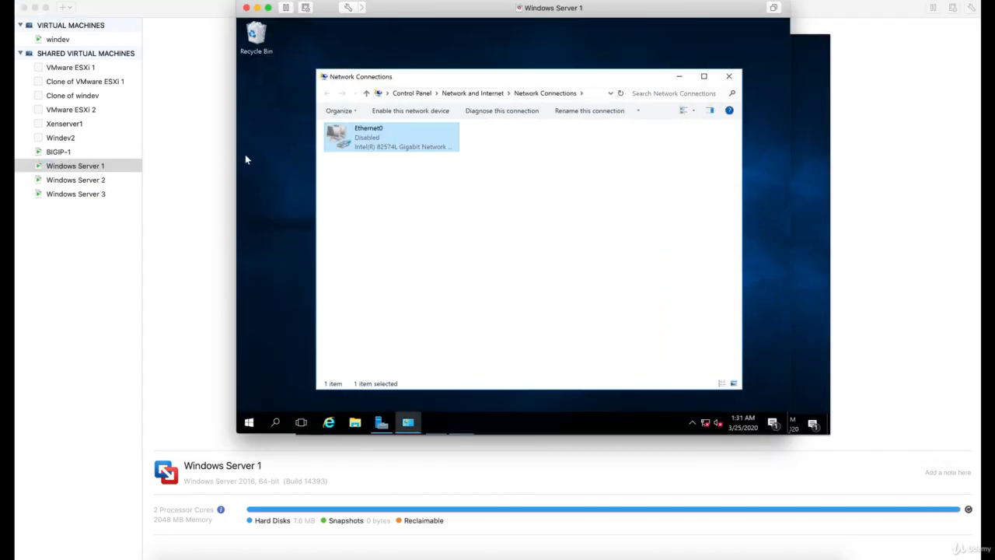
{"action": "right_click", "coordinate": [357, 140]}
{"action": "left_click", "coordinate": [385, 146]}
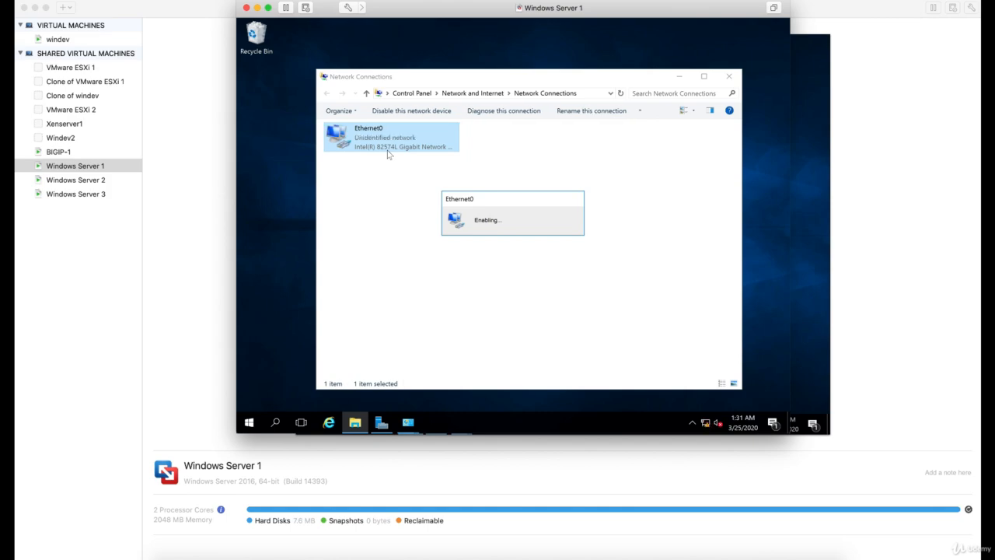
Step: Switch to Firefox and recheck the status of VS_WA1 and the Pool_WA1 members after reconnecting the servers
{"action": "left_click", "coordinate": [668, 553]}
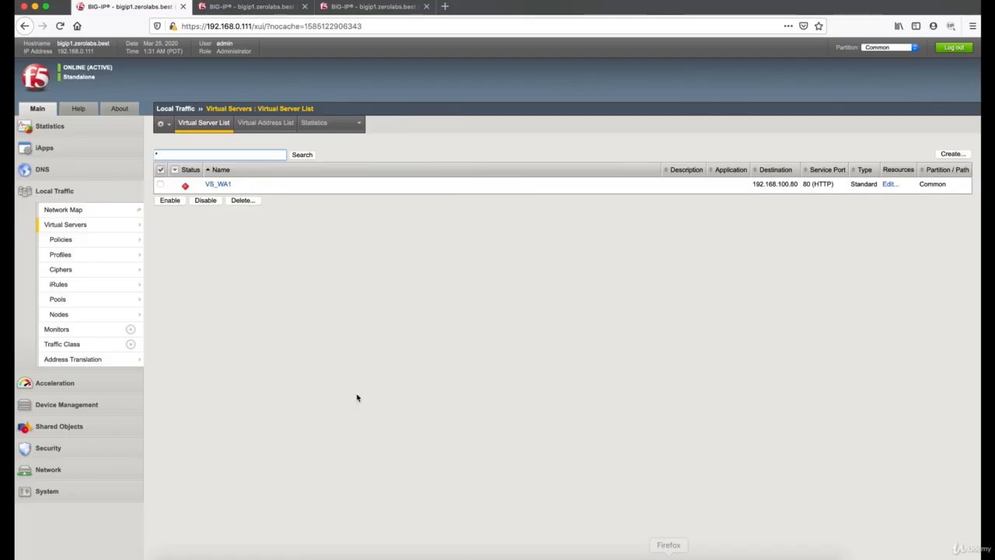
{"action": "left_click", "coordinate": [209, 125]}
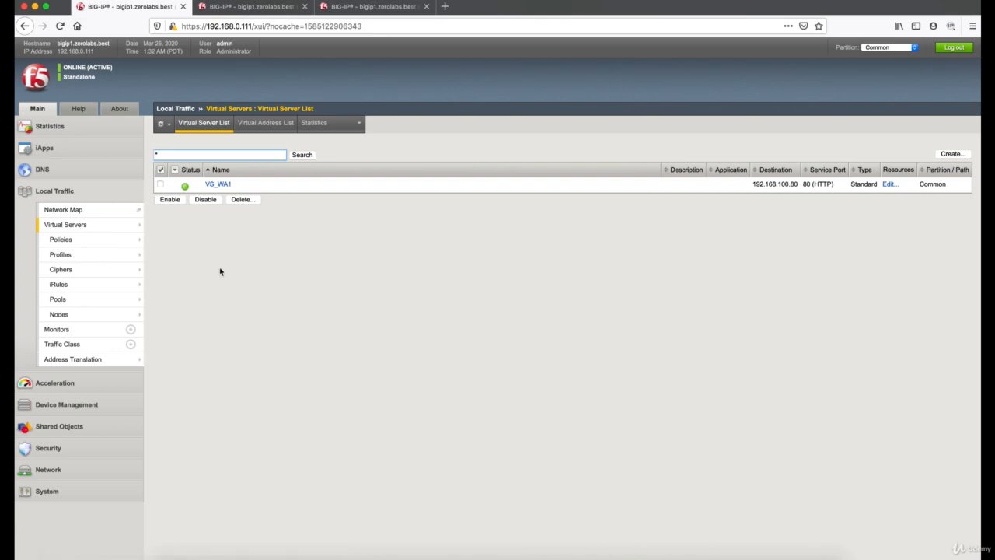
{"action": "mouse_move", "coordinate": [132, 303]}
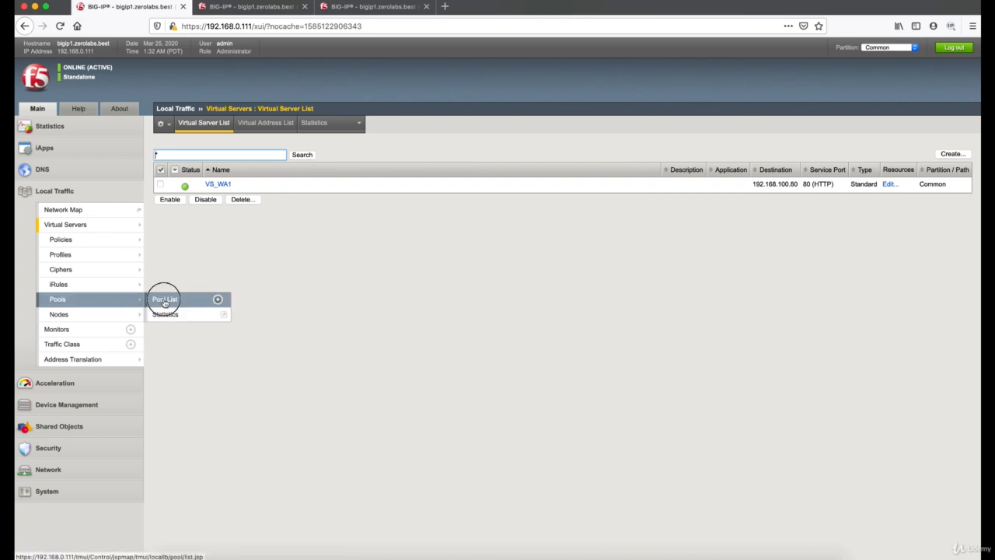
{"action": "left_click", "coordinate": [164, 296]}
{"action": "left_click", "coordinate": [226, 186]}
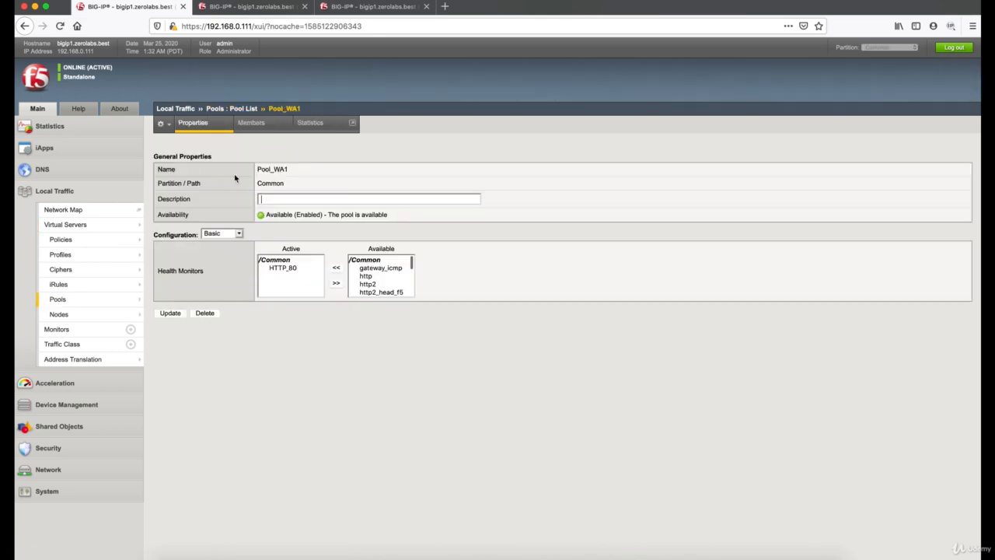
{"action": "left_click", "coordinate": [262, 126]}
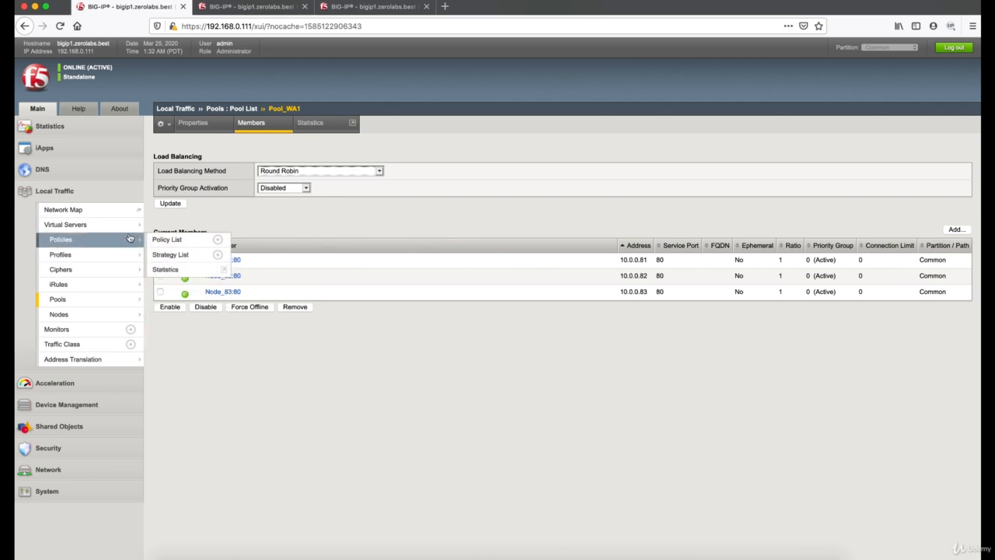
{"action": "mouse_move", "coordinate": [136, 224]}
{"action": "left_click", "coordinate": [169, 226]}
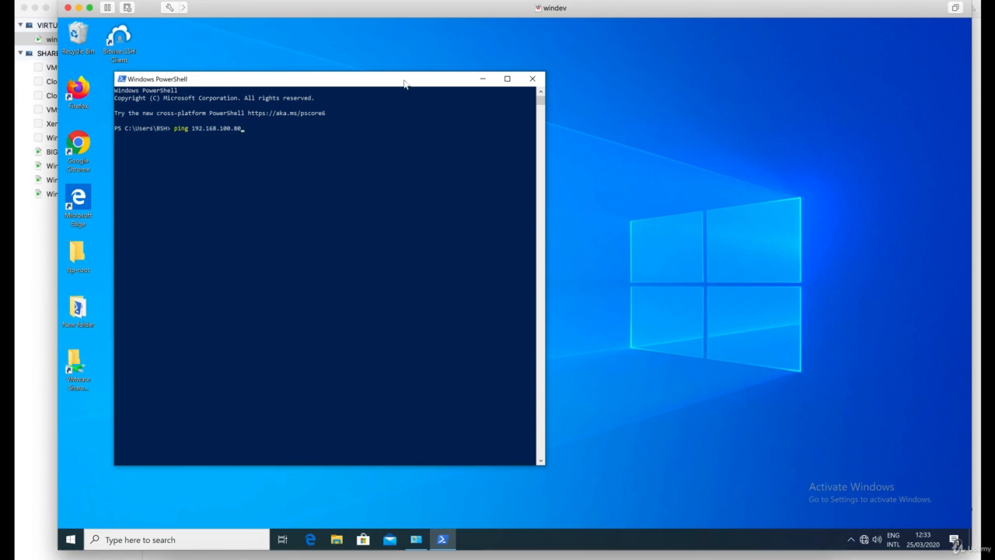
{"action": "key", "text": "Return"}
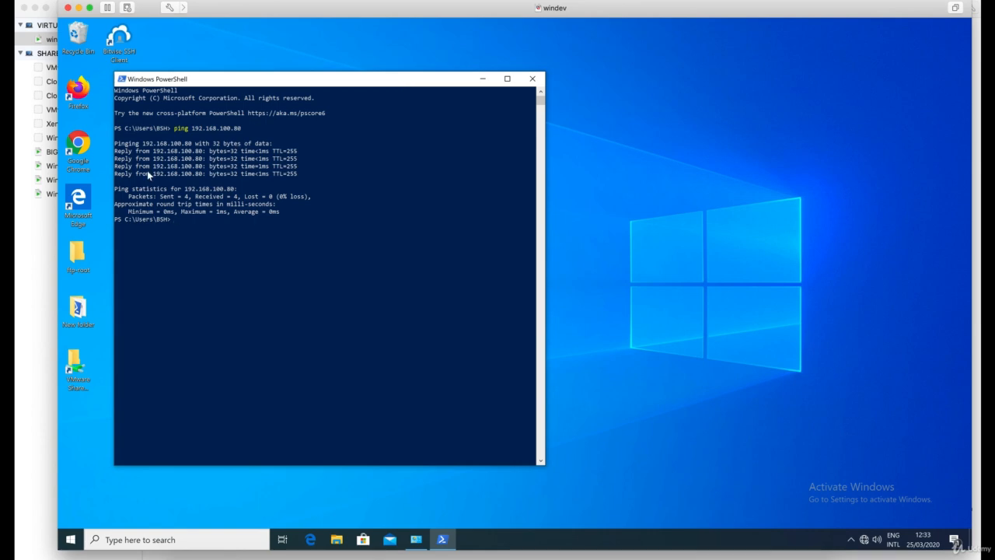
{"action": "left_click", "coordinate": [88, 199]}
{"action": "double_click", "coordinate": [88, 200]}
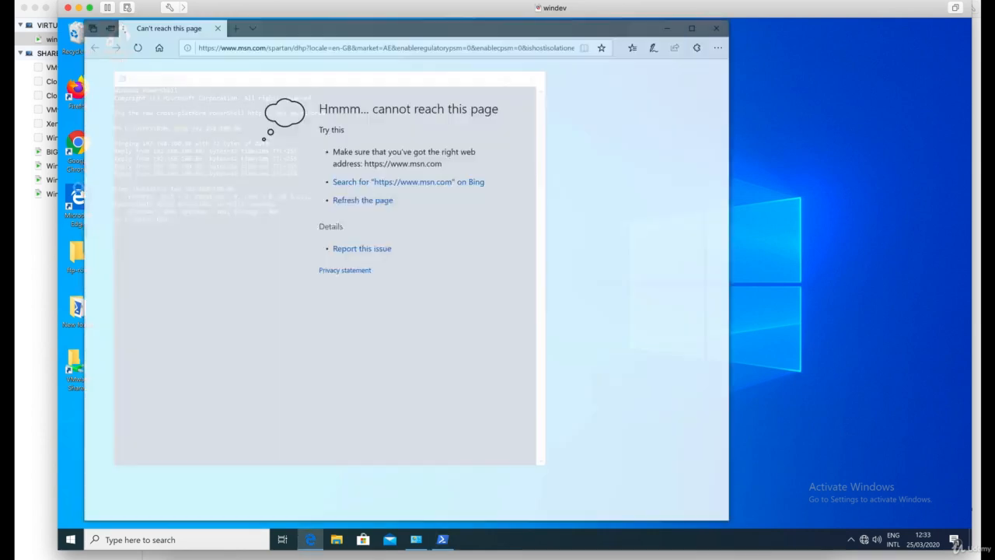
{"action": "left_click", "coordinate": [296, 46]}
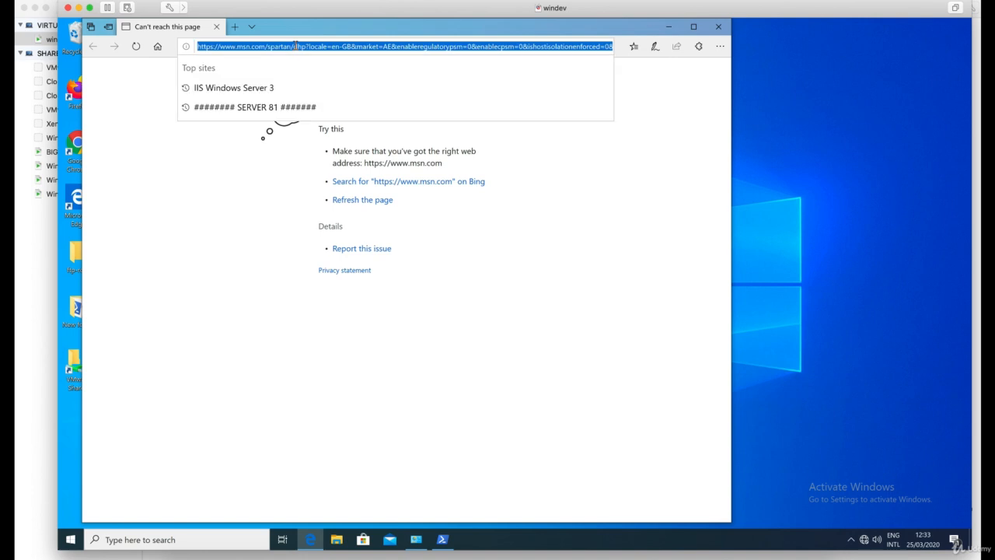
{"action": "type", "text": "192"}
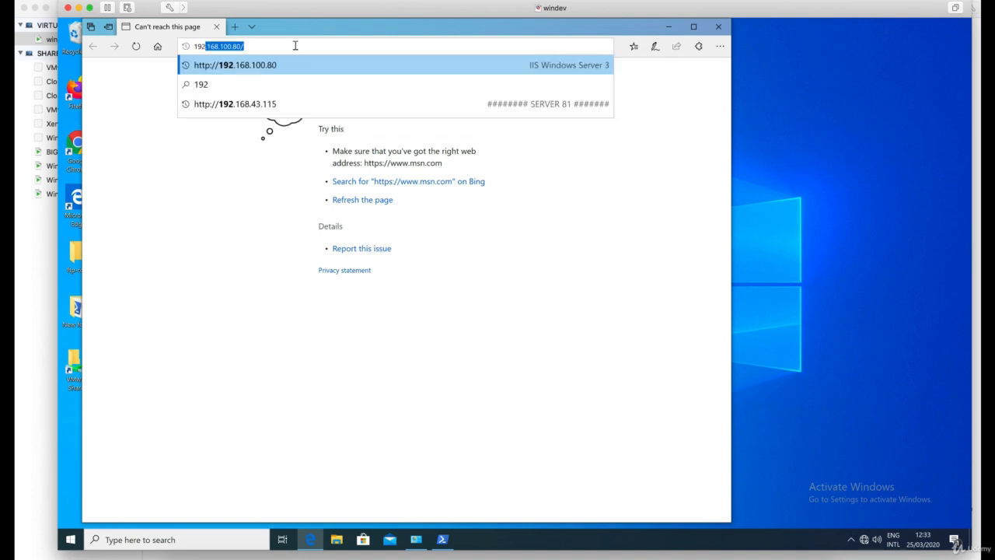
{"action": "key", "text": "Return"}
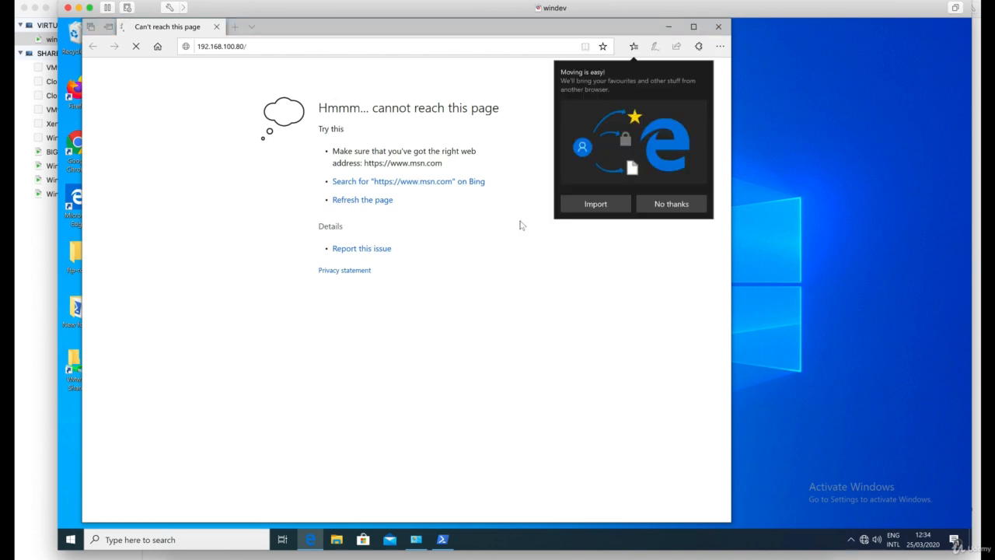
{"action": "left_click", "coordinate": [662, 207]}
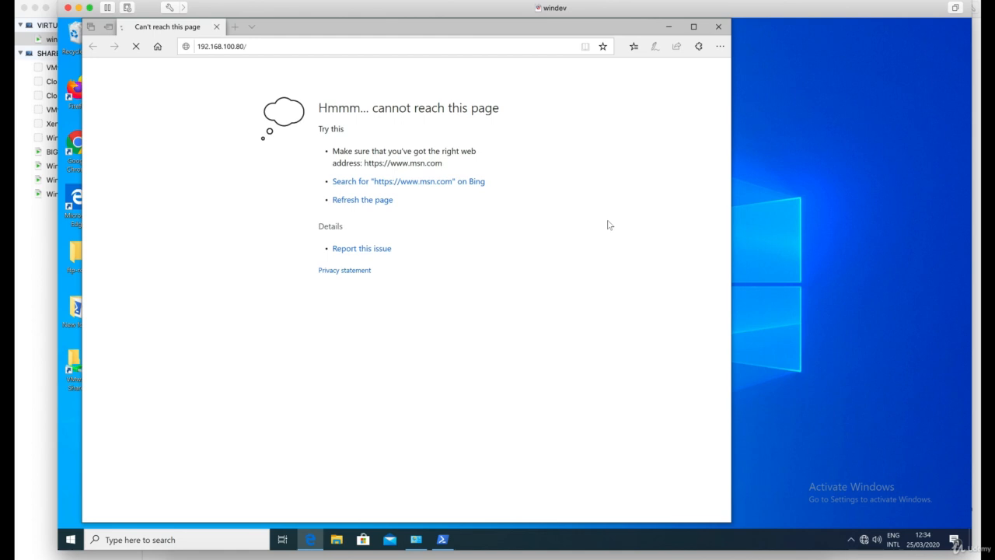
Step: Compare the PowerShell ping output with the Edge page for 192.168.100.80, and return to the Virtual Machine Library
{"action": "left_click", "coordinate": [443, 539]}
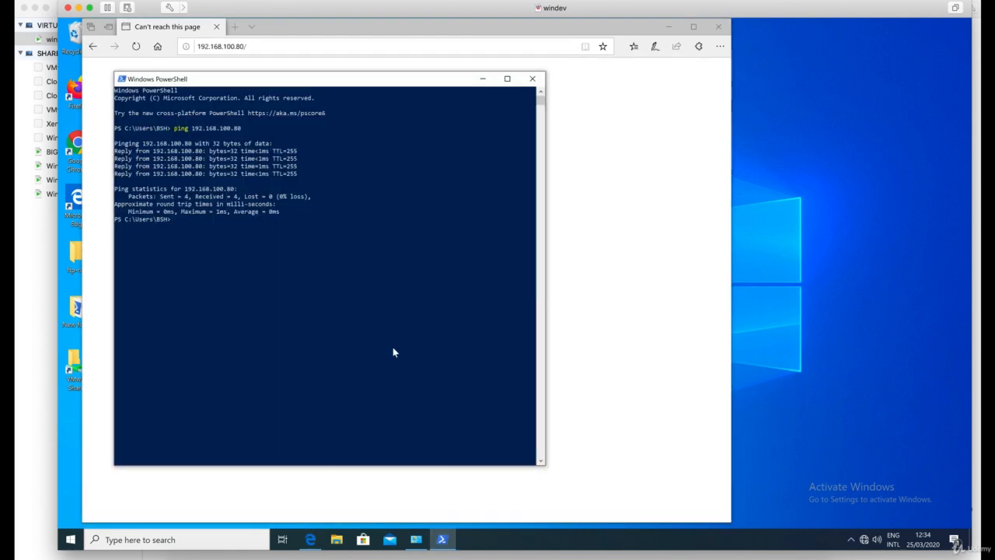
{"action": "left_click", "coordinate": [661, 255]}
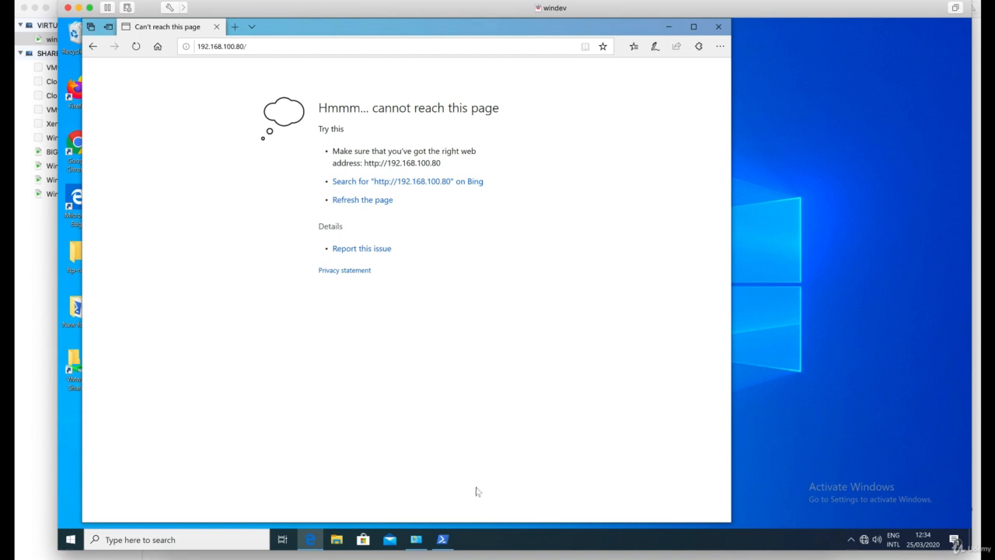
{"action": "left_click", "coordinate": [449, 540]}
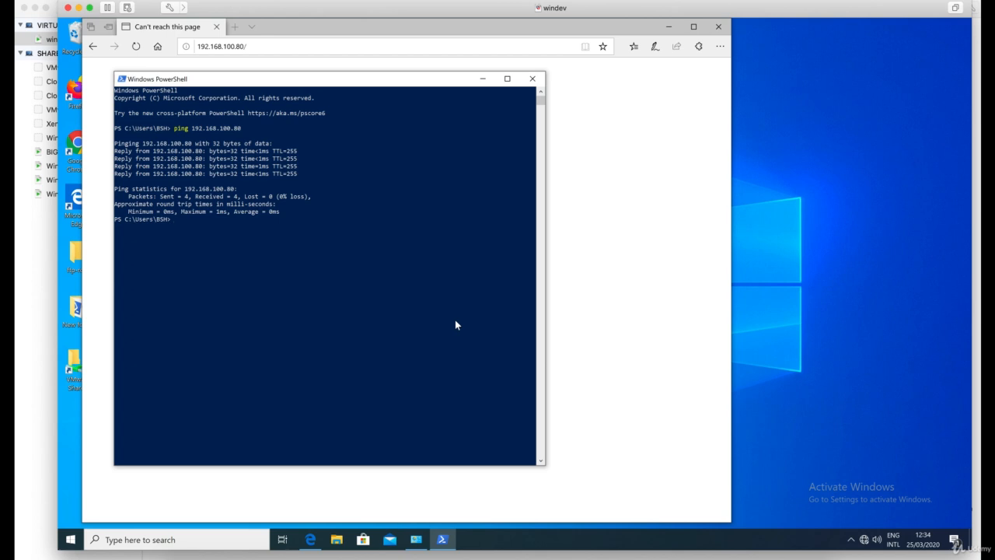
{"action": "left_click", "coordinate": [633, 223]}
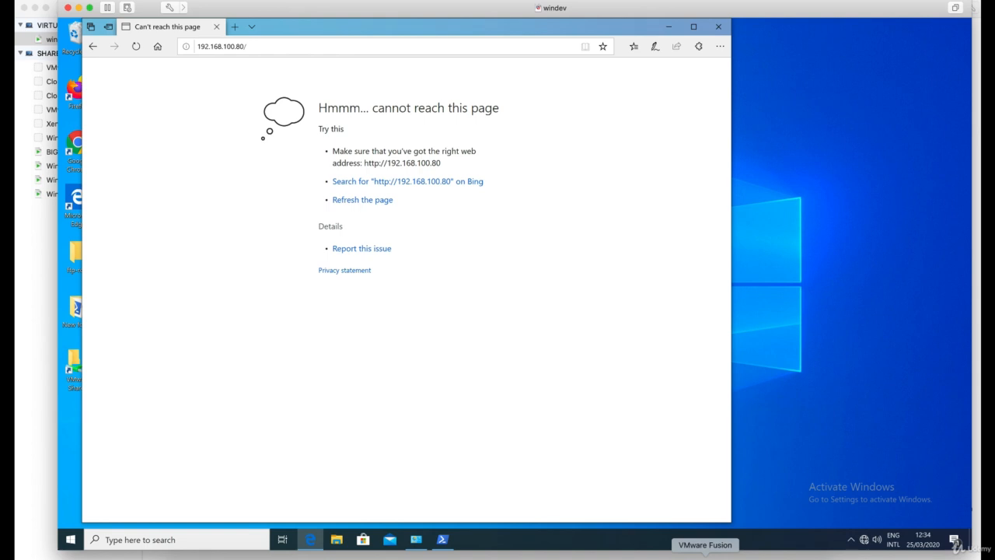
{"action": "left_click", "coordinate": [44, 315]}
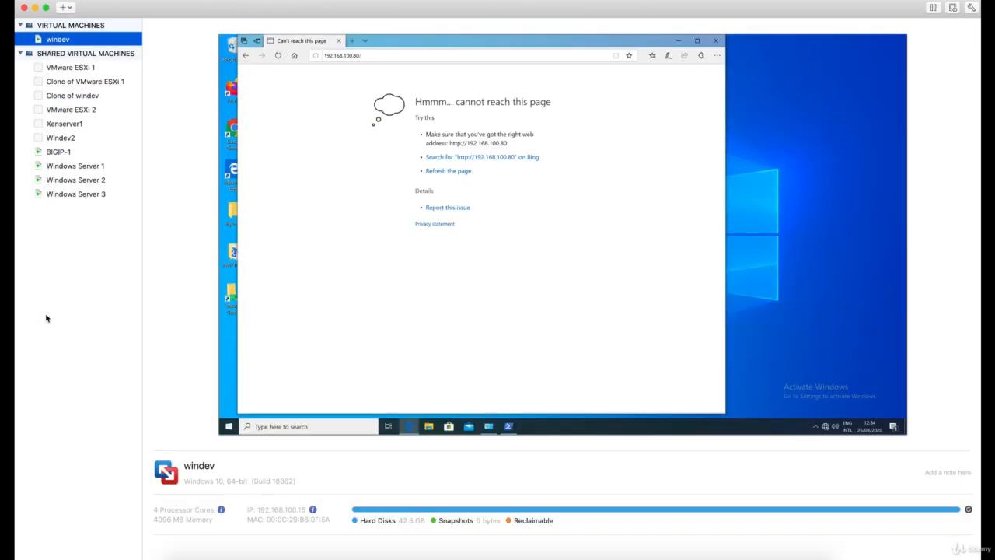
Step: Open the Windows Server 1 virtual machine and load 10.0.0.81 in Internet Explorer to check its local web page
{"action": "double_click", "coordinate": [100, 170]}
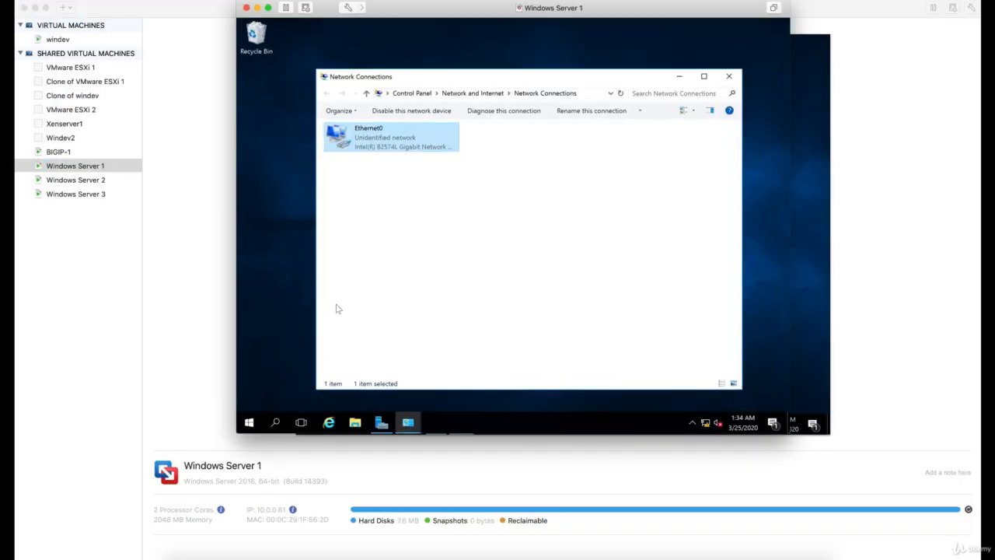
{"action": "right_click", "coordinate": [329, 422]}
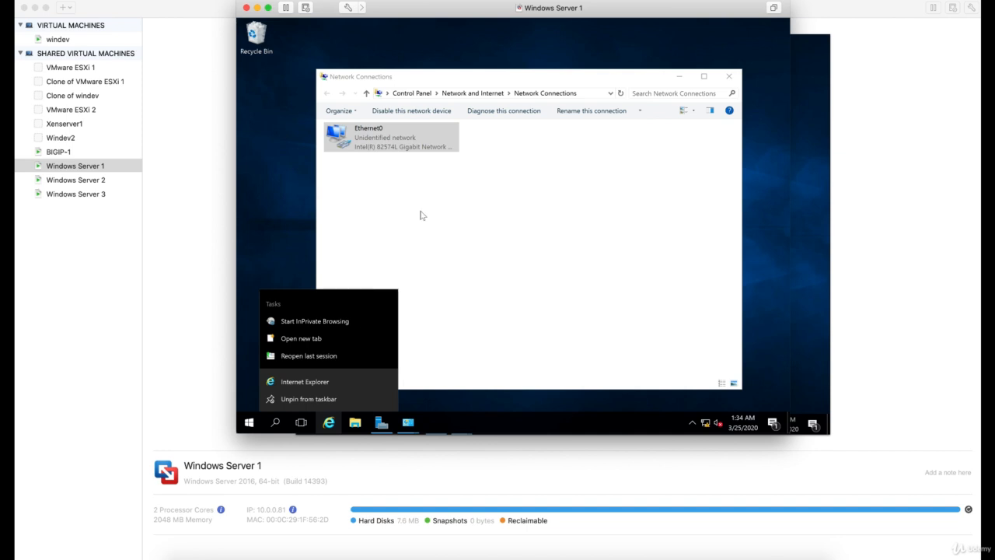
{"action": "left_click", "coordinate": [450, 258]}
{"action": "left_click", "coordinate": [329, 422]}
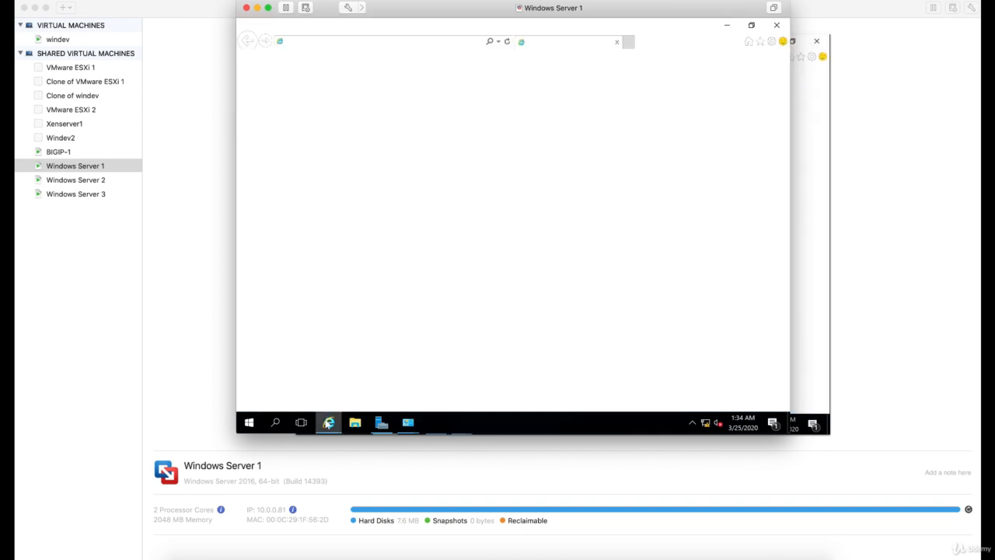
{"action": "left_click", "coordinate": [384, 42]}
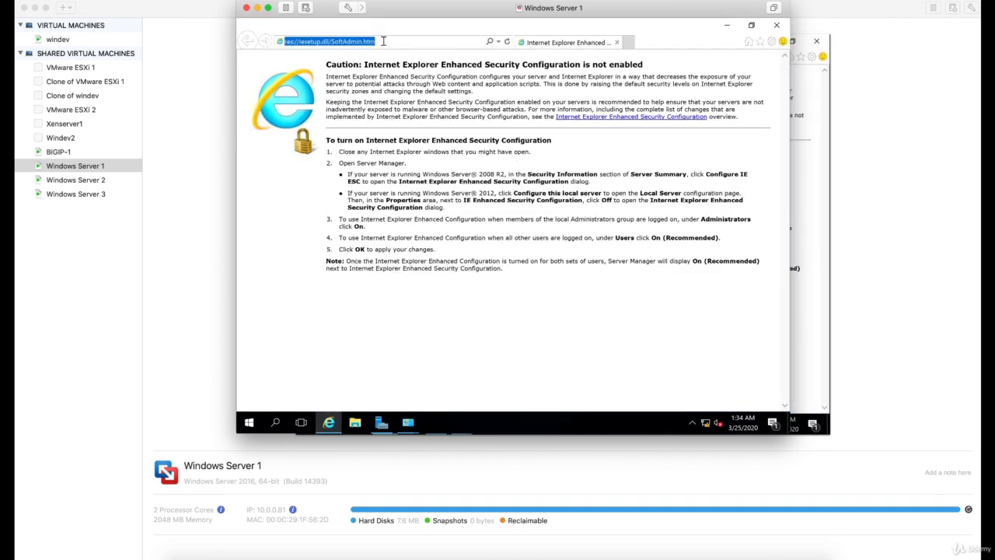
{"action": "type", "text": "10.0.0."}
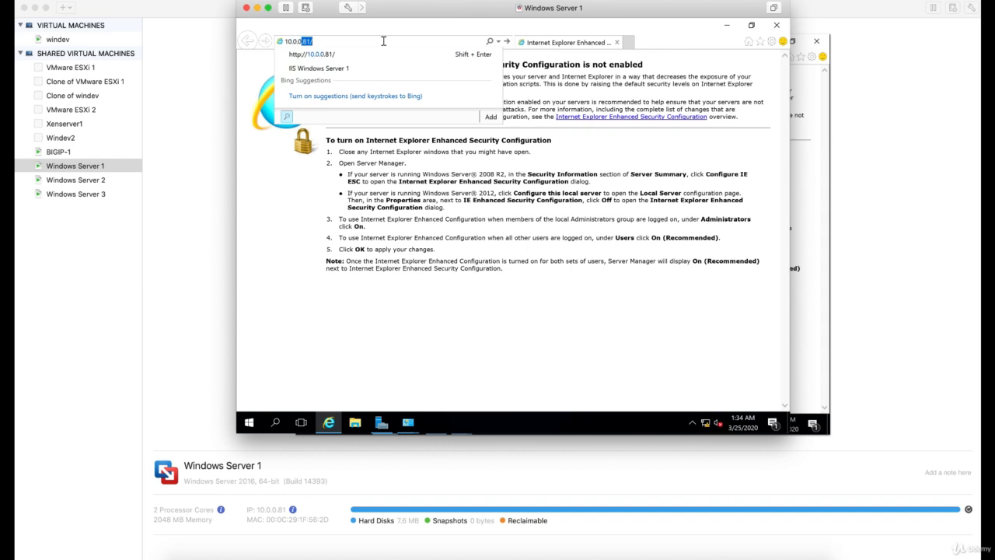
{"action": "type", "text": "81"}
{"action": "key", "text": "Return"}
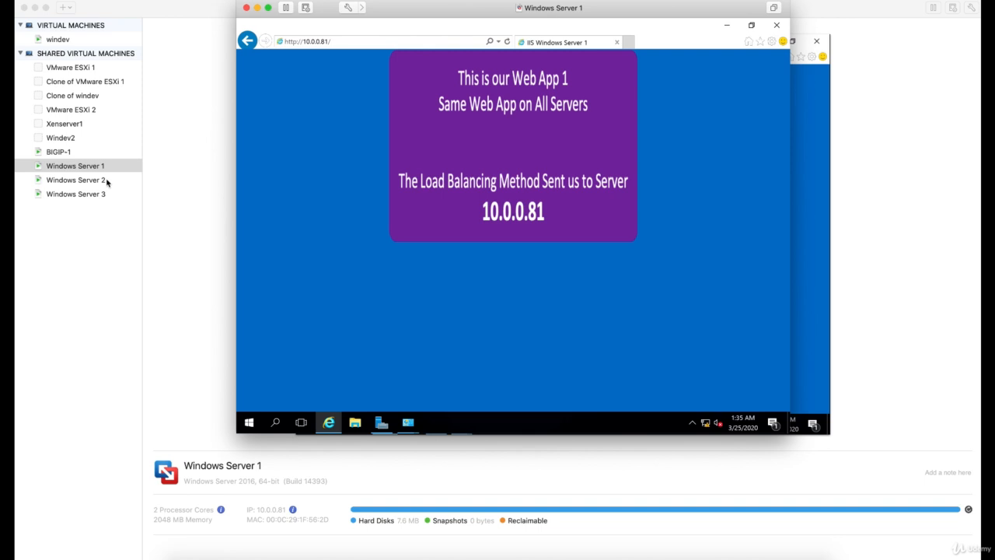
Step: Open Windows Server 2 and load 10.0.0.82 in Internet Explorer to check its local web page
{"action": "left_click", "coordinate": [76, 180]}
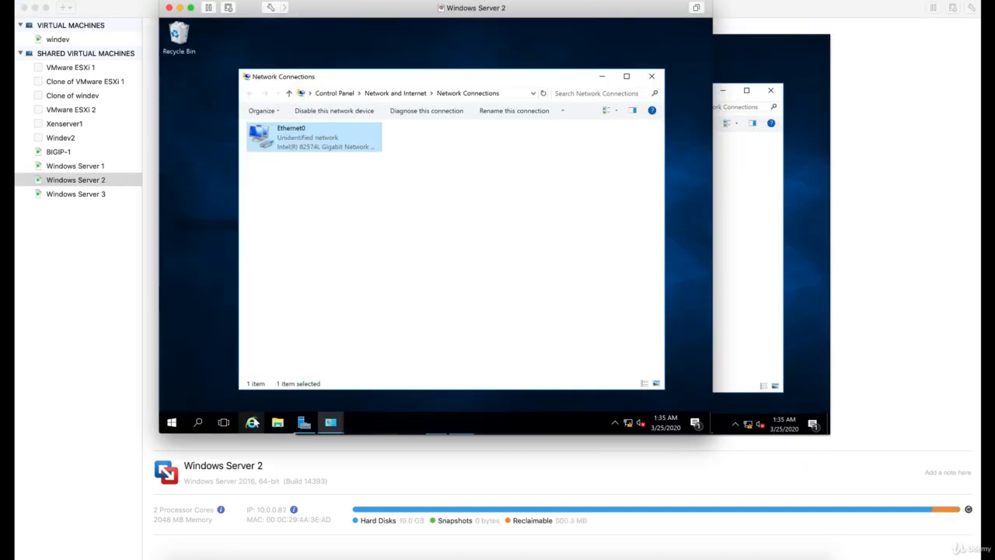
{"action": "left_click", "coordinate": [251, 422]}
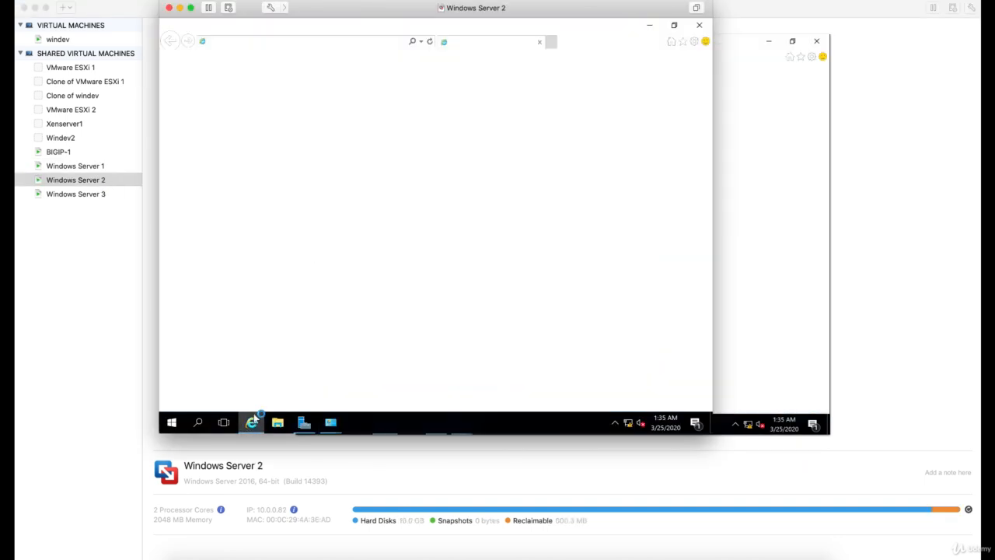
{"action": "left_click", "coordinate": [335, 39]}
{"action": "type", "text": "10.0.0.82"}
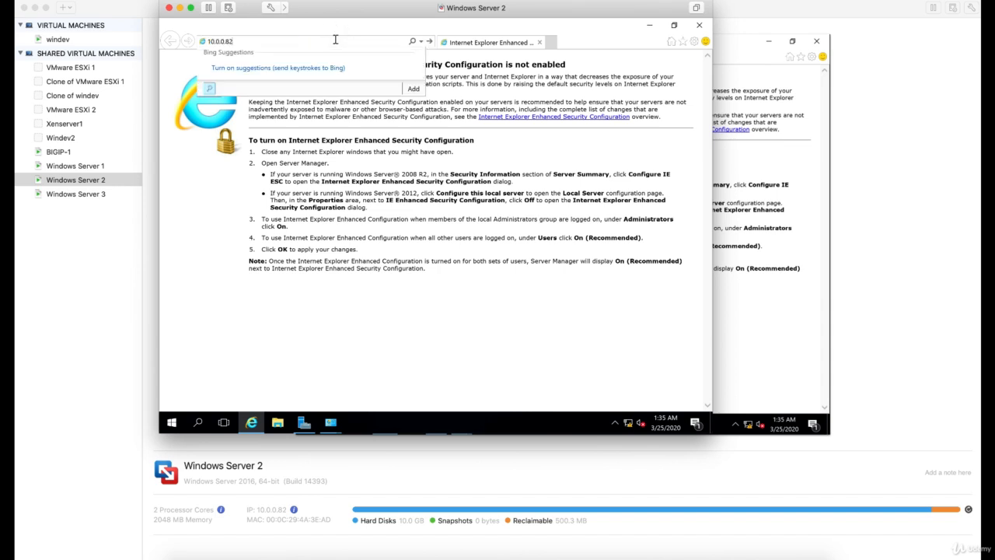
{"action": "key", "text": "Return"}
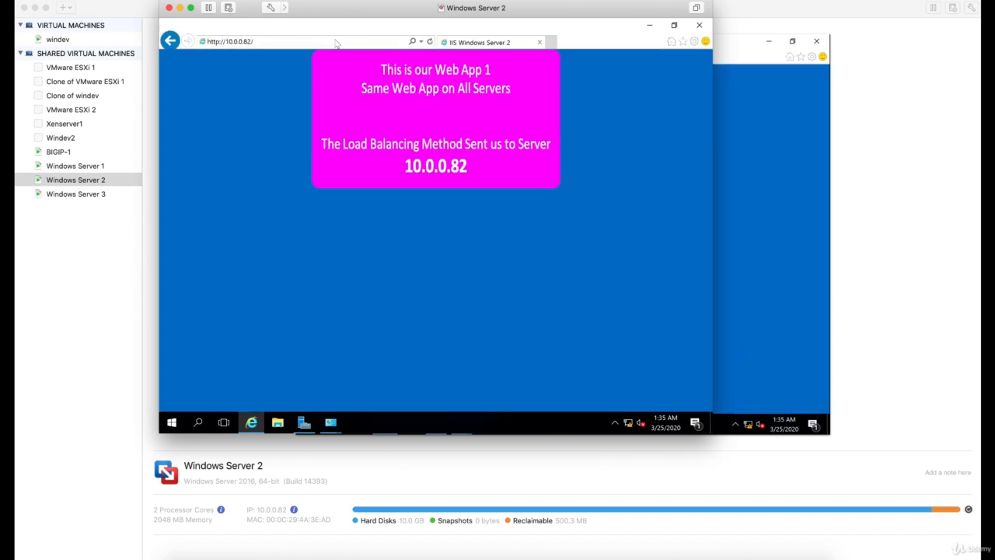
Step: Open Windows Server 3 and load 10.0.0.83 in Internet Explorer to check its local web page
{"action": "left_click", "coordinate": [94, 195]}
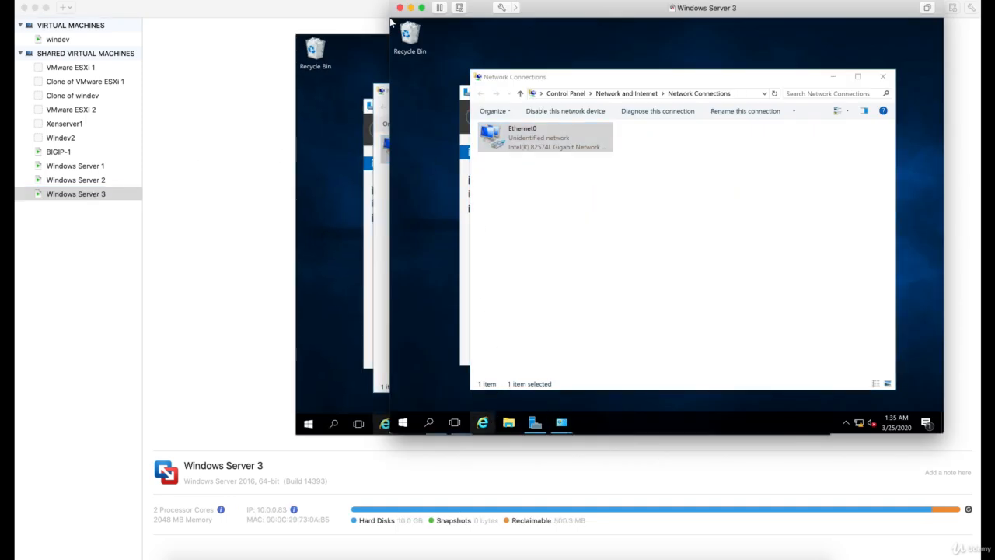
{"action": "right_click", "coordinate": [482, 422]}
{"action": "left_click", "coordinate": [591, 272]}
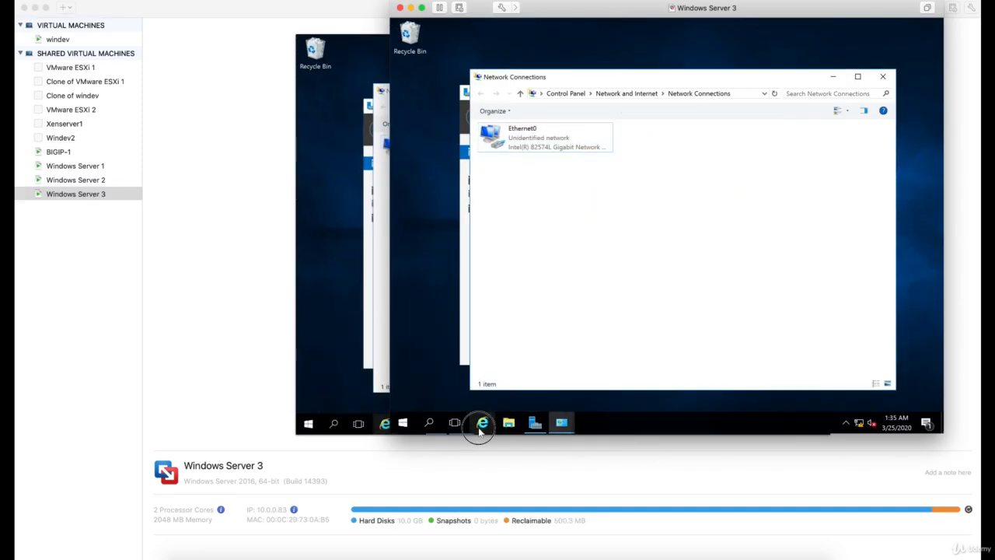
{"action": "left_click", "coordinate": [482, 423]}
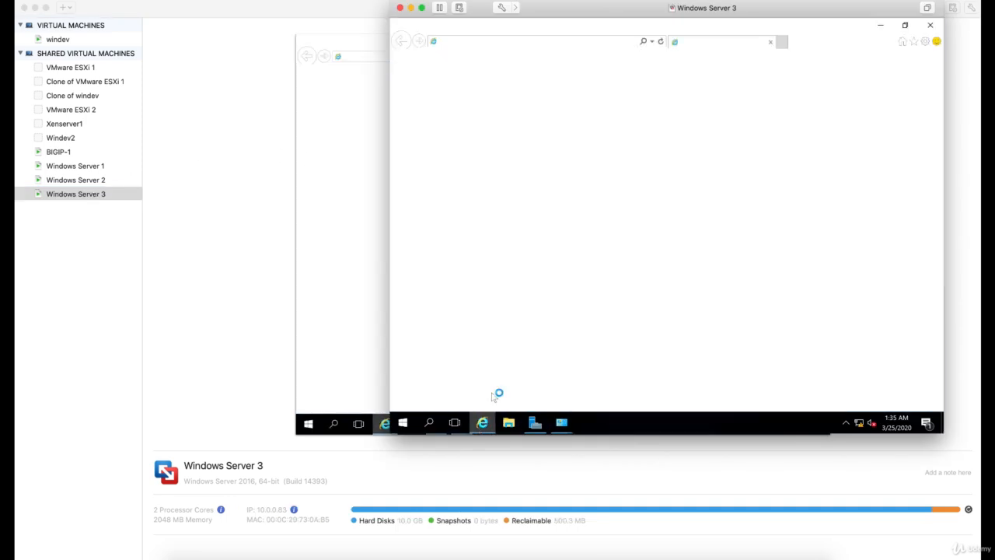
{"action": "left_click", "coordinate": [568, 43]}
{"action": "type", "text": "10.0.0."}
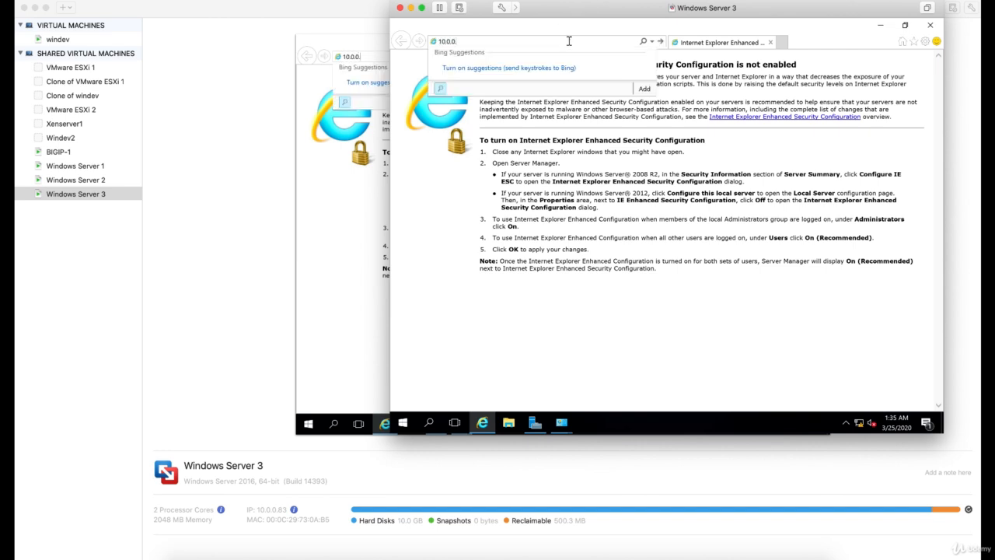
{"action": "type", "text": "83"}
{"action": "key", "text": "Return"}
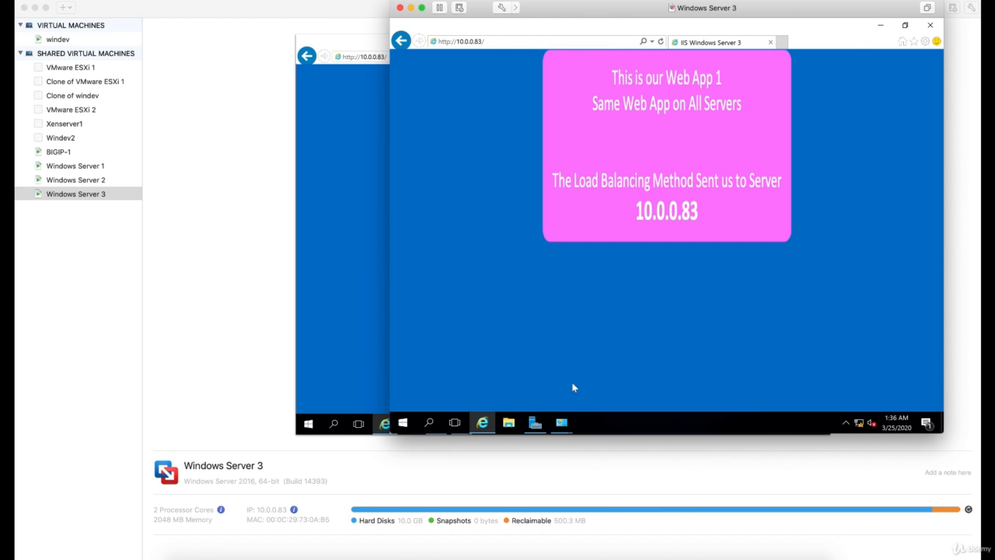
Step: Switch to the bigip1 SSH session and request Windows Server 1's web page with curl 10.0.0.81
{"action": "left_click", "coordinate": [732, 556]}
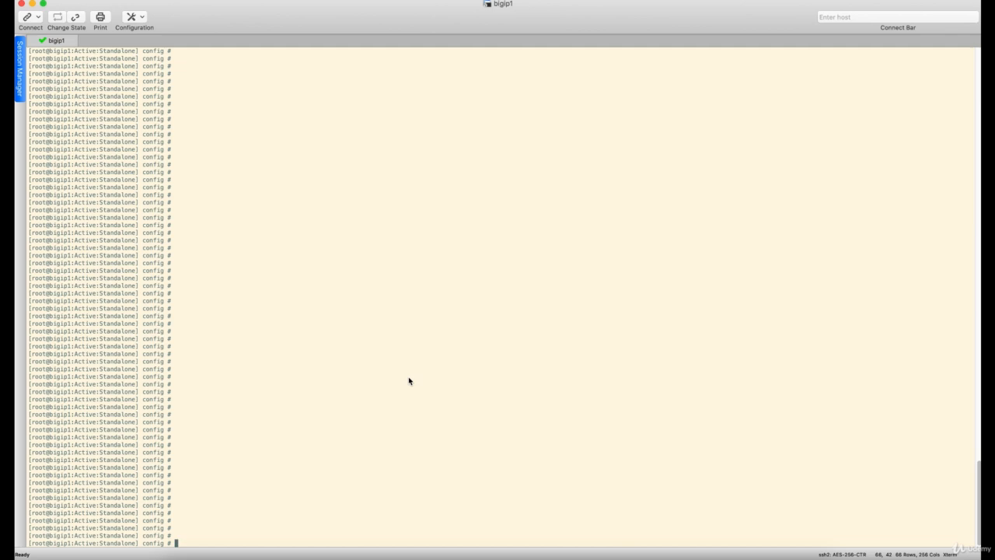
{"action": "type", "text": "curl 10.0.0.81"}
{"action": "key", "text": "Return"}
{"action": "key", "text": "Return"}
{"action": "key", "text": "Return"}
{"action": "key", "text": "Return"}
{"action": "key", "text": "Return"}
{"action": "key", "text": "Return"}
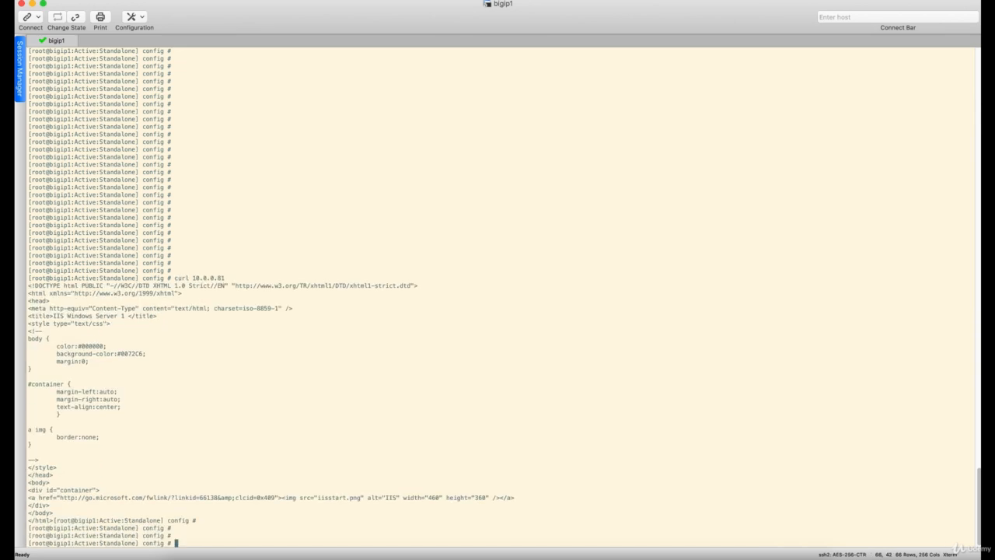
Step: Request Windows Server 2's web page from the BIG-IP shell with curl 10.0.0.82
{"action": "key", "text": "Up"}
{"action": "key", "text": "BackSpace"}
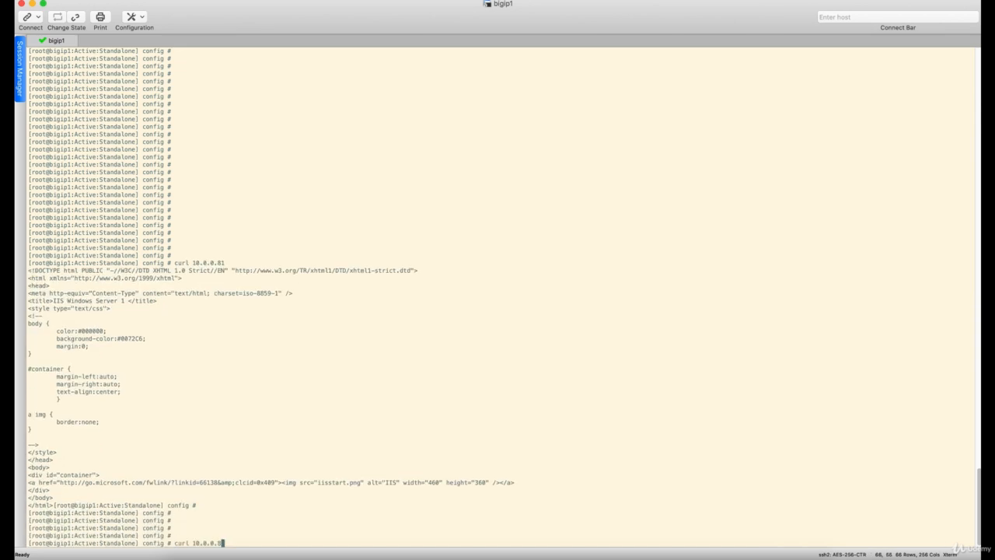
{"action": "type", "text": "2"}
{"action": "key", "text": "Return"}
{"action": "key", "text": "Return"}
{"action": "key", "text": "Return"}
{"action": "key", "text": "Return"}
Step: Request Windows Server 3's web page from the BIG-IP shell with curl 10.0.0.83
{"action": "key", "text": "Up"}
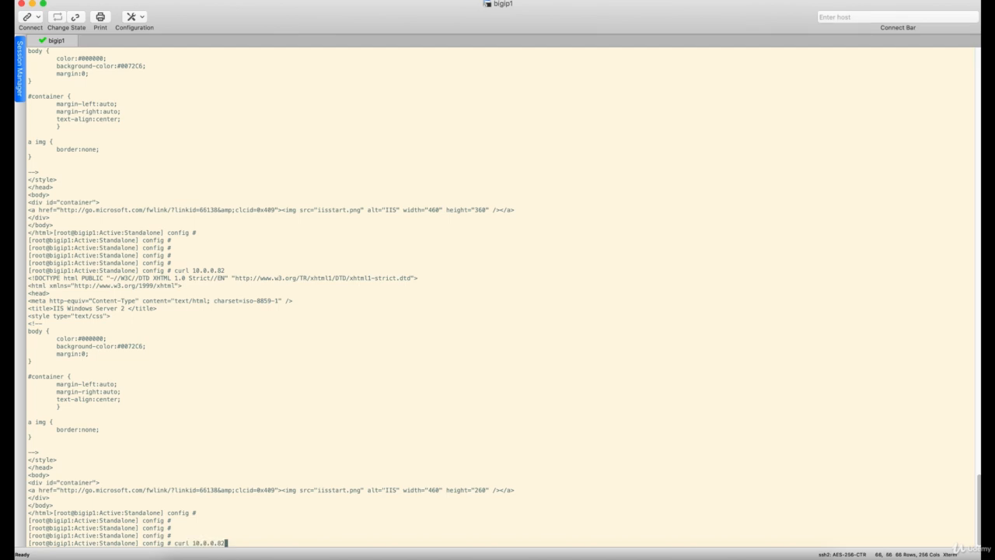
{"action": "type", "text": "3"}
{"action": "key", "text": "Return"}
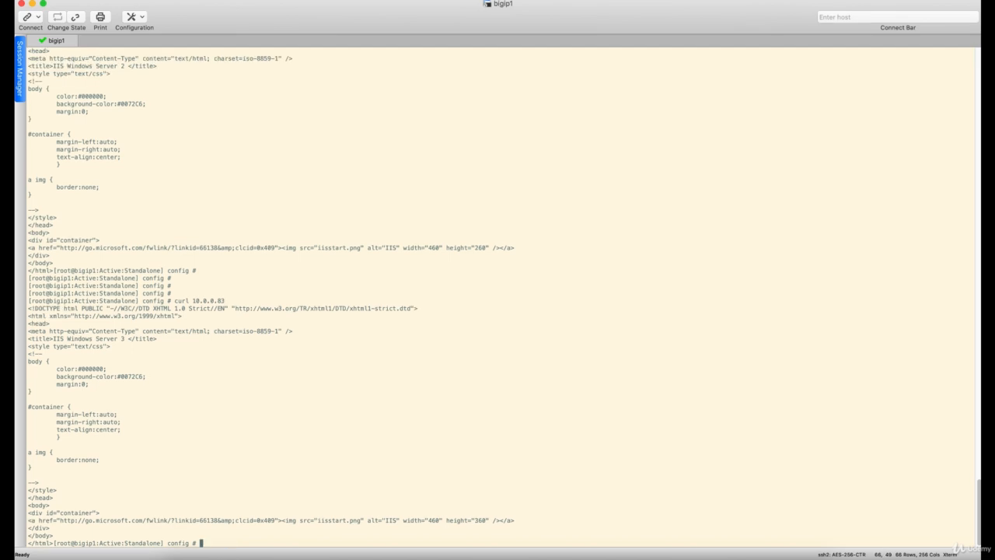
{"action": "key", "text": "Return"}
{"action": "key", "text": "Return"}
{"action": "key", "text": "Return"}
{"action": "key", "text": "Return"}
{"action": "key", "text": "Return"}
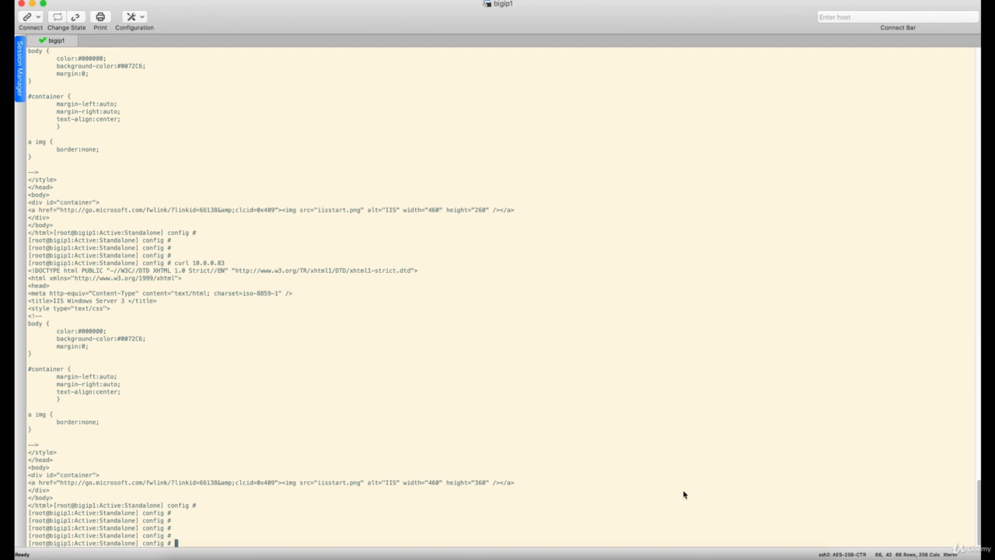
Step: Switch to VMware Fusion, open the windev machine and repeat the ping to 192.168.100.80 in PowerShell
{"action": "left_click", "coordinate": [707, 547]}
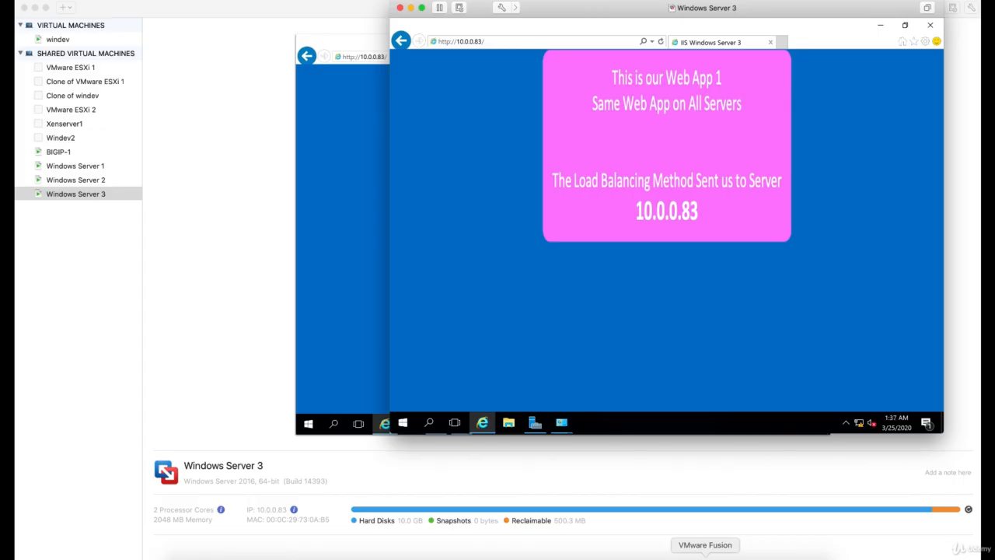
{"action": "double_click", "coordinate": [70, 41]}
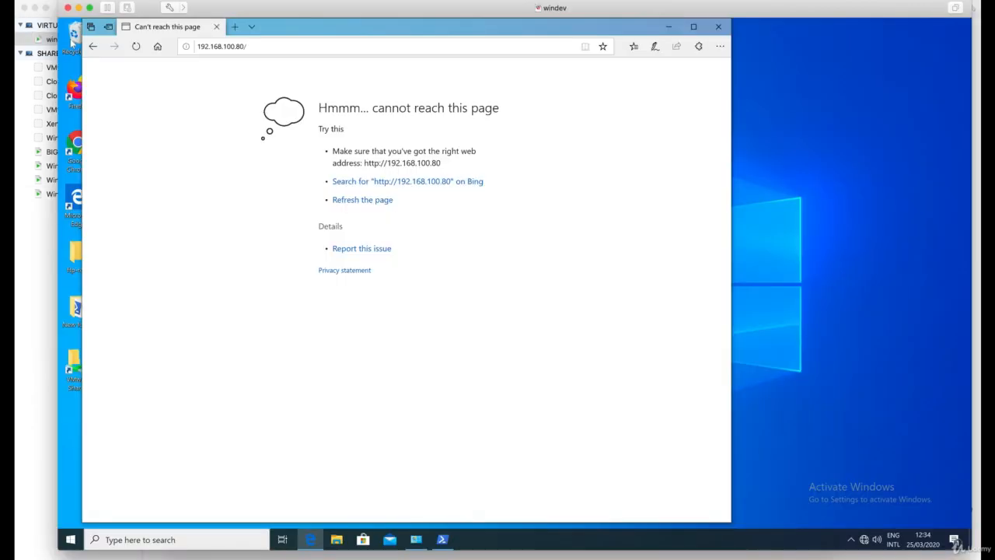
{"action": "left_click", "coordinate": [446, 542]}
{"action": "key", "text": "Up"}
{"action": "key", "text": "Return"}
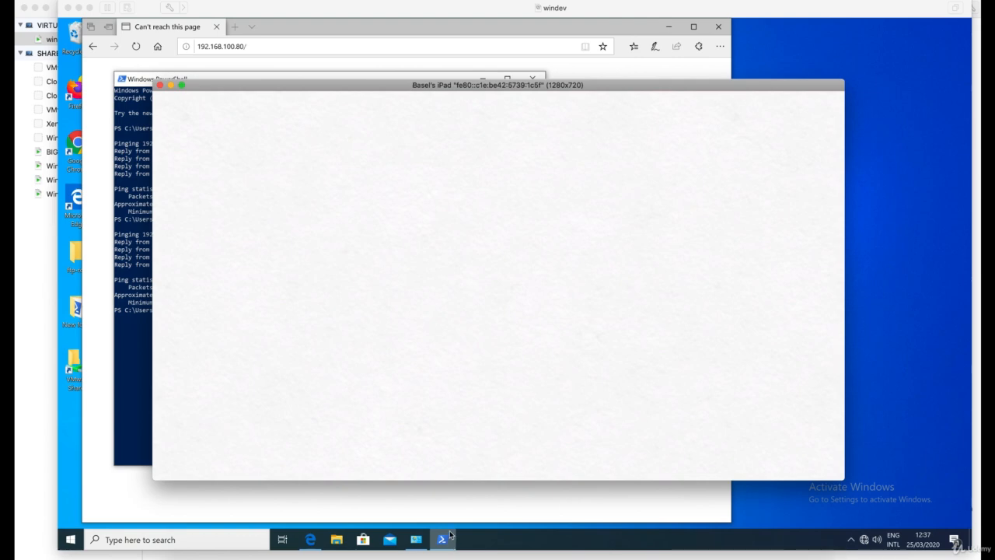
Step: Enlarge the mirrored iPad whiteboard and sketch a box labelled LTM near its centre
{"action": "double_click", "coordinate": [610, 84]}
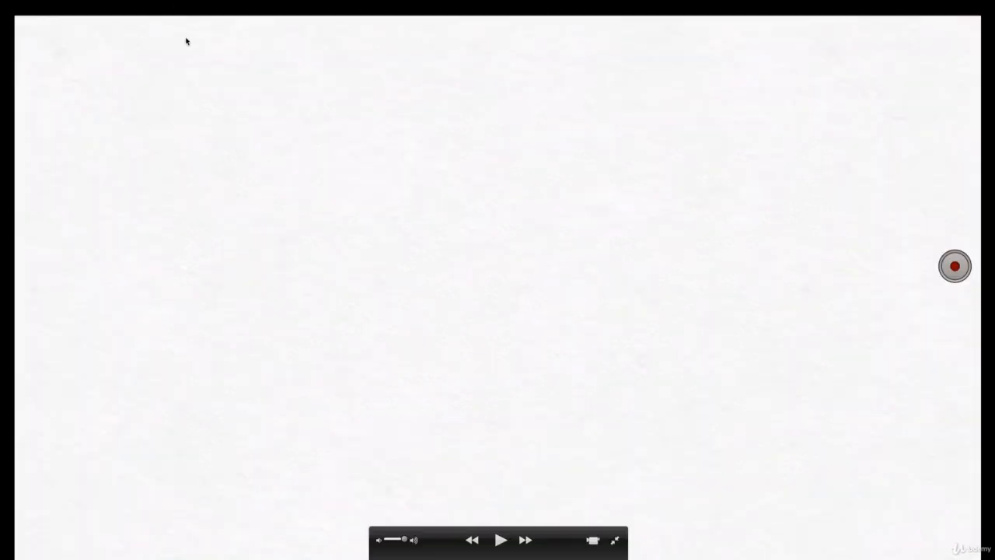
{"action": "double_click", "coordinate": [244, 92]}
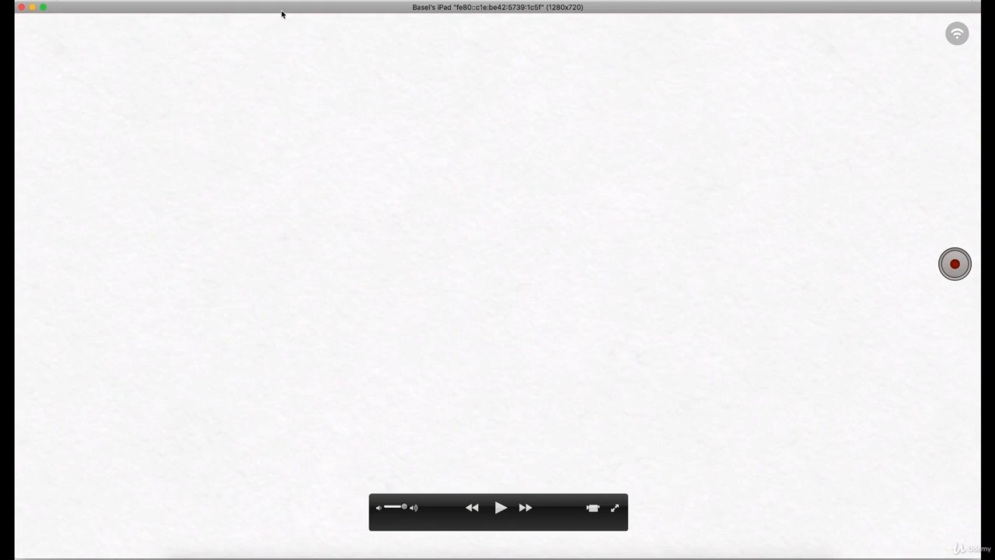
{"action": "left_click_drag", "start_coordinate": [281, 10], "coordinate": [282, 7]}
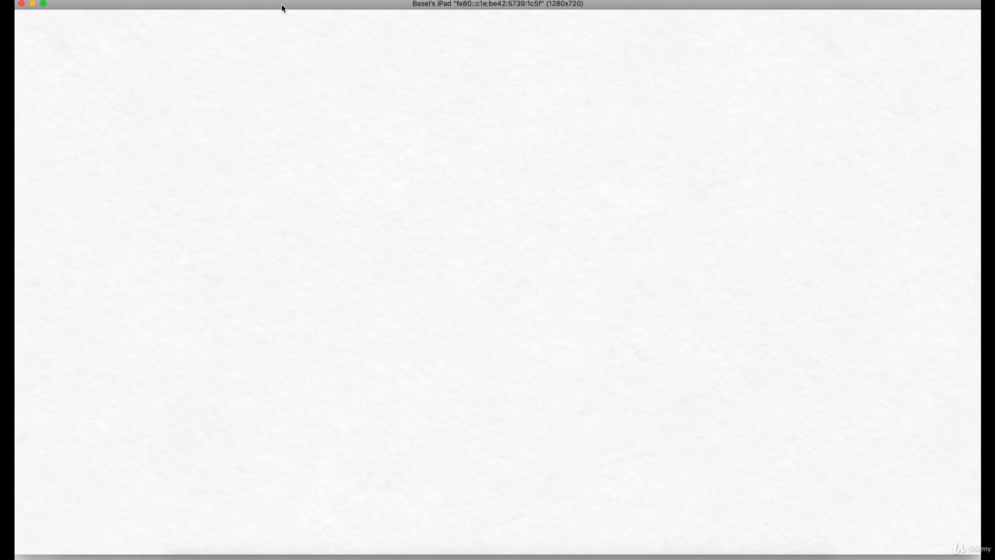
{"action": "mouse_move", "coordinate": [595, 188]}
{"action": "left_mouse_down"}
{"action": "mouse_move", "coordinate": [453, 193]}
{"action": "mouse_move", "coordinate": [504, 251]}
{"action": "mouse_move", "coordinate": [669, 202]}
{"action": "mouse_move", "coordinate": [563, 184]}
{"action": "left_mouse_up"}
{"action": "left_click_drag", "start_coordinate": [513, 208], "coordinate": [543, 227]}
{"action": "left_click_drag", "start_coordinate": [530, 209], "coordinate": [590, 226]}
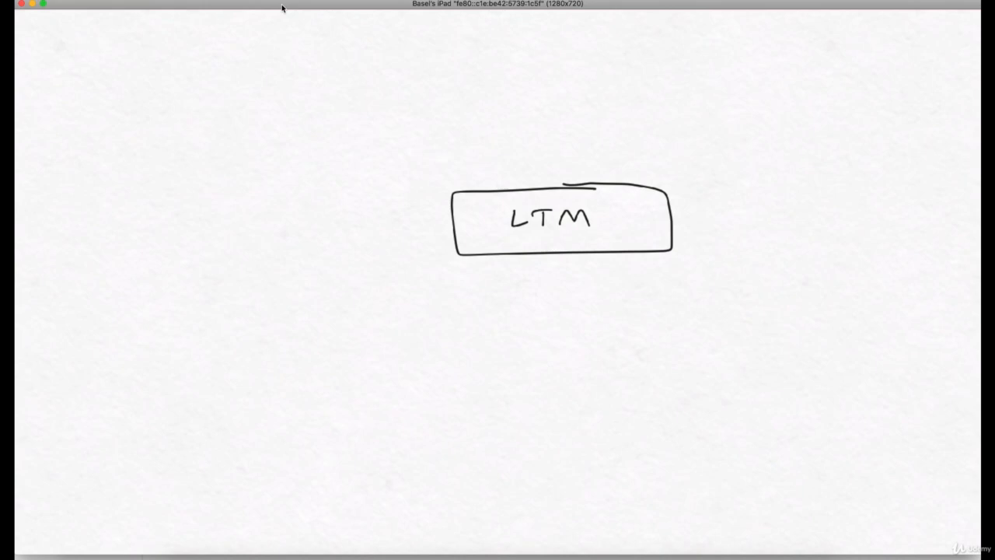
Step: Draw three server boxes in a row below the LTM, labelled 10.0.0.81, .82 and .83
{"action": "left_click_drag", "start_coordinate": [351, 424], "coordinate": [349, 443]}
{"action": "mouse_move", "coordinate": [365, 421]}
{"action": "left_mouse_down"}
{"action": "mouse_move", "coordinate": [441, 432]}
{"action": "mouse_move", "coordinate": [456, 412]}
{"action": "mouse_move", "coordinate": [464, 437]}
{"action": "left_mouse_up"}
{"action": "left_click", "coordinate": [378, 432]}
{"action": "left_click", "coordinate": [405, 428]}
{"action": "left_click", "coordinate": [430, 426]}
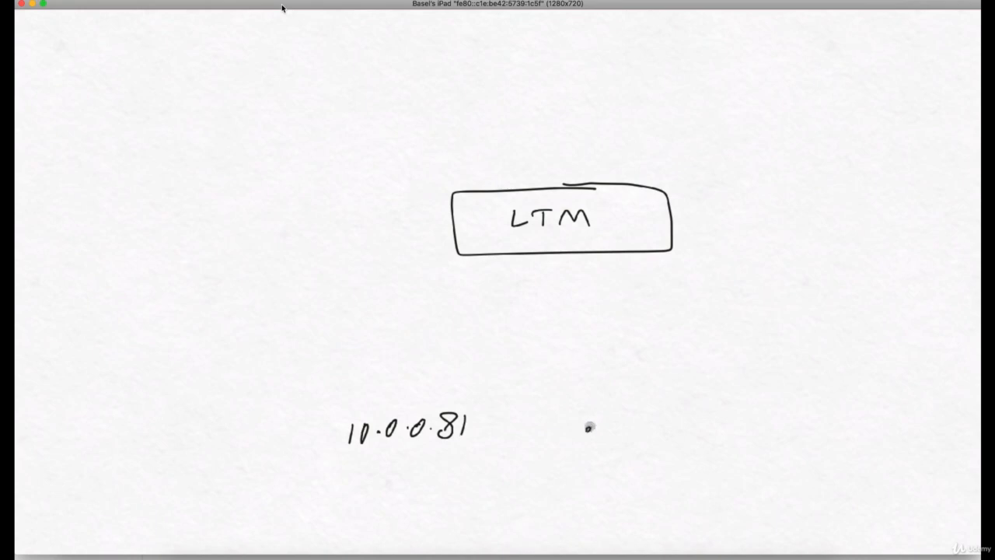
{"action": "left_click", "coordinate": [588, 428]}
{"action": "mouse_move", "coordinate": [612, 410]}
{"action": "left_mouse_down"}
{"action": "mouse_move", "coordinate": [603, 426]}
{"action": "mouse_move", "coordinate": [609, 412]}
{"action": "mouse_move", "coordinate": [635, 433]}
{"action": "left_mouse_up"}
{"action": "left_click", "coordinate": [751, 424]}
{"action": "mouse_move", "coordinate": [777, 405]}
{"action": "left_mouse_down"}
{"action": "mouse_move", "coordinate": [767, 410]}
{"action": "mouse_move", "coordinate": [803, 414]}
{"action": "mouse_move", "coordinate": [792, 426]}
{"action": "left_mouse_up"}
{"action": "mouse_move", "coordinate": [825, 391]}
{"action": "left_mouse_down"}
{"action": "mouse_move", "coordinate": [795, 391]}
{"action": "mouse_move", "coordinate": [834, 443]}
{"action": "left_mouse_up"}
{"action": "left_click_drag", "start_coordinate": [636, 389], "coordinate": [553, 391]}
{"action": "mouse_move", "coordinate": [553, 391]}
{"action": "left_mouse_down"}
{"action": "mouse_move", "coordinate": [650, 440]}
{"action": "mouse_move", "coordinate": [636, 388]}
{"action": "left_mouse_up"}
{"action": "left_click_drag", "start_coordinate": [479, 401], "coordinate": [318, 405]}
{"action": "mouse_move", "coordinate": [317, 404]}
{"action": "left_mouse_down"}
{"action": "mouse_move", "coordinate": [330, 444]}
{"action": "mouse_move", "coordinate": [488, 443]}
{"action": "left_mouse_up"}
{"action": "left_click_drag", "start_coordinate": [488, 443], "coordinate": [478, 400]}
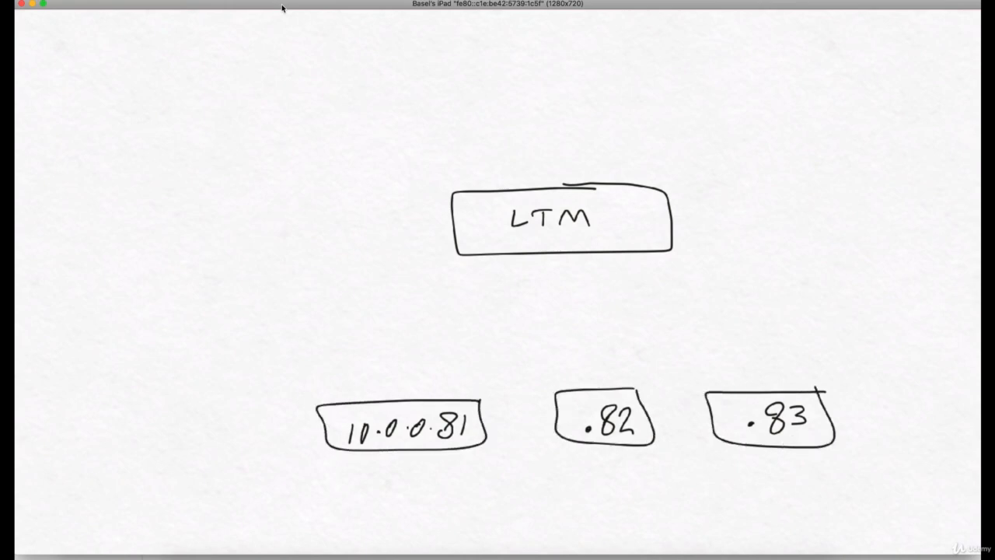
Step: Mark the LTM's two interfaces with dots, labelling the lower one 10.0.0.1 and the upper one 192.168.100.1
{"action": "left_click", "coordinate": [572, 253]}
{"action": "left_click_drag", "start_coordinate": [547, 265], "coordinate": [548, 281]}
{"action": "mouse_move", "coordinate": [561, 268]}
{"action": "left_mouse_down"}
{"action": "mouse_move", "coordinate": [611, 268]}
{"action": "mouse_move", "coordinate": [638, 281]}
{"action": "left_mouse_up"}
{"action": "left_click", "coordinate": [568, 273]}
{"action": "left_click", "coordinate": [591, 273]}
{"action": "left_click", "coordinate": [622, 272]}
{"action": "left_click", "coordinate": [568, 183]}
{"action": "left_click_drag", "start_coordinate": [588, 157], "coordinate": [589, 175]}
{"action": "left_click_drag", "start_coordinate": [608, 160], "coordinate": [603, 174]}
{"action": "left_click_drag", "start_coordinate": [613, 161], "coordinate": [628, 172]}
{"action": "left_click", "coordinate": [630, 170]}
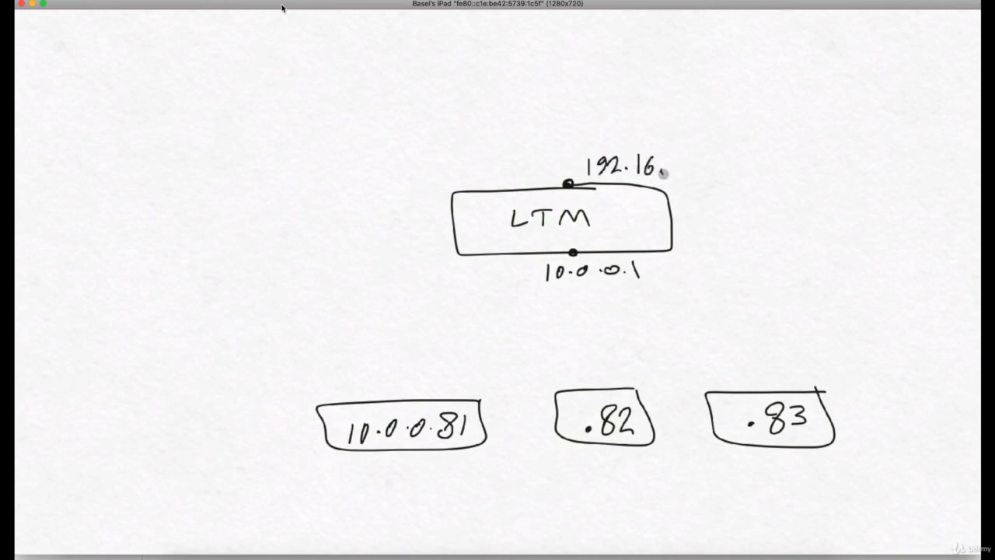
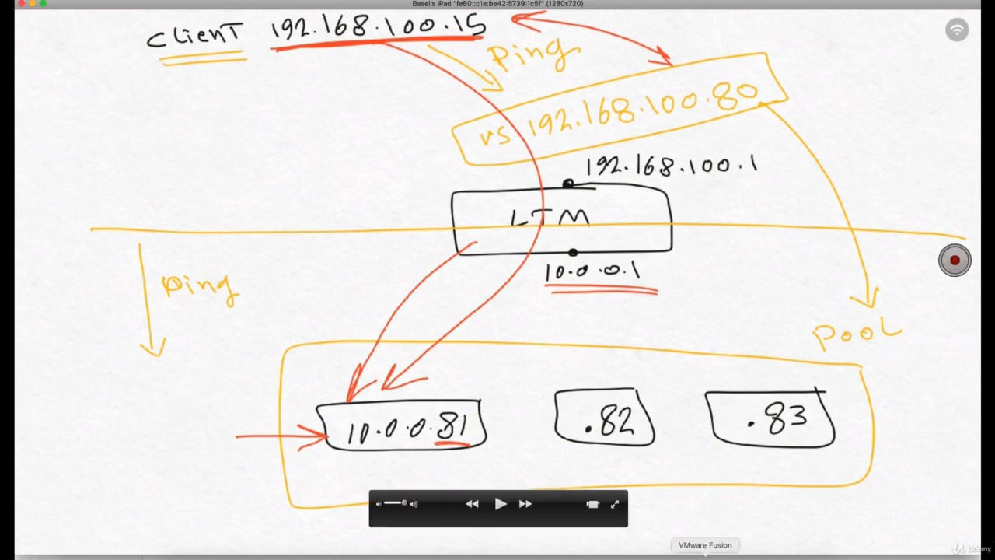
Step: Switch to VMware Fusion, open the Windows Server 1 machine and minimize its browser to reveal Network Connections
{"action": "left_click", "coordinate": [704, 553]}
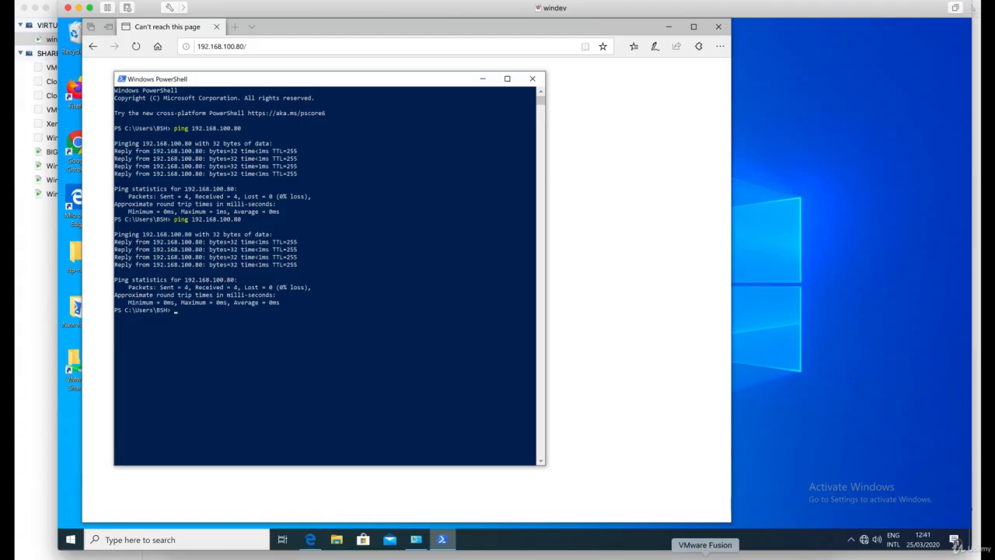
{"action": "left_click", "coordinate": [36, 262]}
{"action": "left_click", "coordinate": [68, 168]}
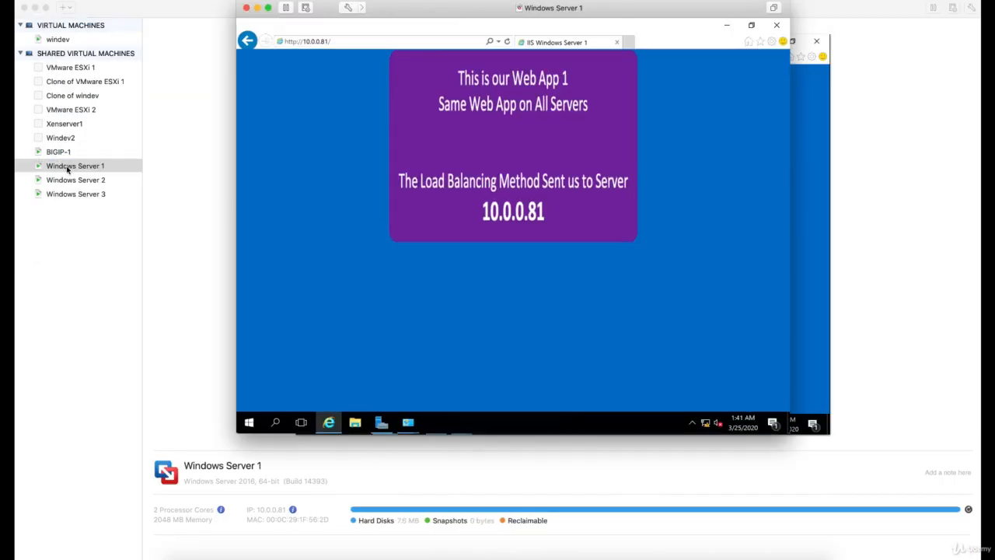
{"action": "left_click", "coordinate": [726, 24]}
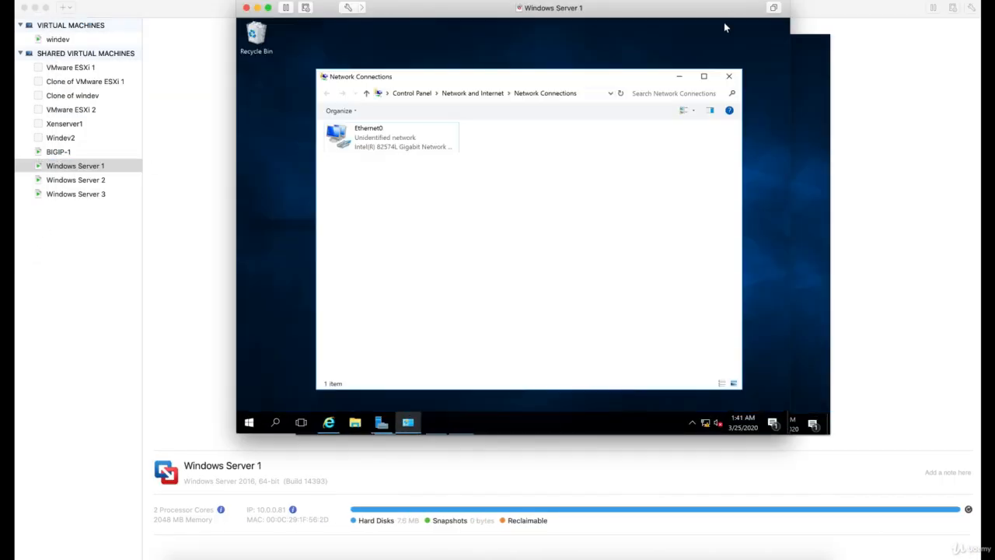
Step: Set the default gateway of Windows Server 1's Ethernet0 adapter to 10.0.0.1 in its IPv4 properties and apply the settings
{"action": "left_click", "coordinate": [451, 136]}
{"action": "right_click", "coordinate": [337, 149]}
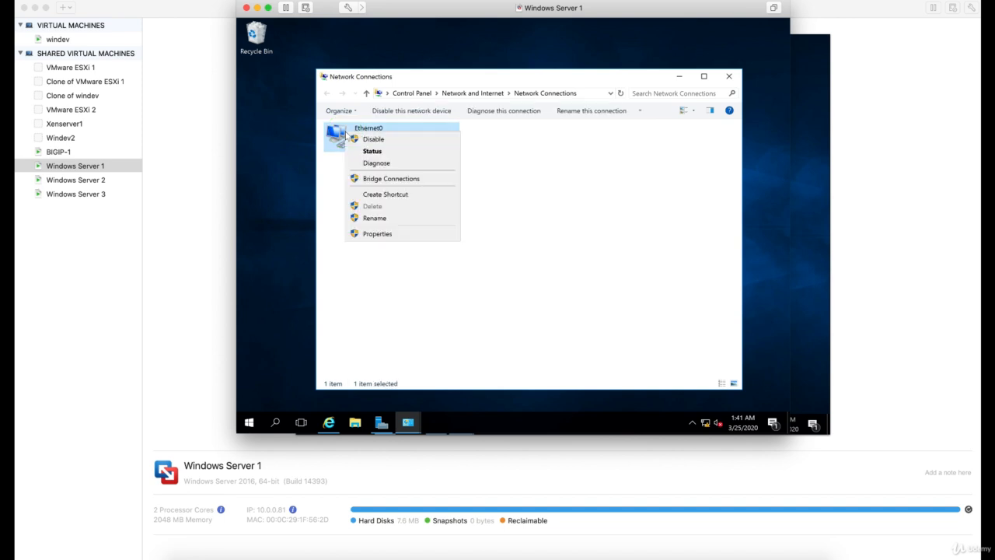
{"action": "left_click", "coordinate": [392, 237]}
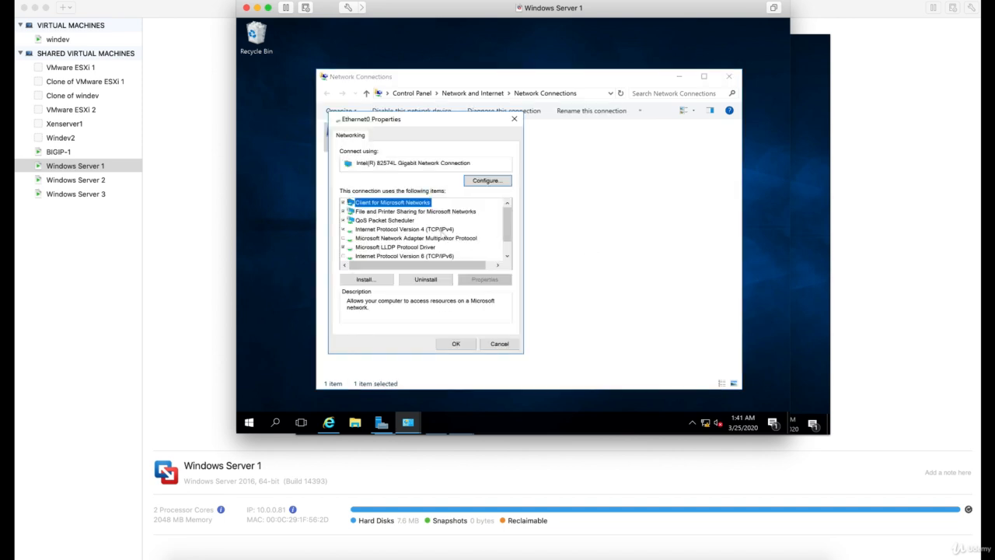
{"action": "double_click", "coordinate": [443, 233]}
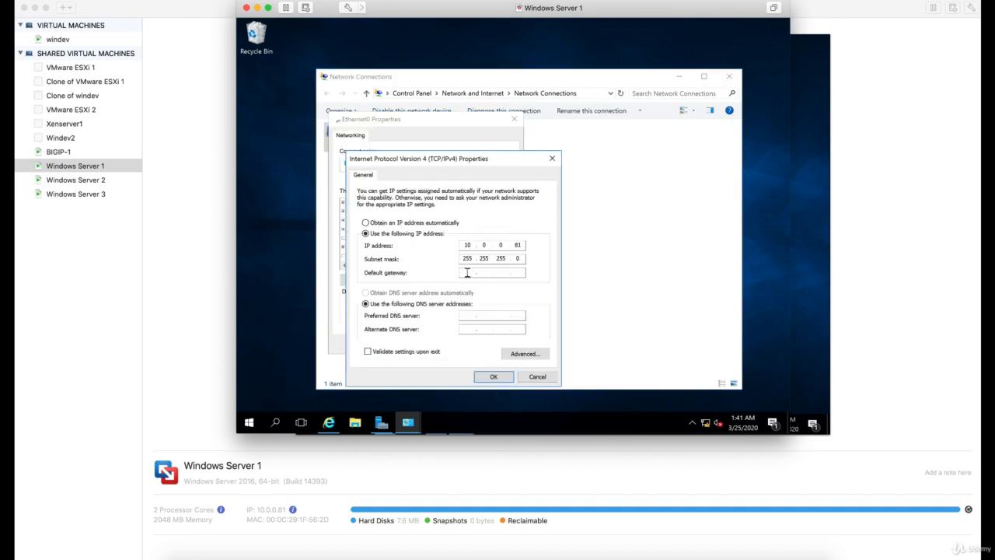
{"action": "left_click", "coordinate": [467, 272]}
{"action": "type", "text": "10 . 0 . 0 . 1"}
{"action": "left_click", "coordinate": [493, 376]}
{"action": "left_click", "coordinate": [465, 348]}
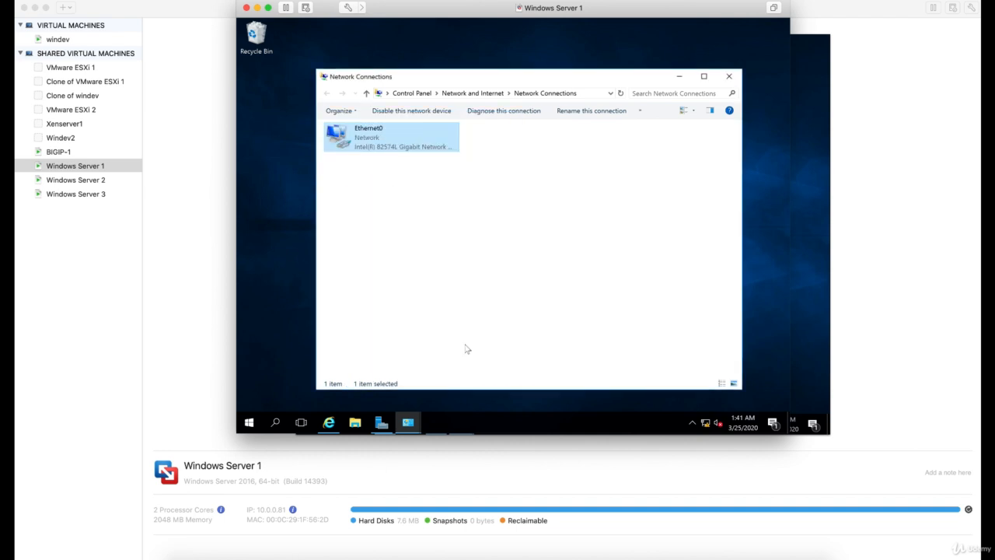
Step: Open Windows Server 2 and set the IPv4 default gateway of its Ethernet0 adapter to 10.0.0.1
{"action": "left_click", "coordinate": [102, 180]}
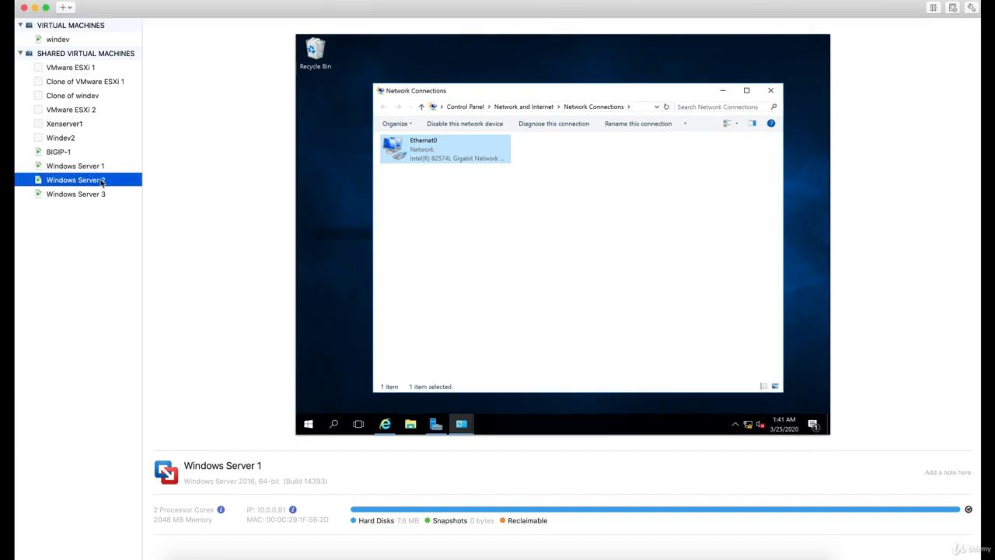
{"action": "left_click", "coordinate": [649, 26]}
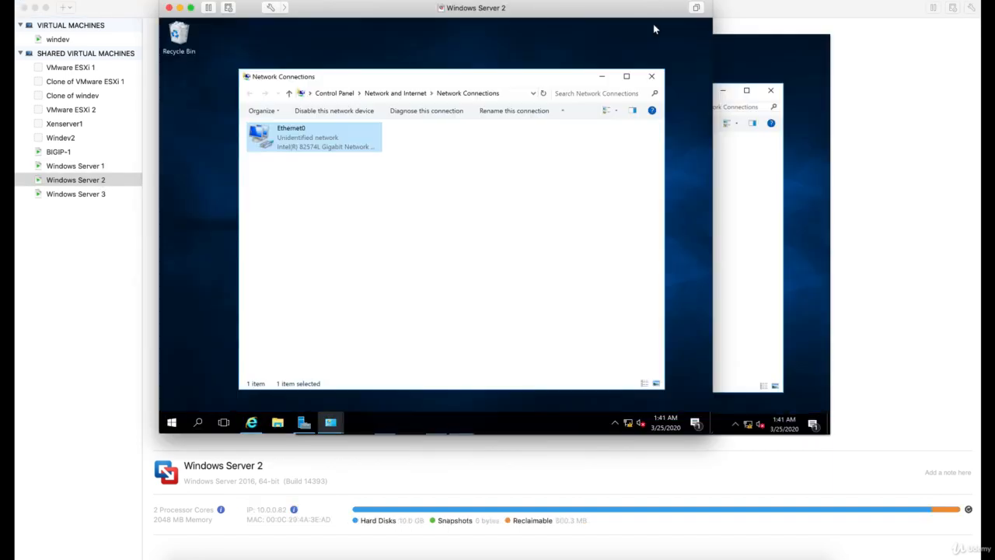
{"action": "right_click", "coordinate": [265, 133]}
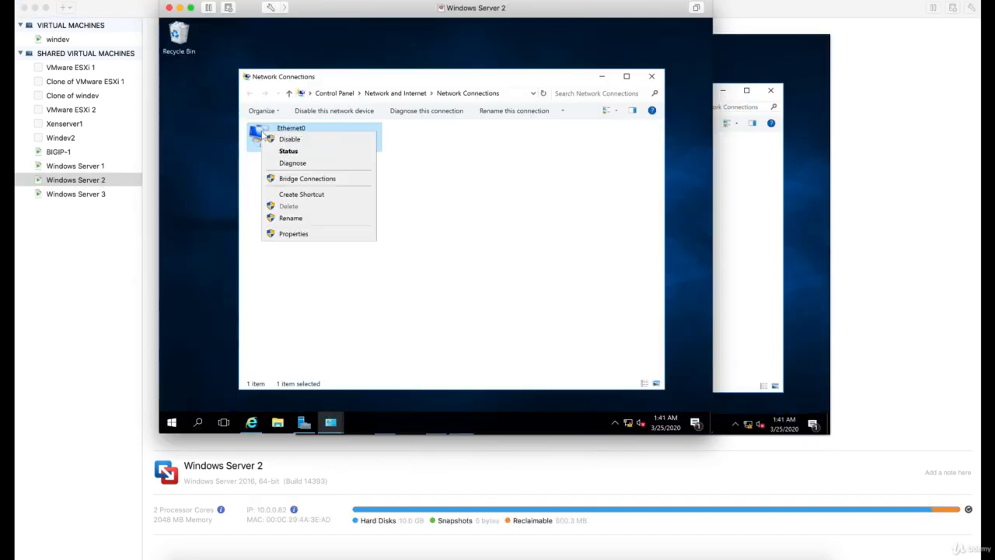
{"action": "left_click", "coordinate": [305, 235]}
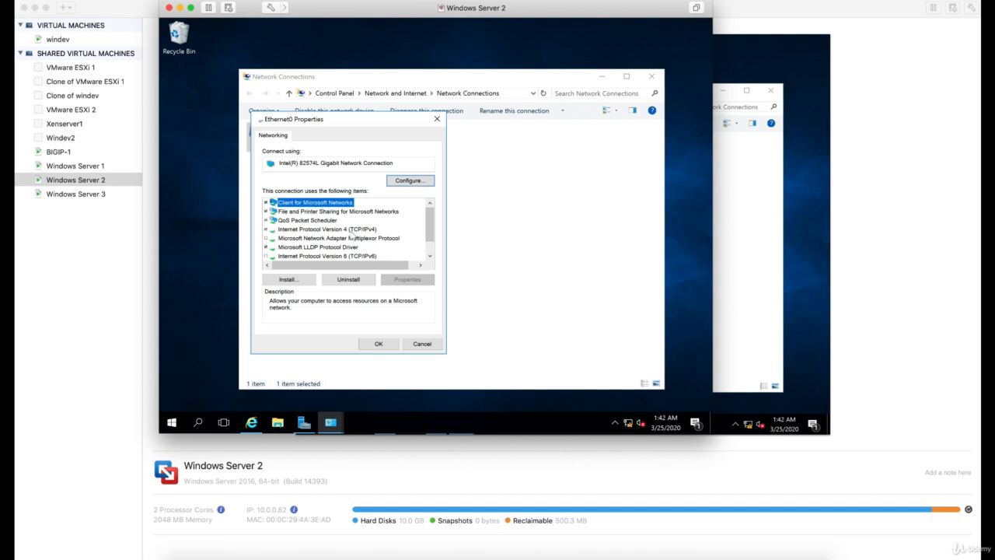
{"action": "double_click", "coordinate": [356, 230]}
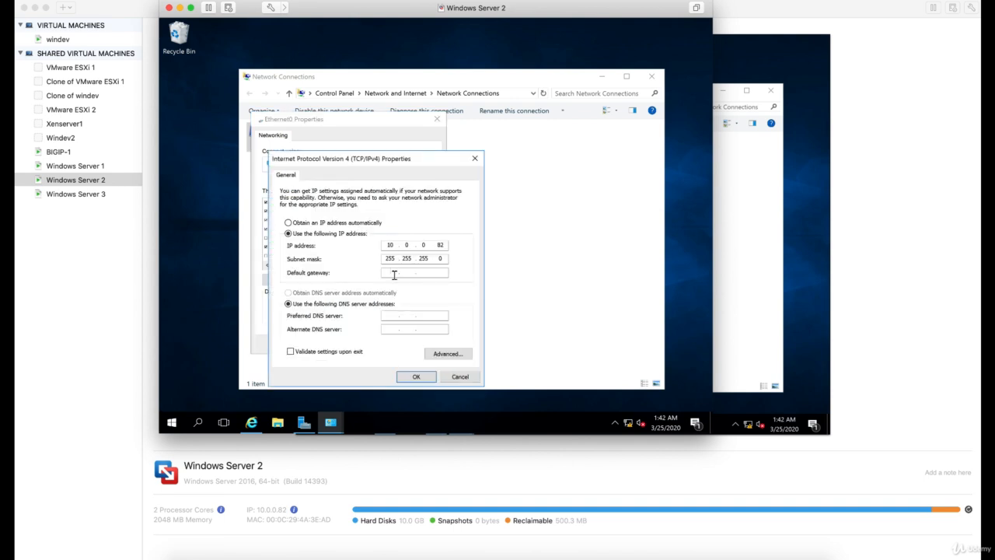
{"action": "left_click", "coordinate": [394, 275]}
{"action": "type", "text": "10.0.0.1"}
{"action": "left_click", "coordinate": [416, 376]}
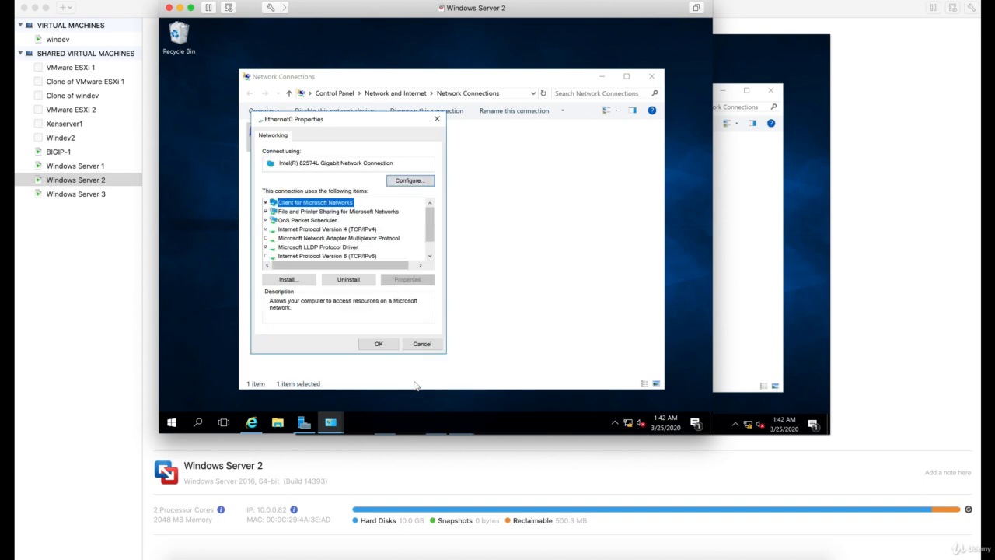
{"action": "left_click", "coordinate": [378, 344]}
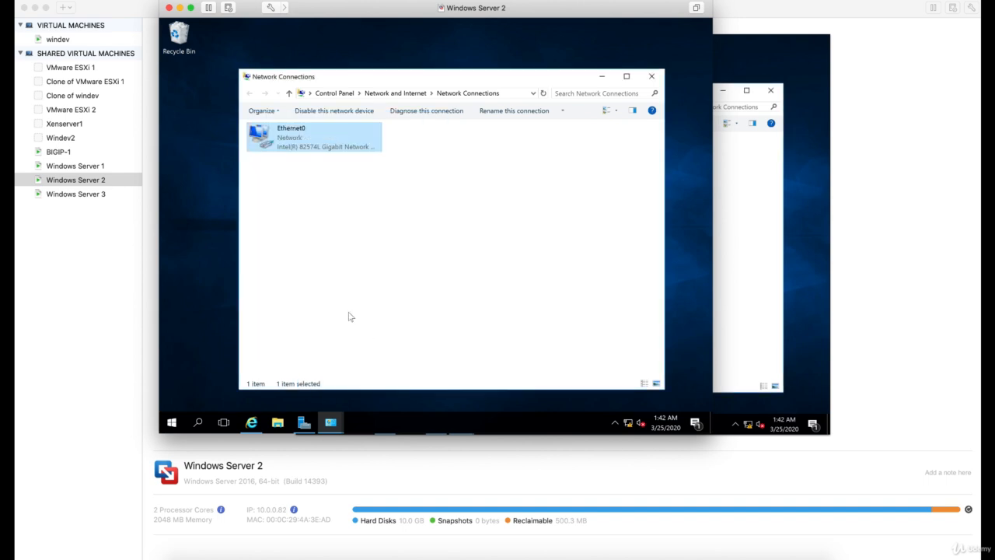
Step: Open Windows Server 3 and set the IPv4 default gateway of its Ethernet0 adapter to 10.0.0.1
{"action": "left_click", "coordinate": [102, 195]}
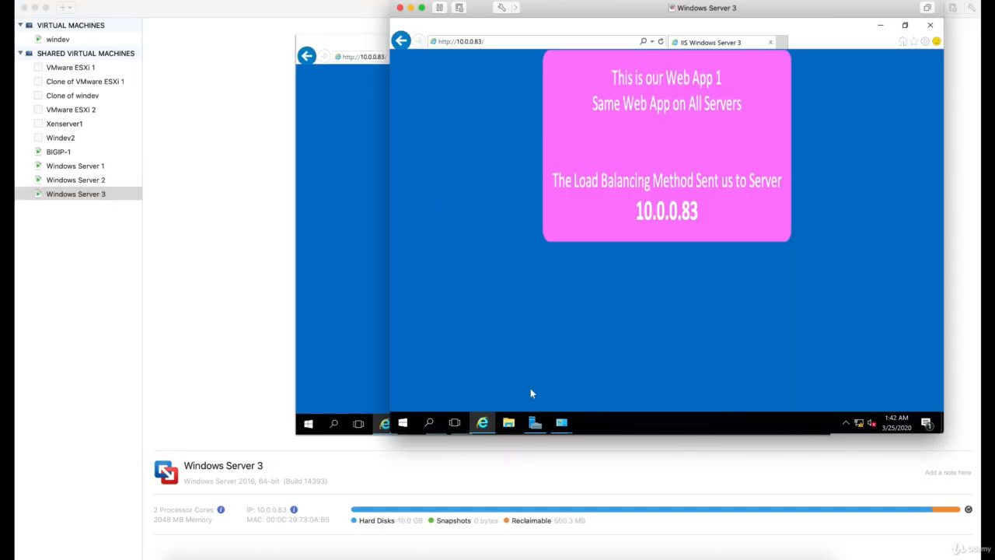
{"action": "mouse_move", "coordinate": [562, 422]}
{"action": "left_click", "coordinate": [614, 371]}
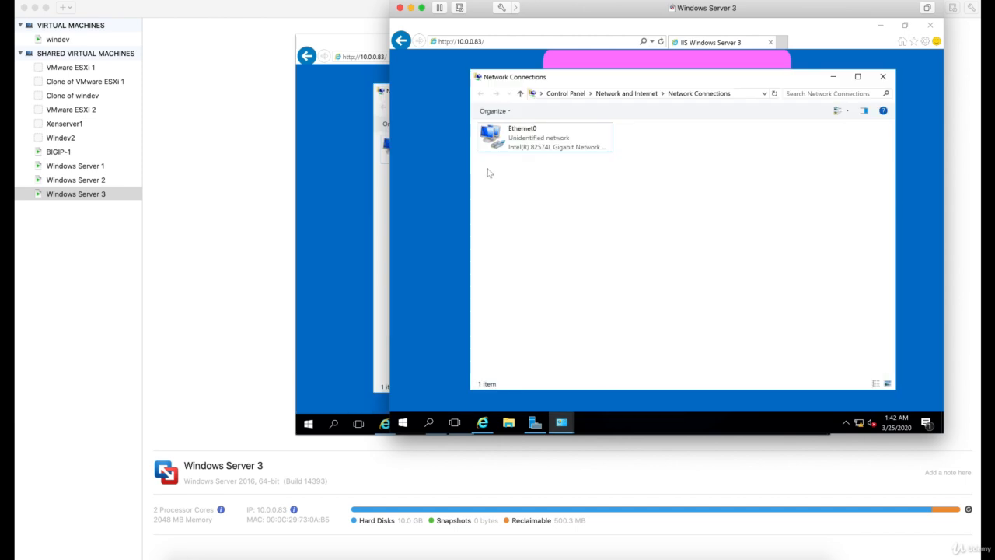
{"action": "right_click", "coordinate": [496, 136]}
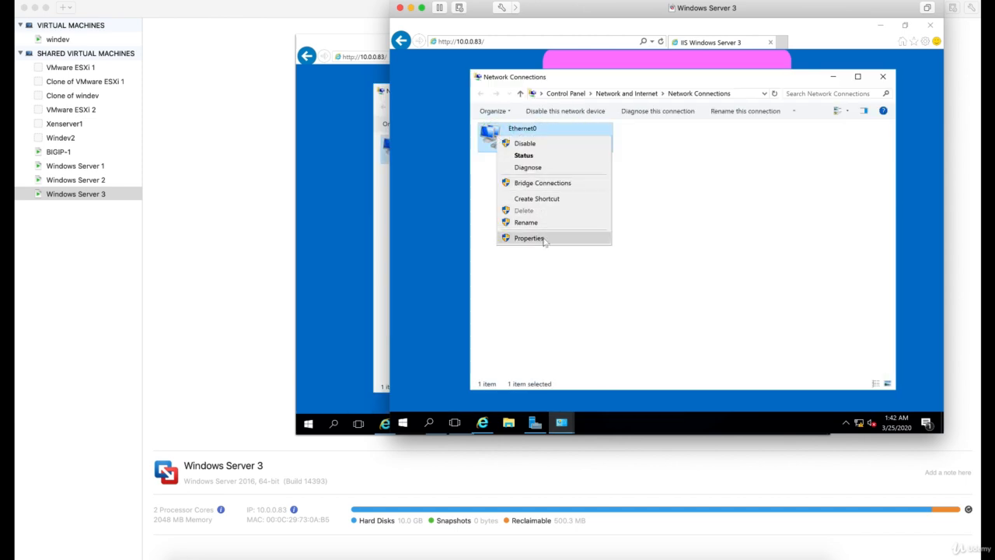
{"action": "left_click", "coordinate": [544, 239]}
{"action": "left_click", "coordinate": [548, 231]}
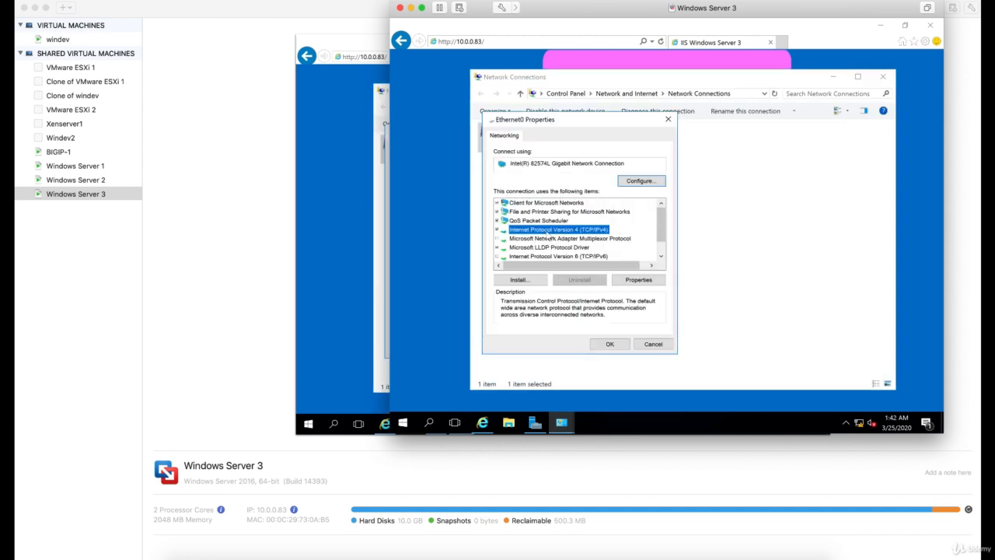
{"action": "double_click", "coordinate": [548, 231]}
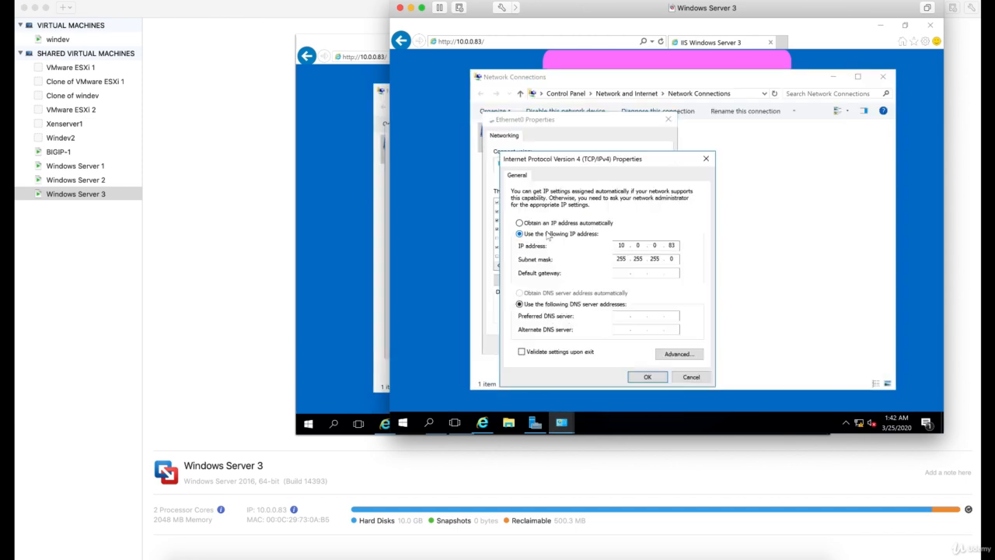
{"action": "left_click", "coordinate": [620, 272]}
{"action": "type", "text": "10.0.0.1"}
{"action": "left_click", "coordinate": [646, 377]}
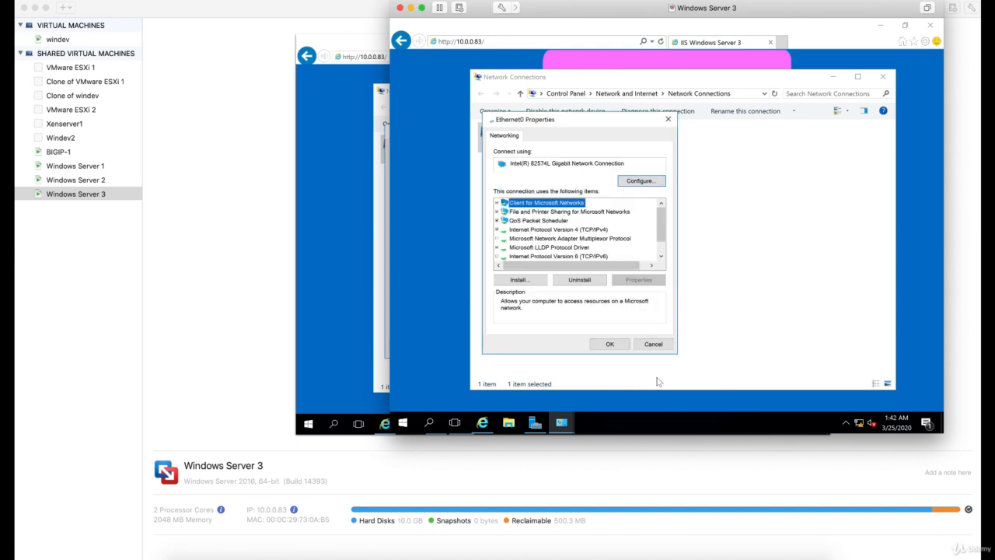
{"action": "left_click", "coordinate": [618, 347]}
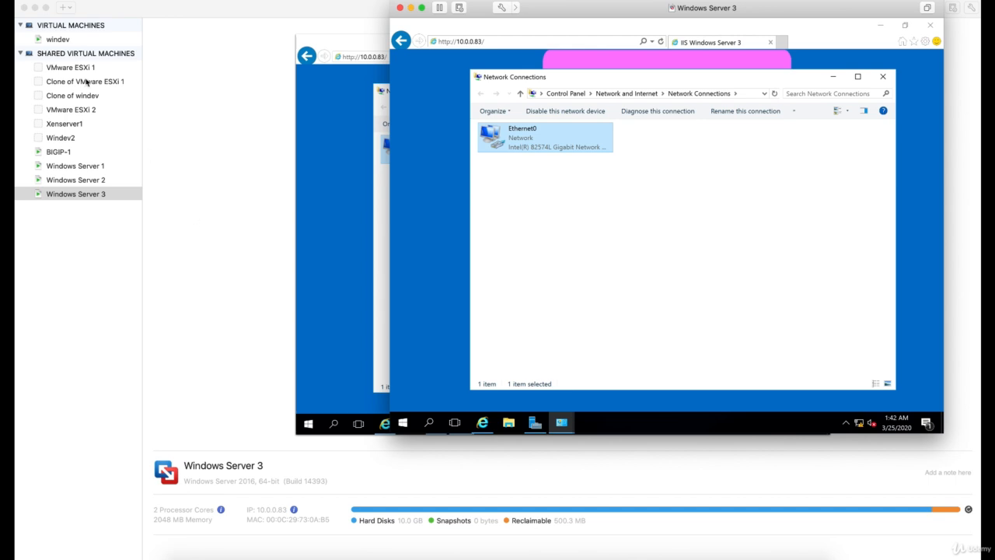
Step: Return to the windev machine, minimize PowerShell and reload the 192.168.100.80 page in Edge
{"action": "double_click", "coordinate": [67, 40]}
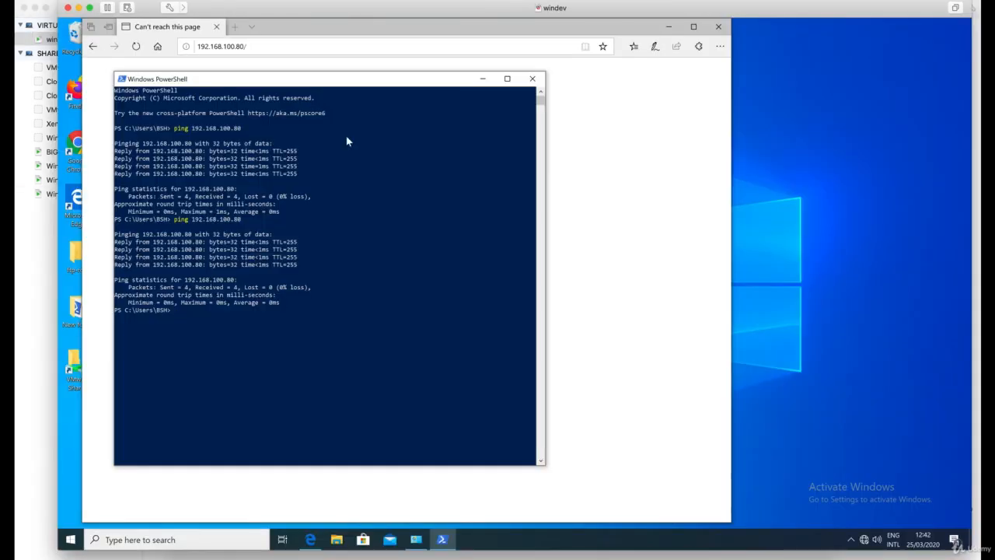
{"action": "left_click", "coordinate": [482, 78]}
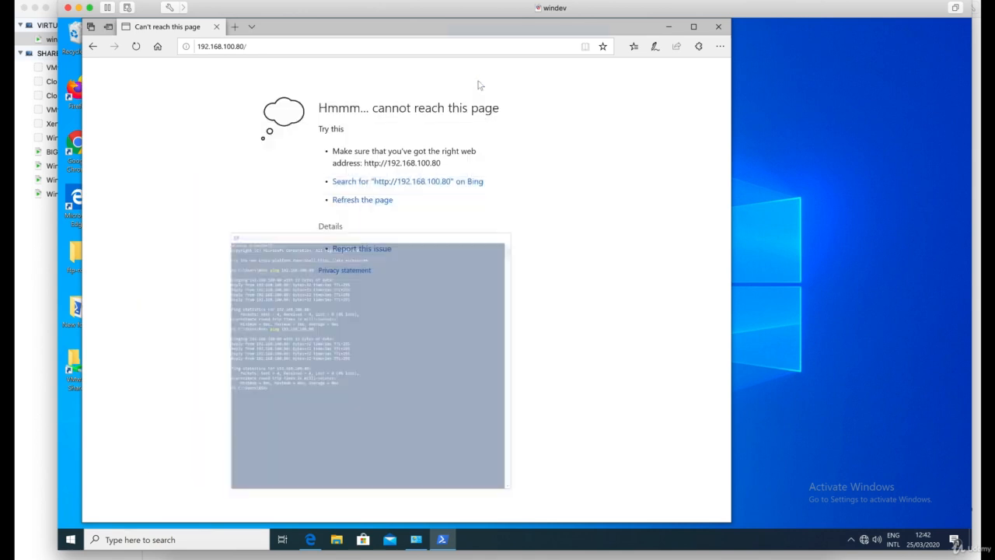
{"action": "left_click", "coordinate": [136, 46]}
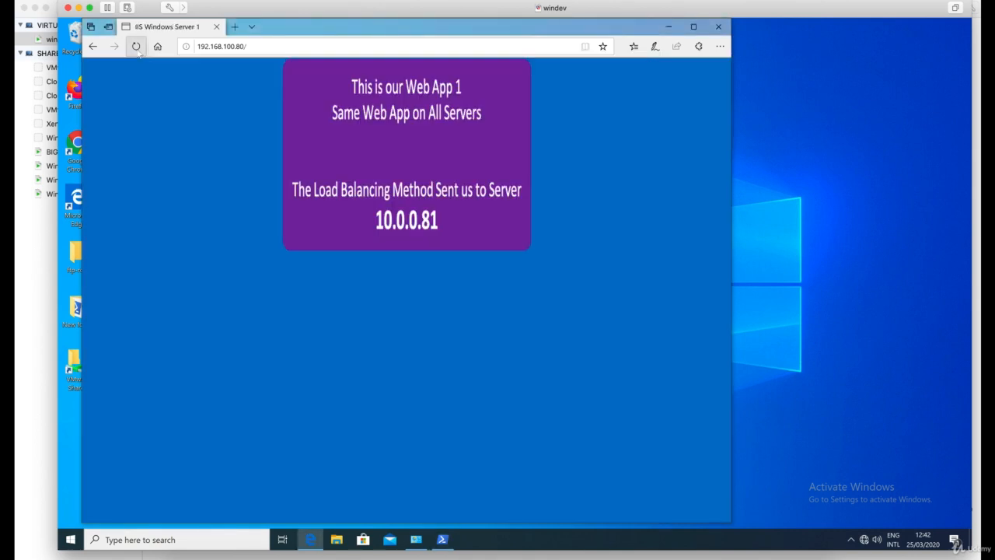
{"action": "left_click_drag", "start_coordinate": [260, 47], "coordinate": [206, 46]}
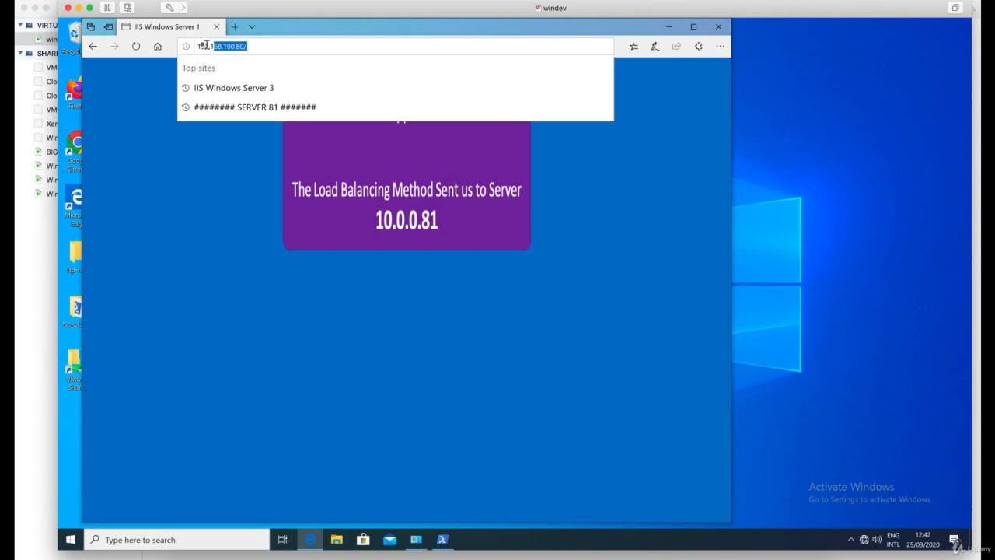
{"action": "left_click", "coordinate": [130, 110]}
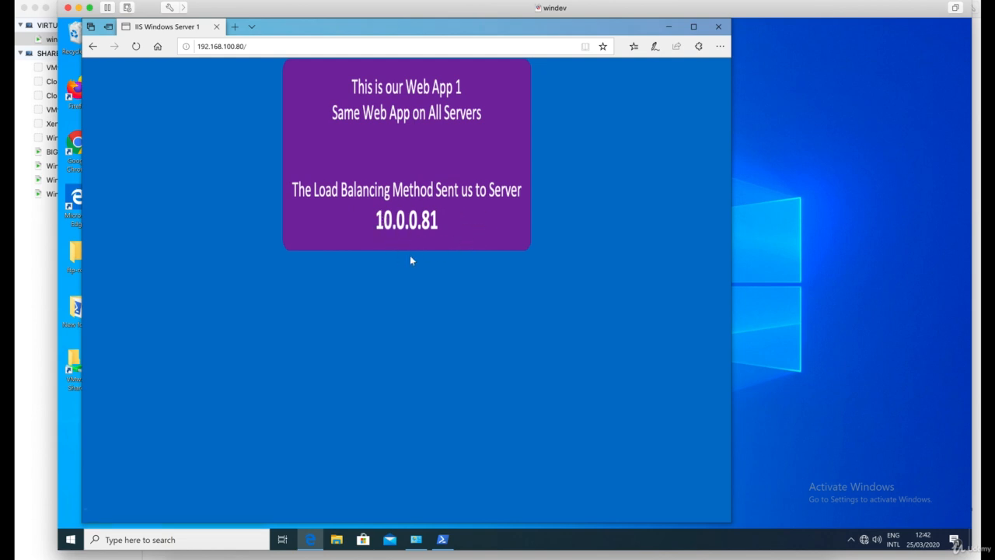
Step: Launch Chrome on windev, dismiss the extension notice and load 192.168.100.80
{"action": "double_click", "coordinate": [76, 147]}
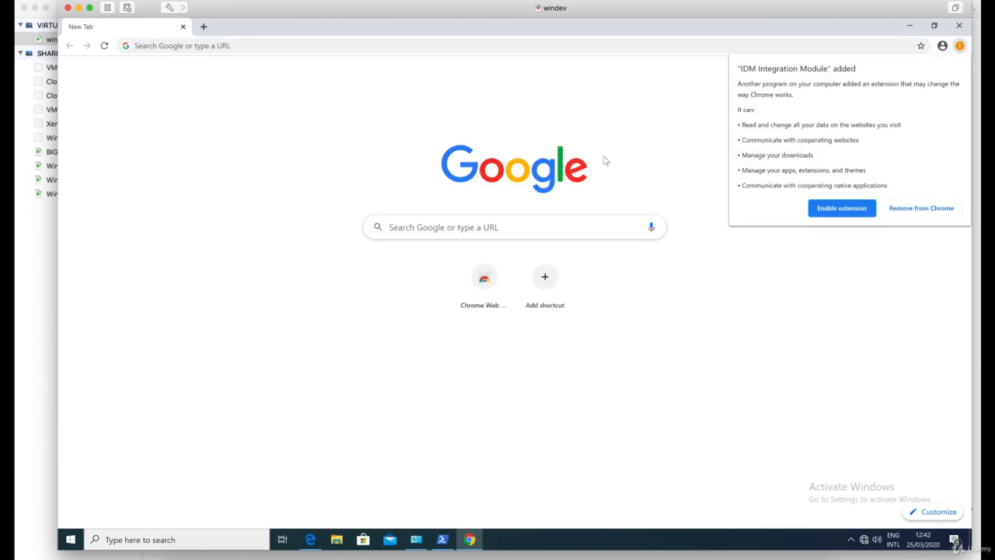
{"action": "left_click", "coordinate": [829, 261]}
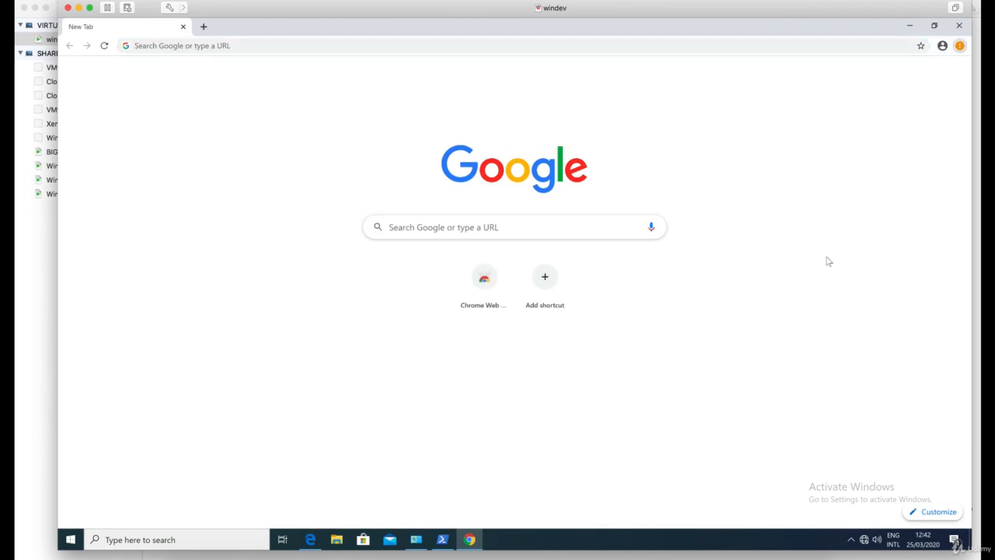
{"action": "left_click", "coordinate": [446, 45]}
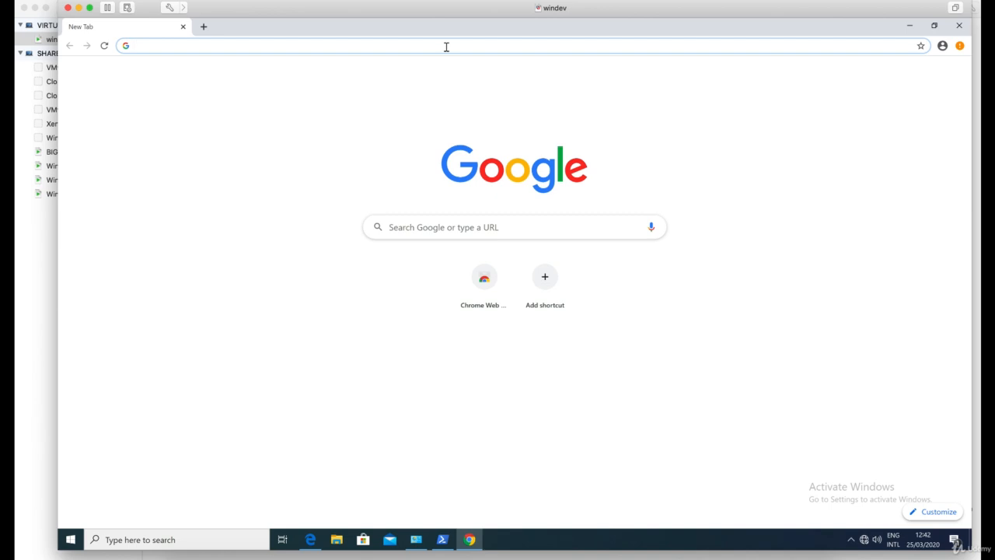
{"action": "type", "text": "192.1"}
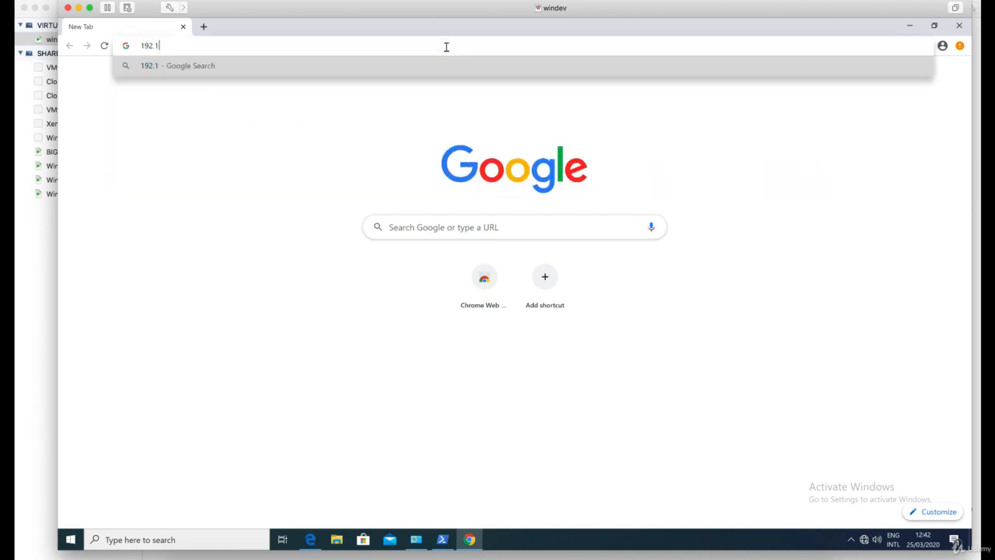
{"action": "type", "text": "68.100.80"}
{"action": "key", "text": "Return"}
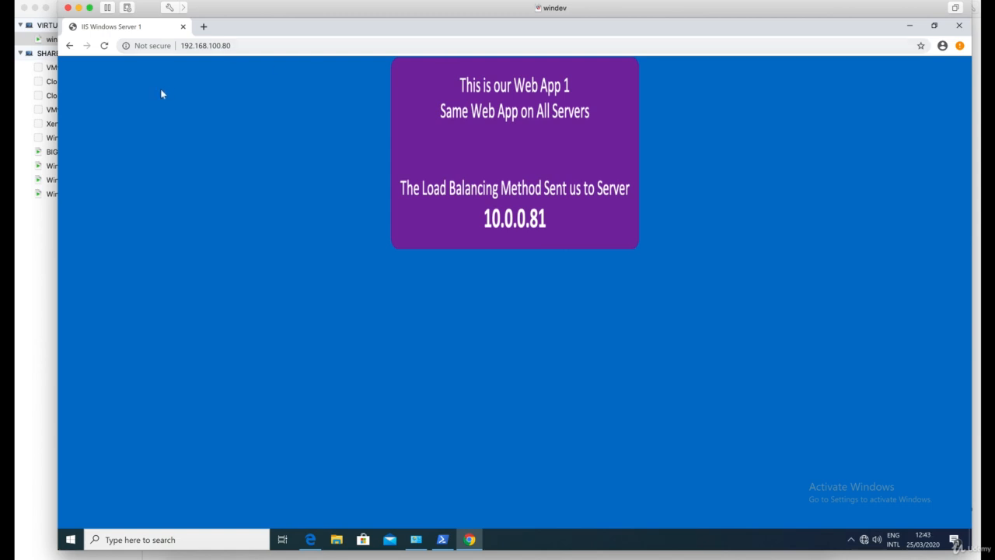
Step: Reload the 192.168.100.80 page in Chrome several times to check which pool server answers
{"action": "key", "text": "F5"}
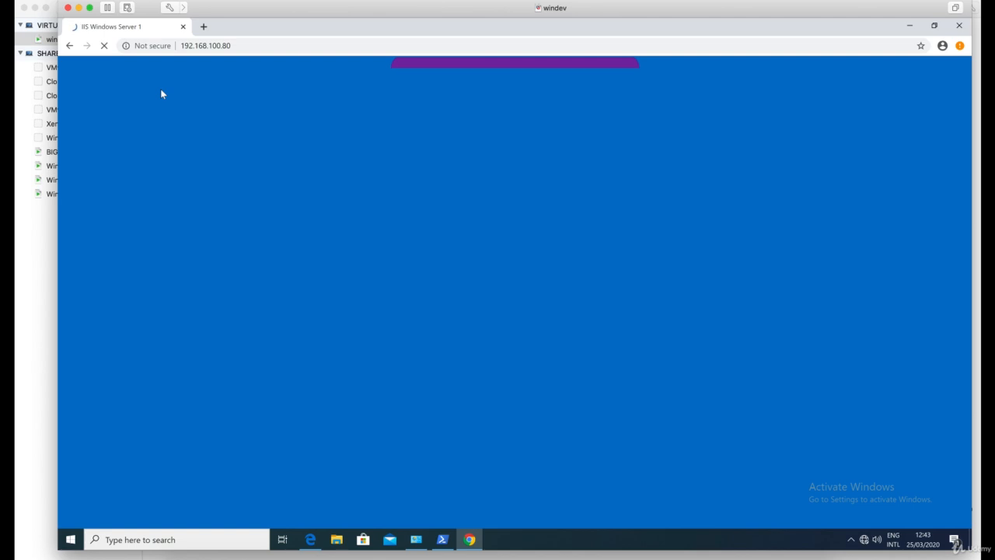
{"action": "key", "text": "F5"}
{"action": "key", "text": "F5"}
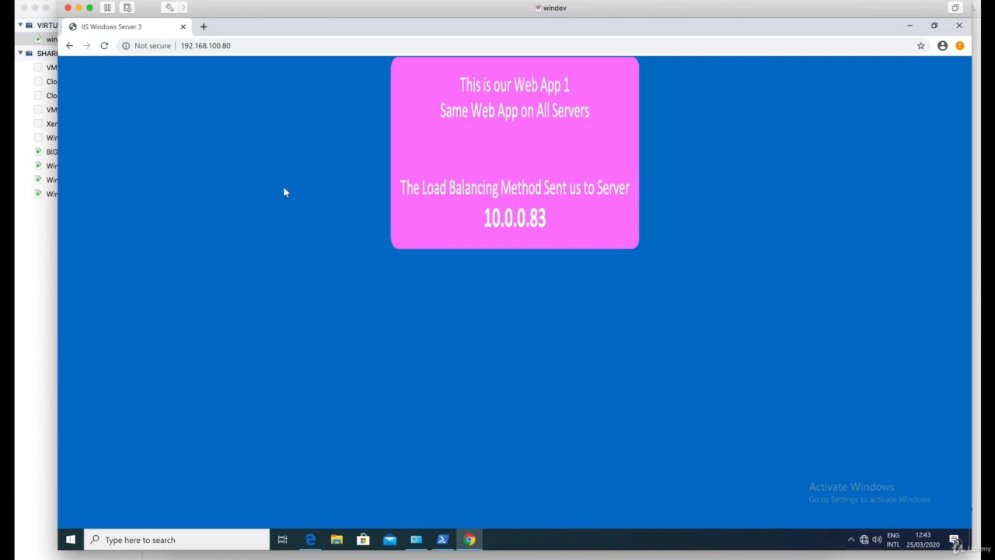
Step: Load 192.168.100.80 in a new Chrome window, reload it twice, and close both Chrome windows
{"action": "key", "text": "ctrl+shift+n"}
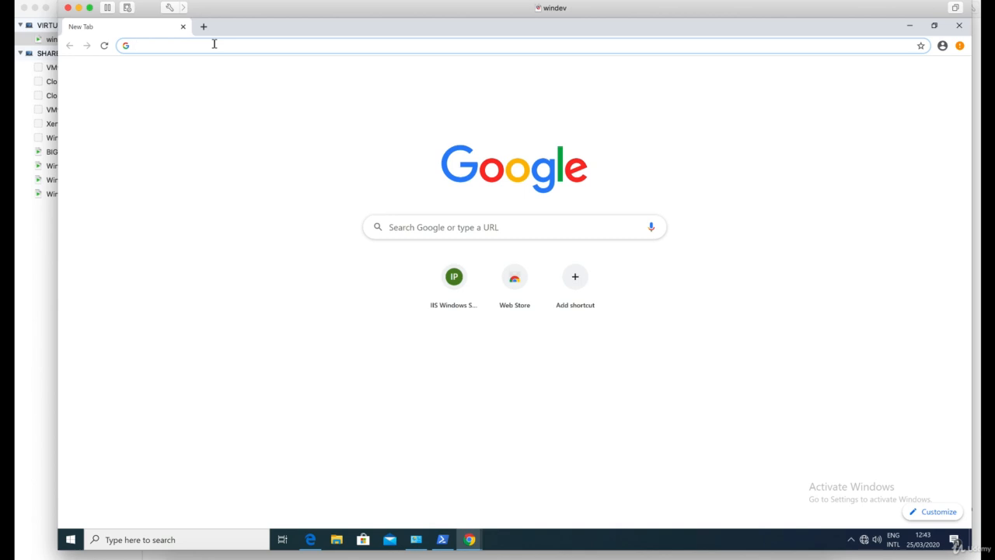
{"action": "type", "text": "192.168"}
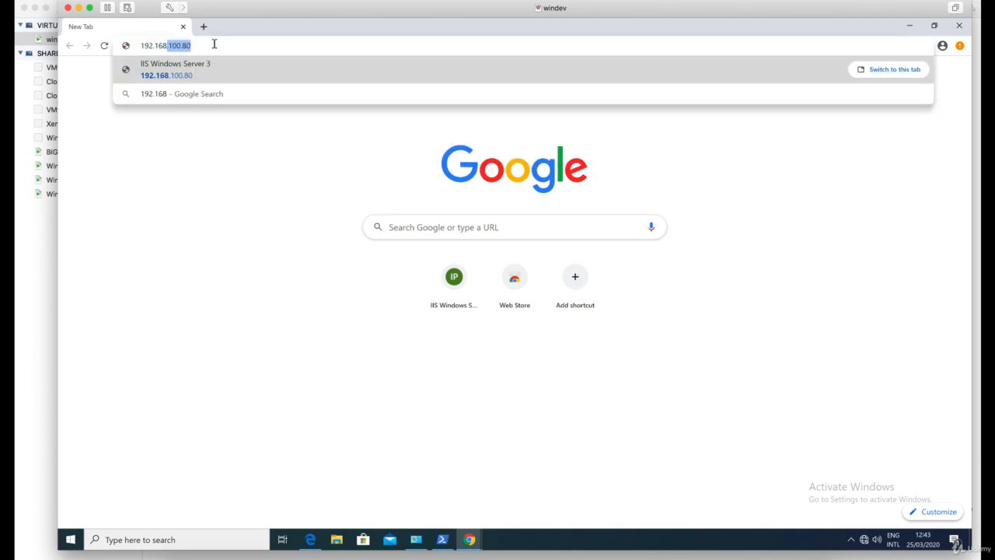
{"action": "key", "text": "Return"}
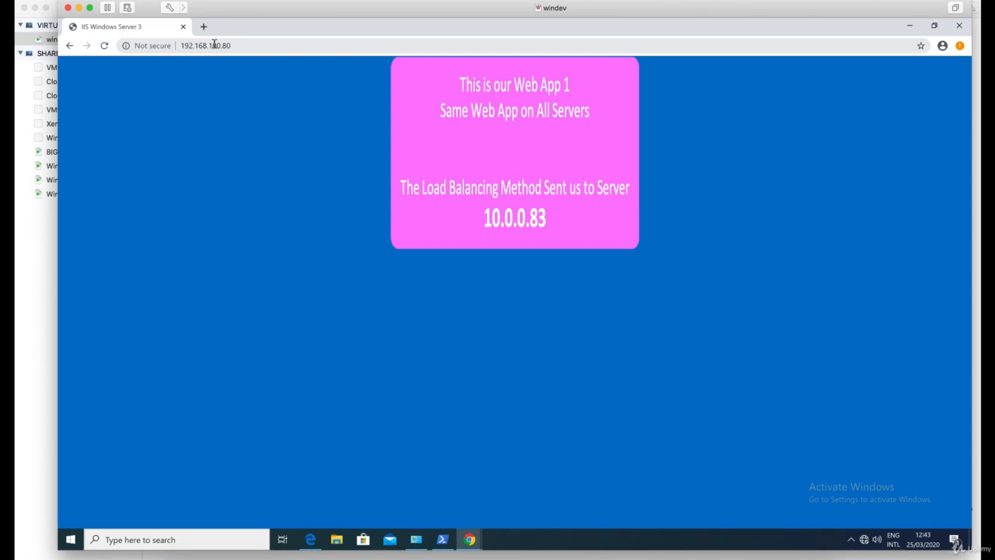
{"action": "key", "text": "F5"}
{"action": "key", "text": "F5"}
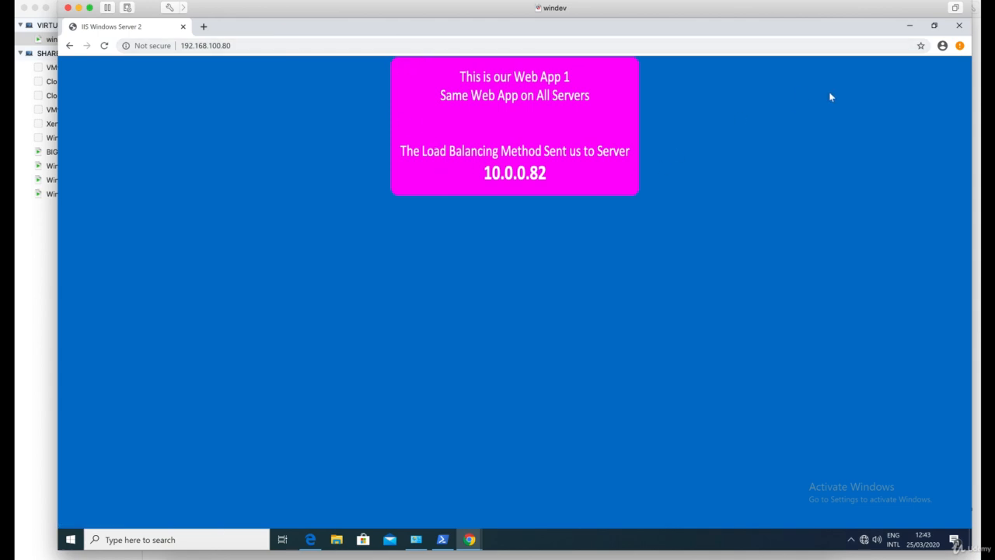
{"action": "left_click", "coordinate": [960, 29]}
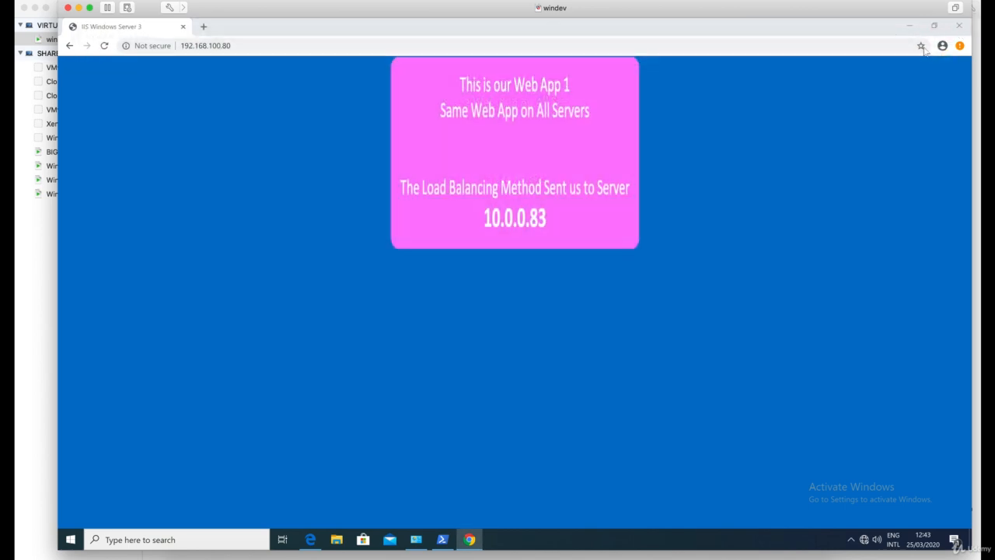
{"action": "left_click", "coordinate": [959, 26]}
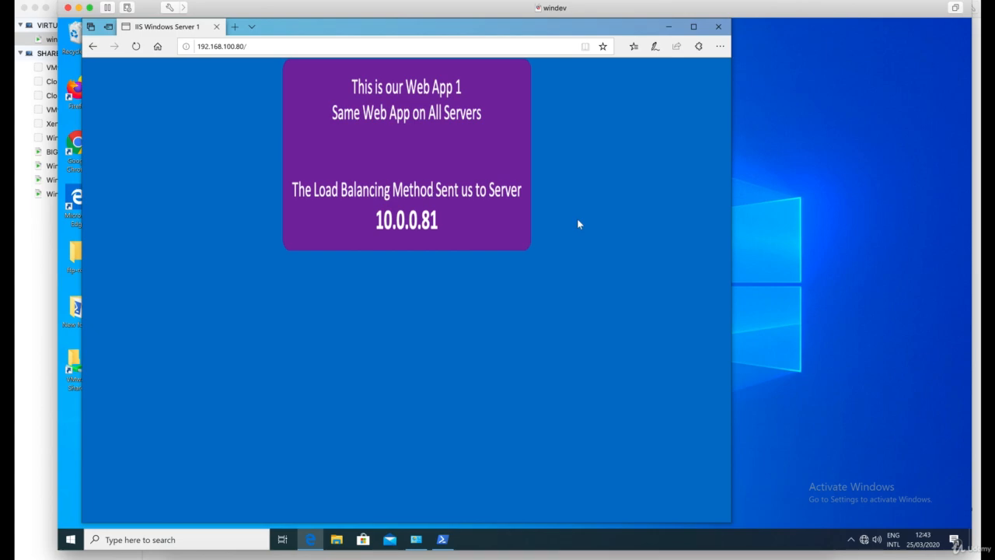
Step: Switch to the BIG-IP console in Firefox, open the statistics of Pool_WA1 and refresh them to compare connections per member
{"action": "left_click", "coordinate": [680, 553]}
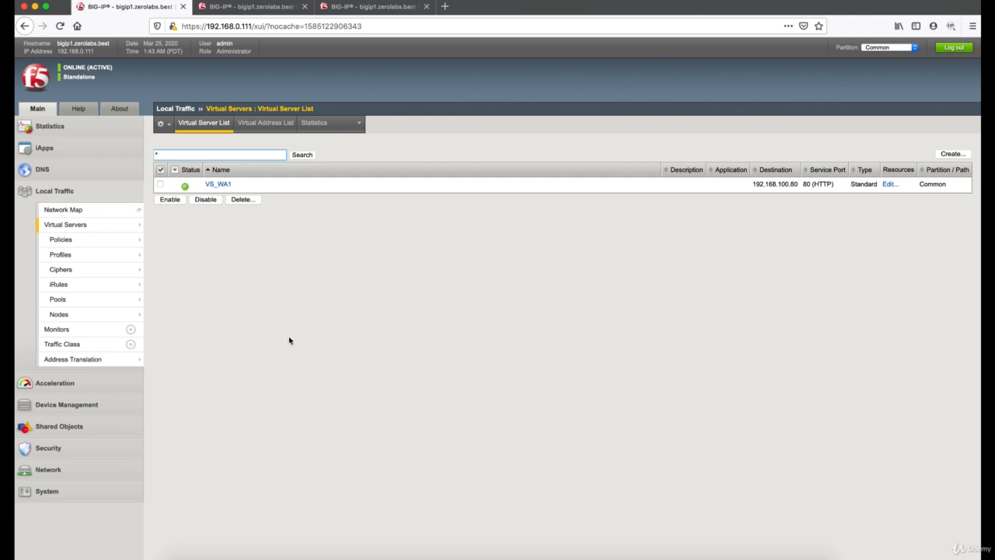
{"action": "mouse_move", "coordinate": [132, 301]}
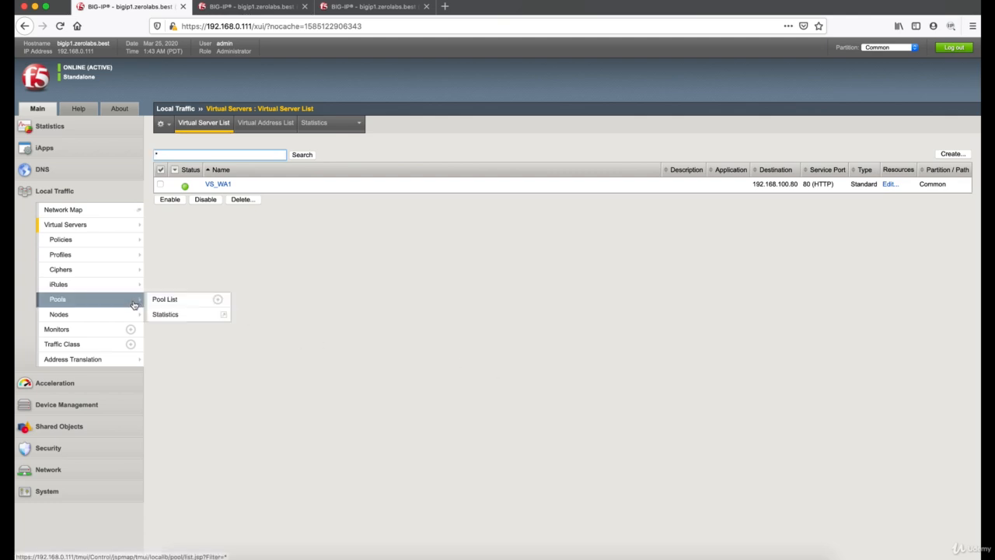
{"action": "left_click", "coordinate": [167, 301]}
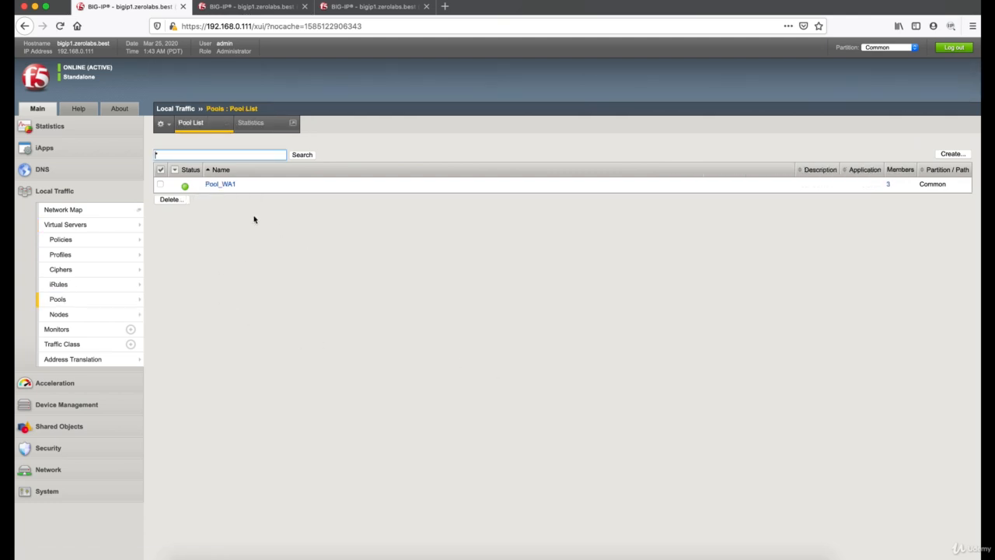
{"action": "left_click", "coordinate": [224, 184]}
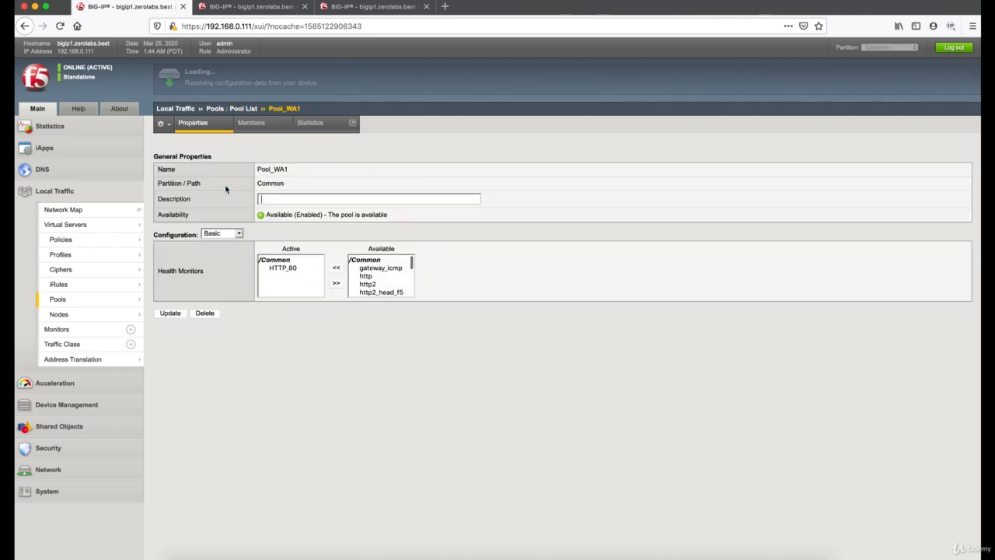
{"action": "left_click", "coordinate": [311, 125]}
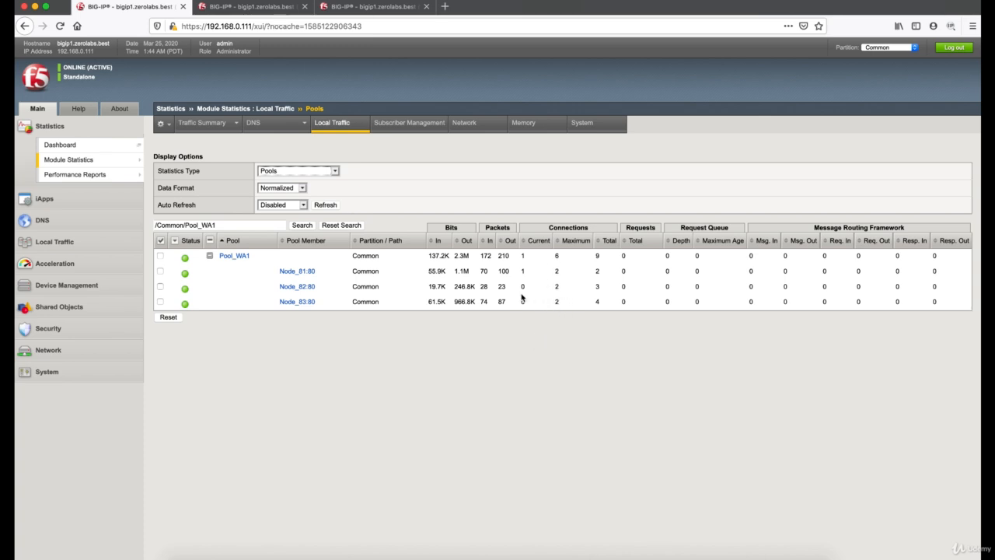
{"action": "left_click", "coordinate": [330, 205]}
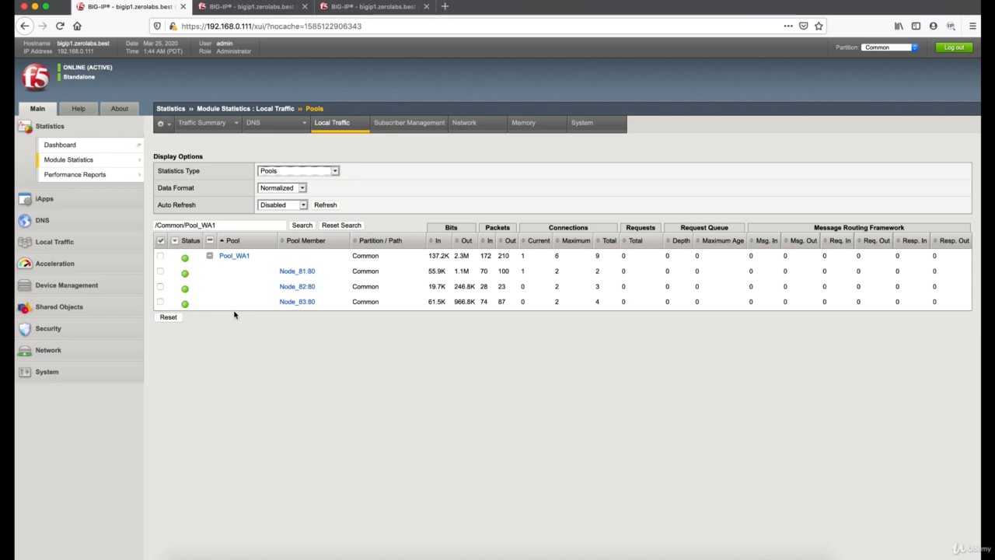
Step: Open the member list of Pool_WA1 and disable the member Node_81:80
{"action": "left_click", "coordinate": [81, 244]}
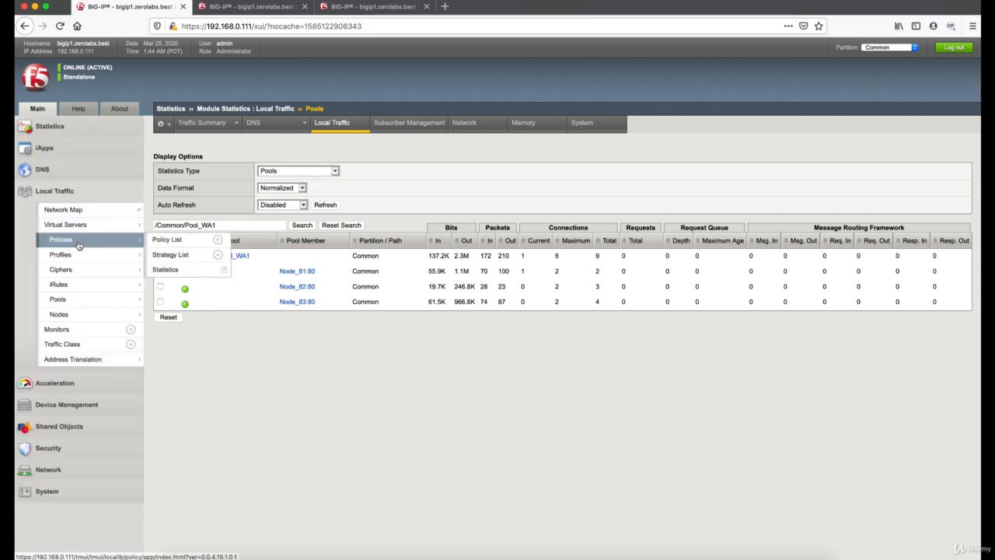
{"action": "mouse_move", "coordinate": [87, 277]}
{"action": "mouse_move", "coordinate": [94, 298]}
{"action": "left_click", "coordinate": [160, 300]}
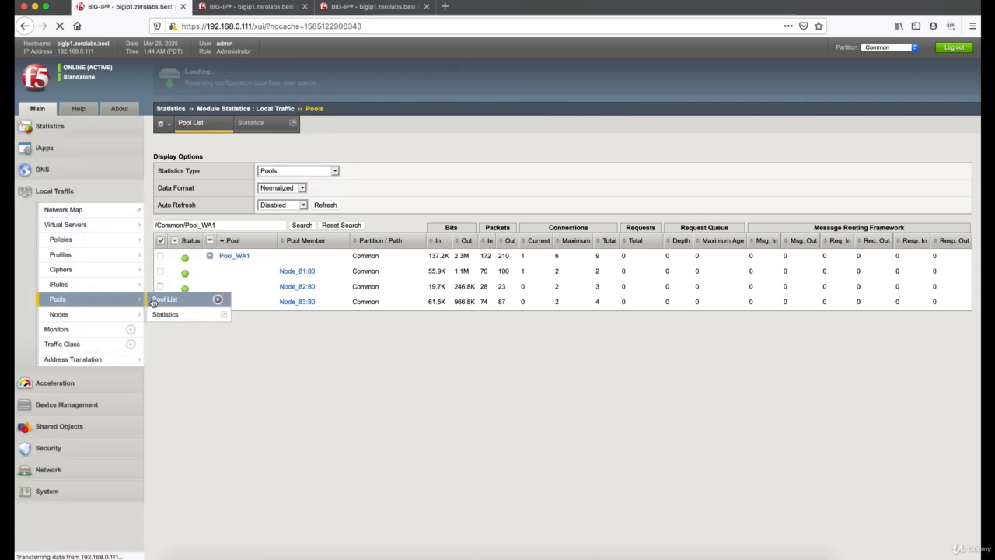
{"action": "left_click", "coordinate": [218, 184]}
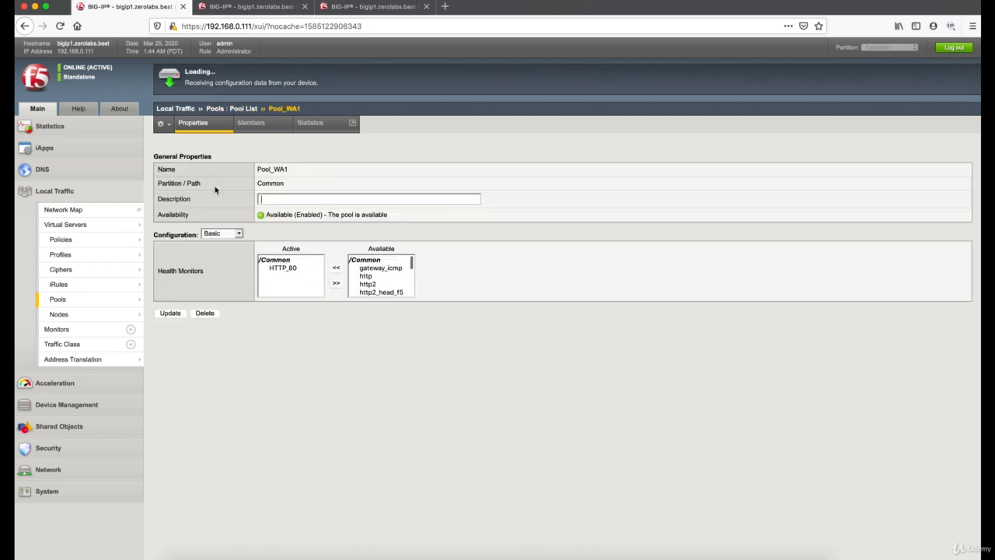
{"action": "left_click", "coordinate": [252, 126]}
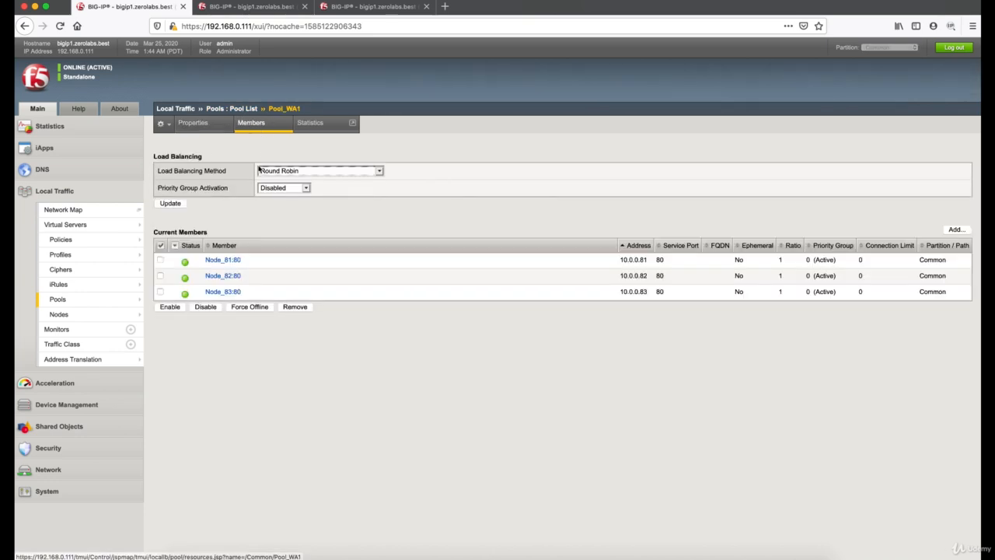
{"action": "left_click", "coordinate": [160, 261]}
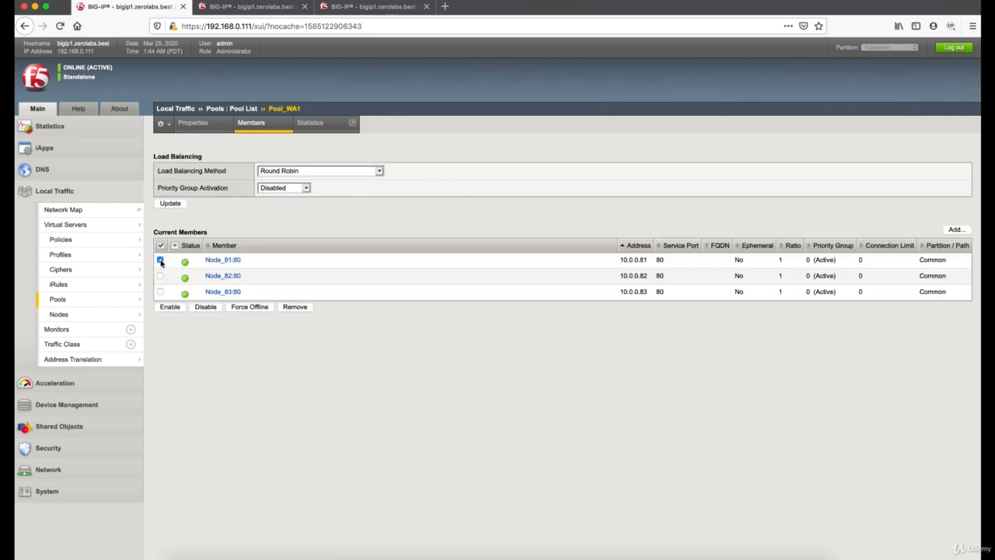
{"action": "left_click", "coordinate": [209, 308]}
Step: Return to the windev machine and reload 192.168.100.80 in Edge repeatedly to check which servers answer with Node_81 disabled
{"action": "left_click", "coordinate": [705, 556]}
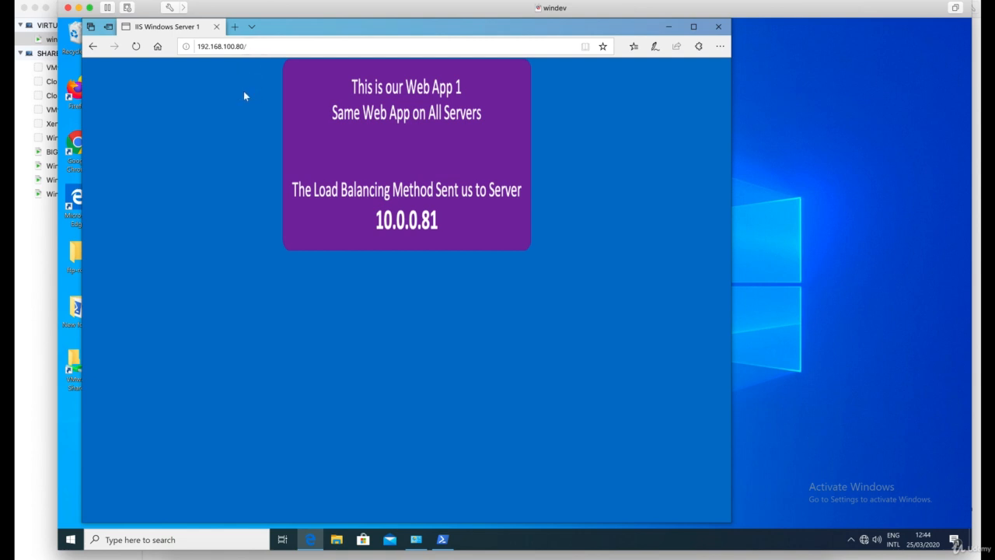
{"action": "key", "text": "F5"}
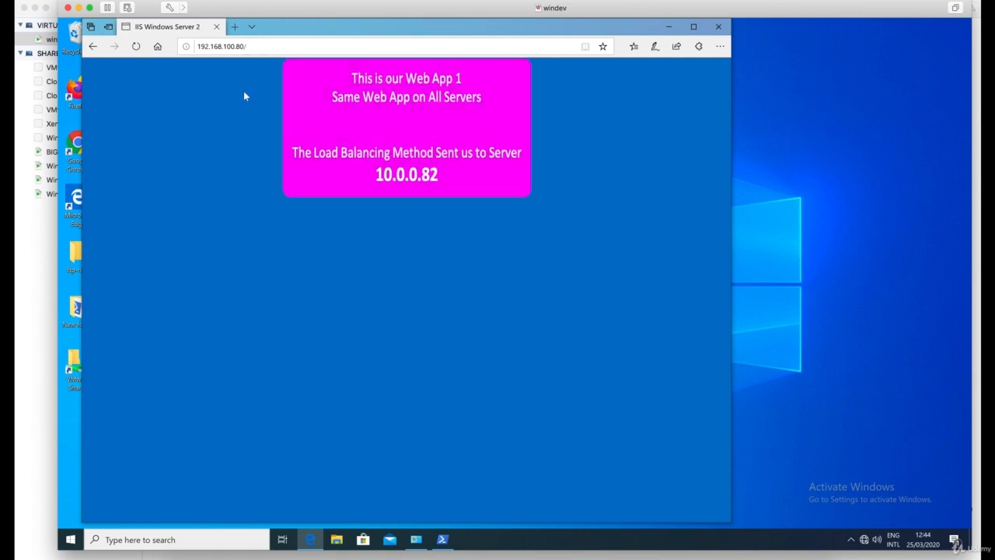
{"action": "key", "text": "F5"}
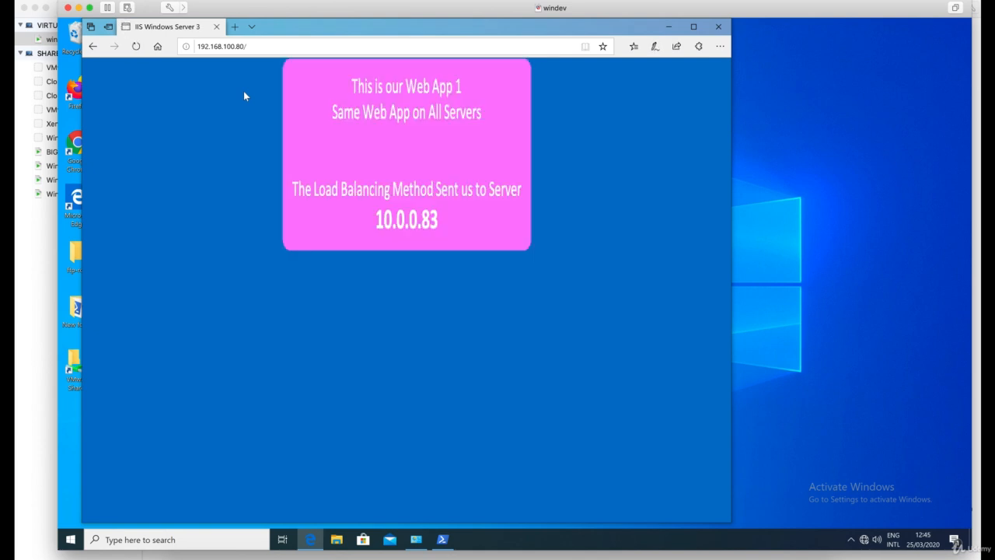
{"action": "key", "text": "F5"}
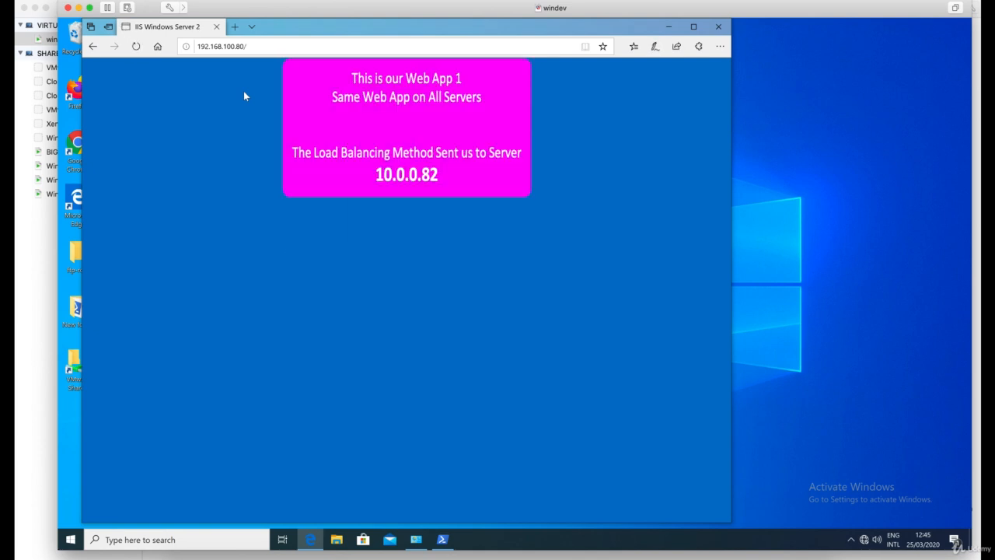
{"action": "key", "text": "F5"}
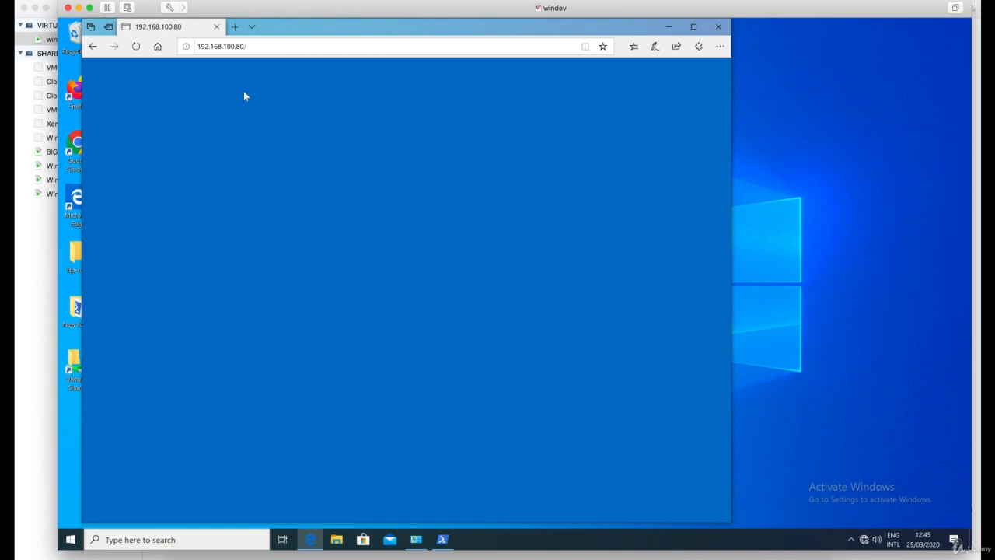
{"action": "key", "text": "F5"}
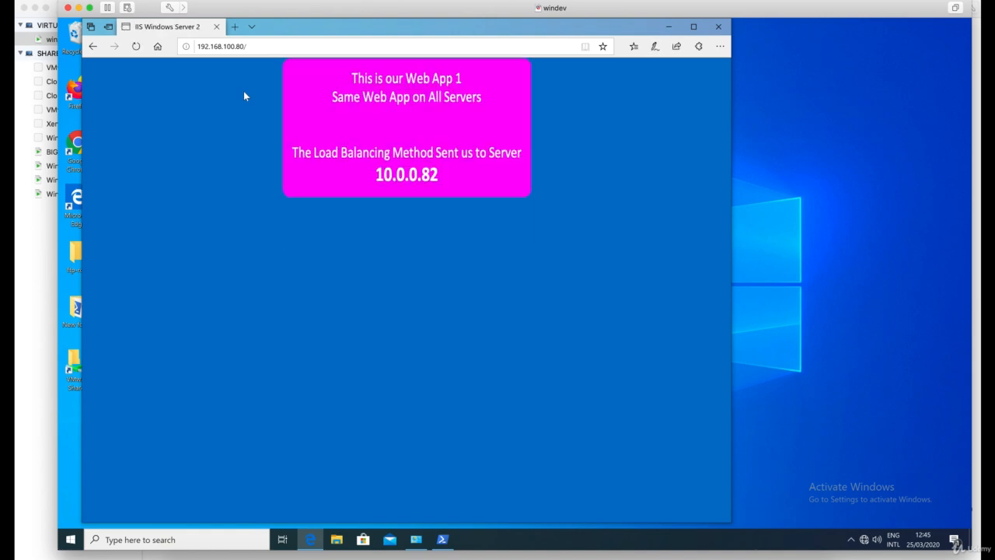
{"action": "key", "text": "F5"}
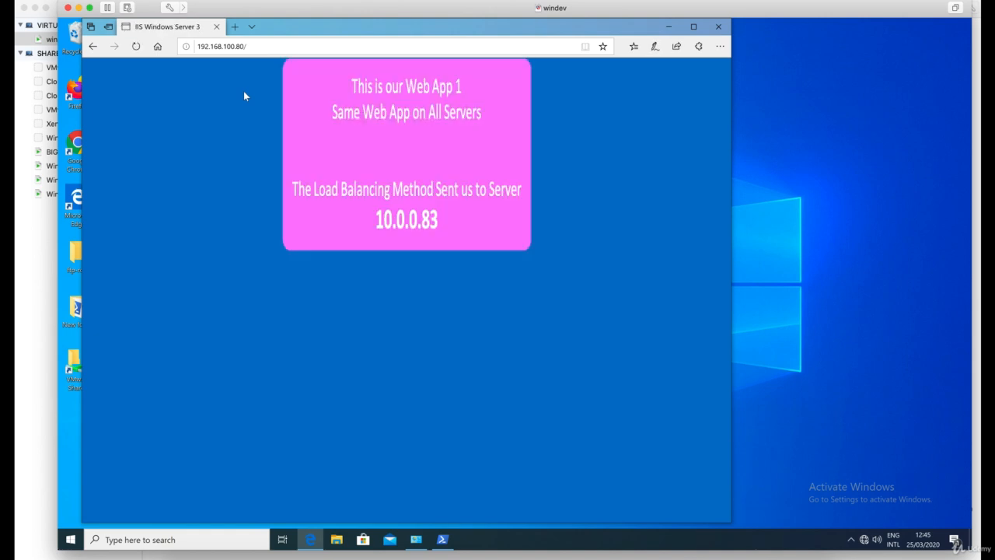
{"action": "key", "text": "F5"}
{"action": "key", "text": "F5"}
{"action": "key", "text": "F5"}
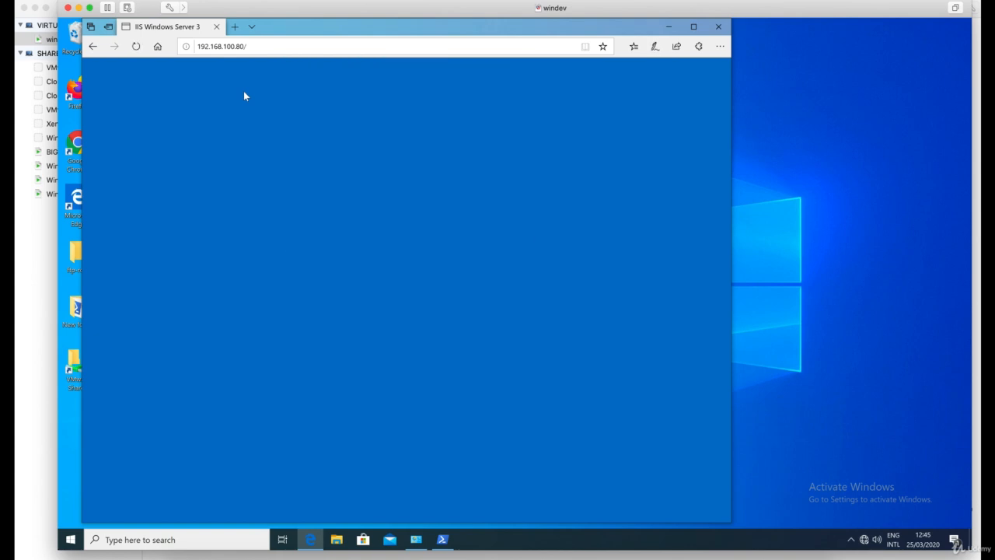
{"action": "key", "text": "F5"}
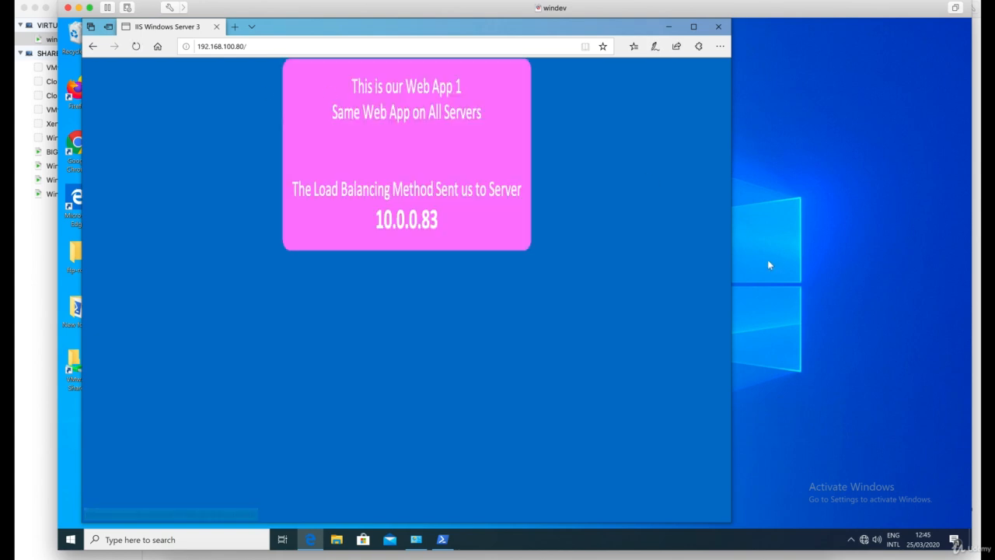
Step: Switch back to the BIG-IP console and disable the member Node_82:80 in Pool_WA1
{"action": "left_click", "coordinate": [680, 554]}
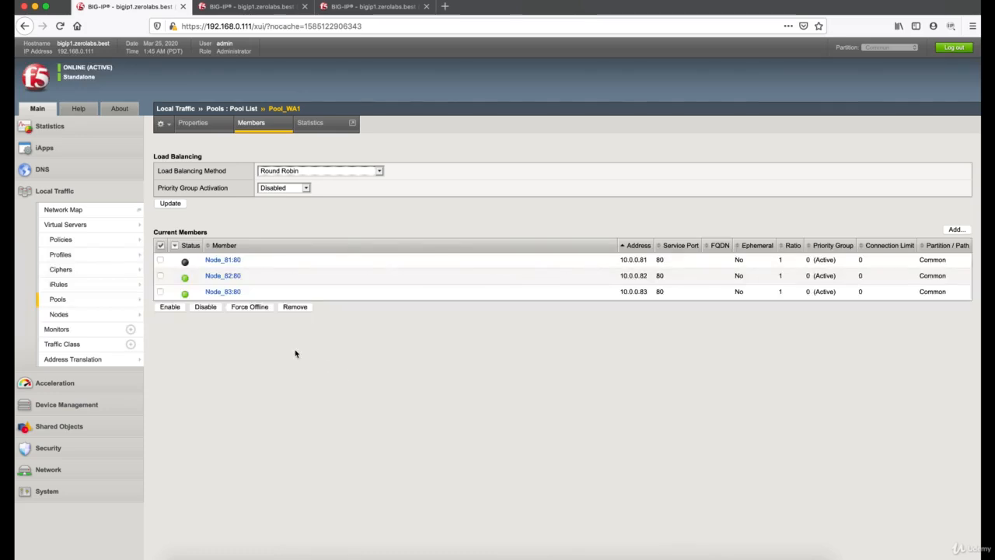
{"action": "left_click", "coordinate": [160, 276]}
{"action": "left_click", "coordinate": [207, 307]}
Step: Return to windev and reload the virtual server page in Edge several times to test it with Node_81 and Node_82 disabled
{"action": "left_click", "coordinate": [704, 553]}
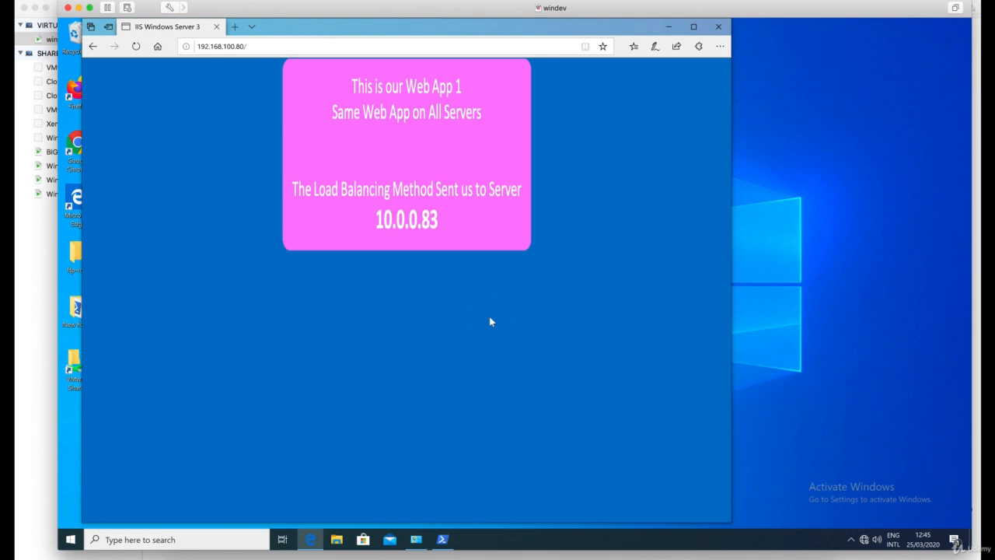
{"action": "key", "text": "F5"}
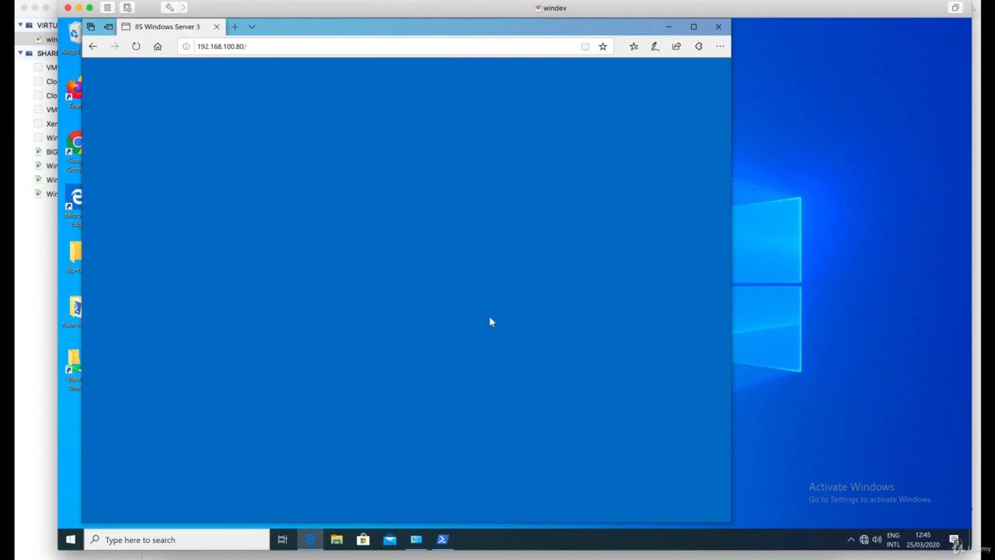
{"action": "key", "text": "F5"}
{"action": "key", "text": "F5"}
{"action": "key", "text": "F5"}
{"action": "key", "text": "F5"}
{"action": "key", "text": "F5"}
{"action": "key", "text": "F5"}
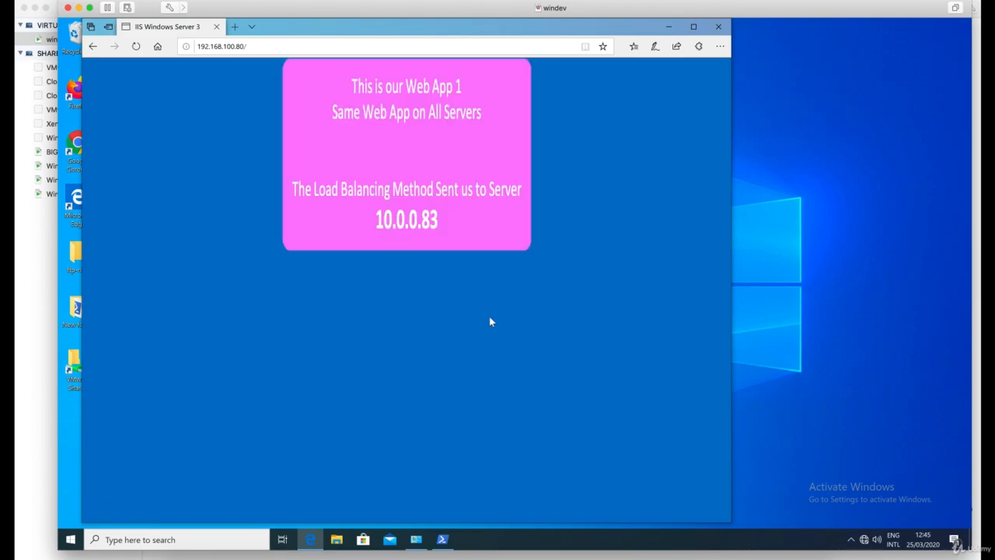
Step: Check the Pool_WA1 members in BIG-IP, and review the PowerPoint slides on Pools up to Disable vs Force Offline
{"action": "key", "text": "super+Tab"}
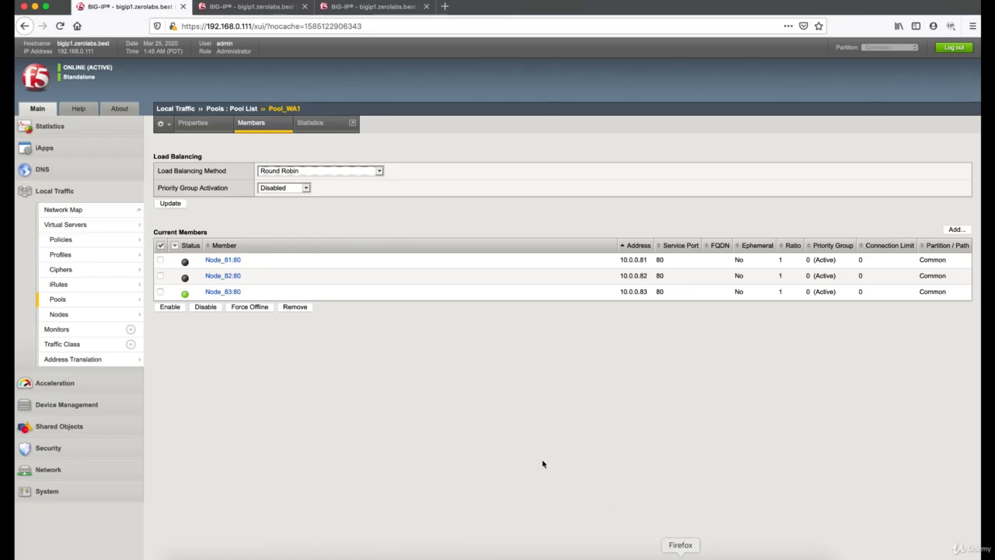
{"action": "key", "text": "super+Tab"}
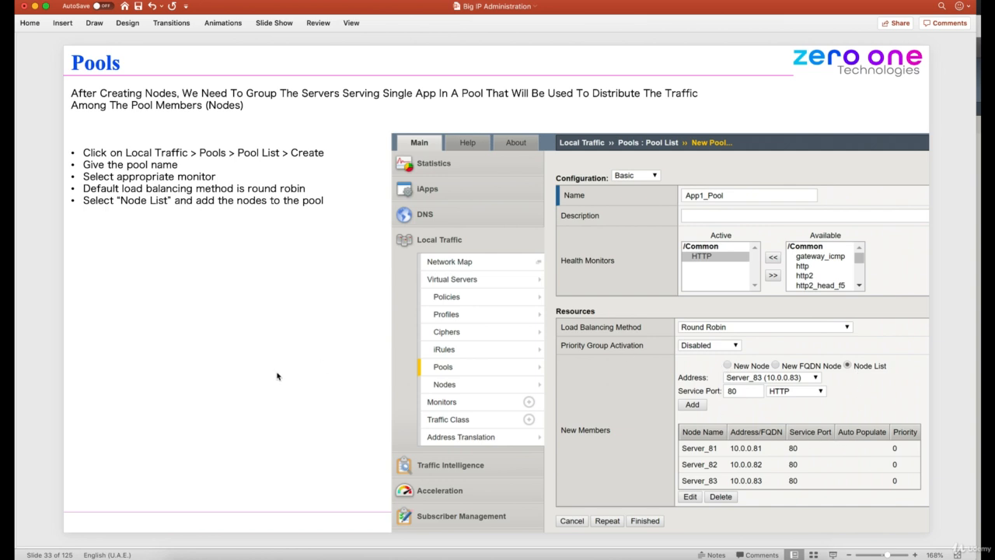
{"action": "scroll", "coordinate": [278, 376], "scroll_direction": "down", "scroll_amount": 2}
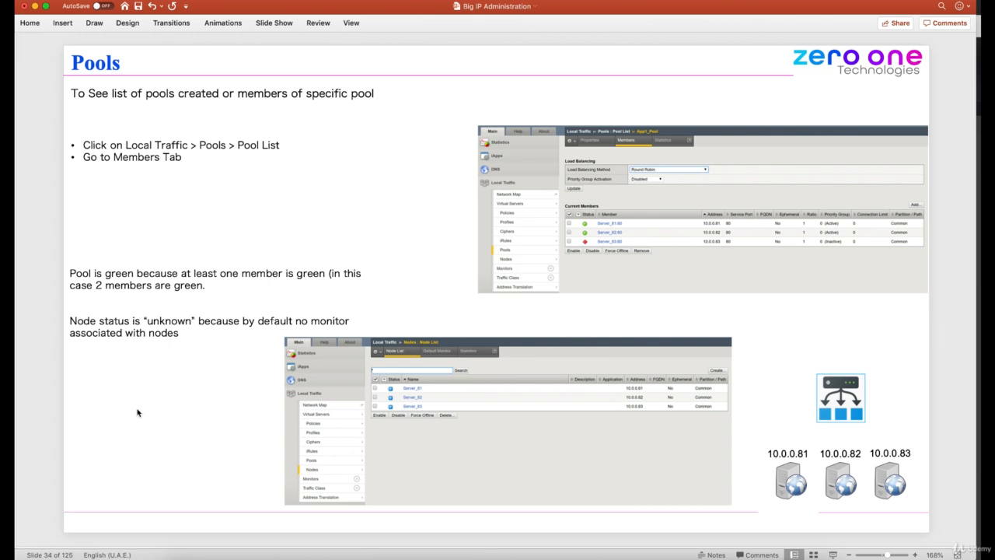
{"action": "key", "text": "Down"}
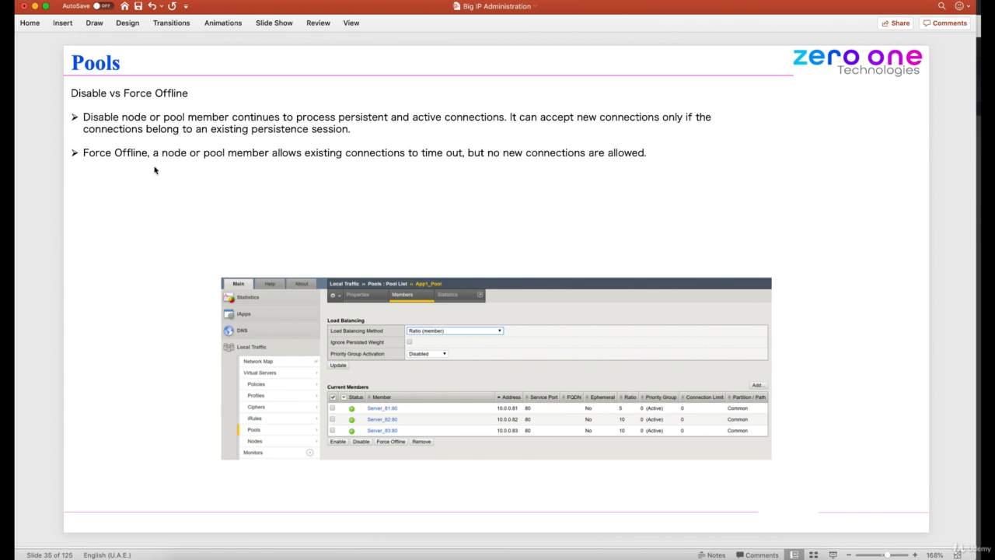
{"action": "left_click", "coordinate": [408, 118]}
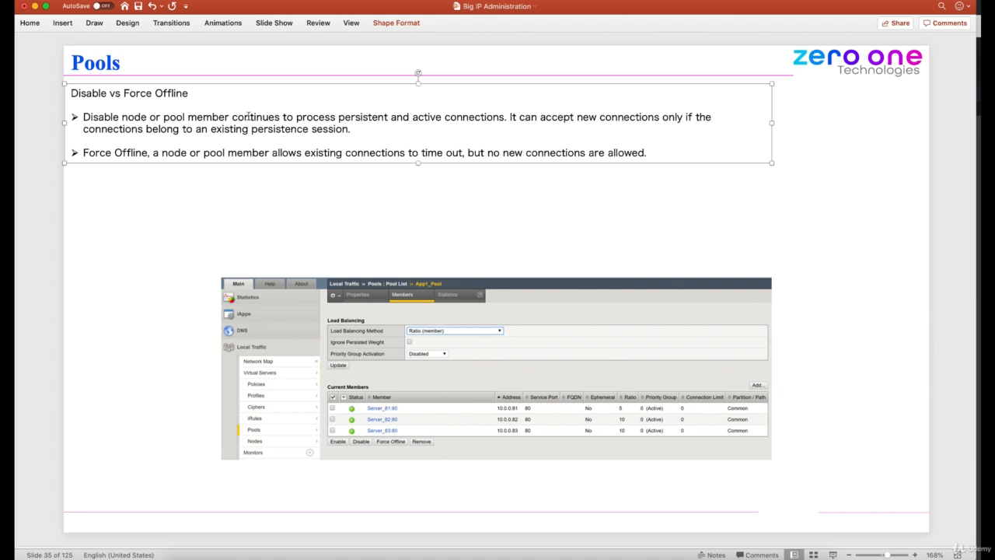
Step: Examine the Disable and Force Offline explanations on the Pools slide, highlighting the key phrases about connections, and advance to the Virtual Server slide
{"action": "left_click_drag", "start_coordinate": [233, 117], "coordinate": [478, 118]}
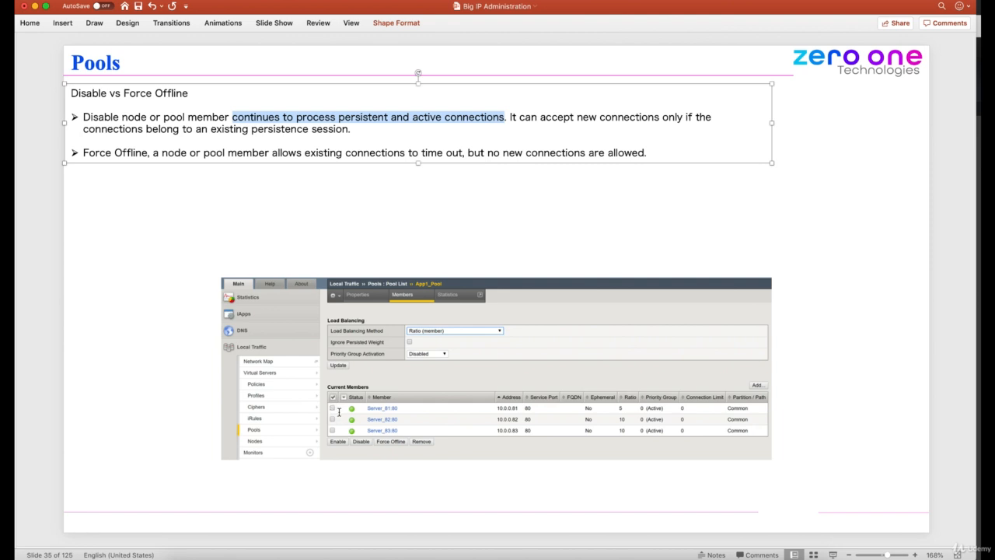
{"action": "left_click", "coordinate": [484, 212]}
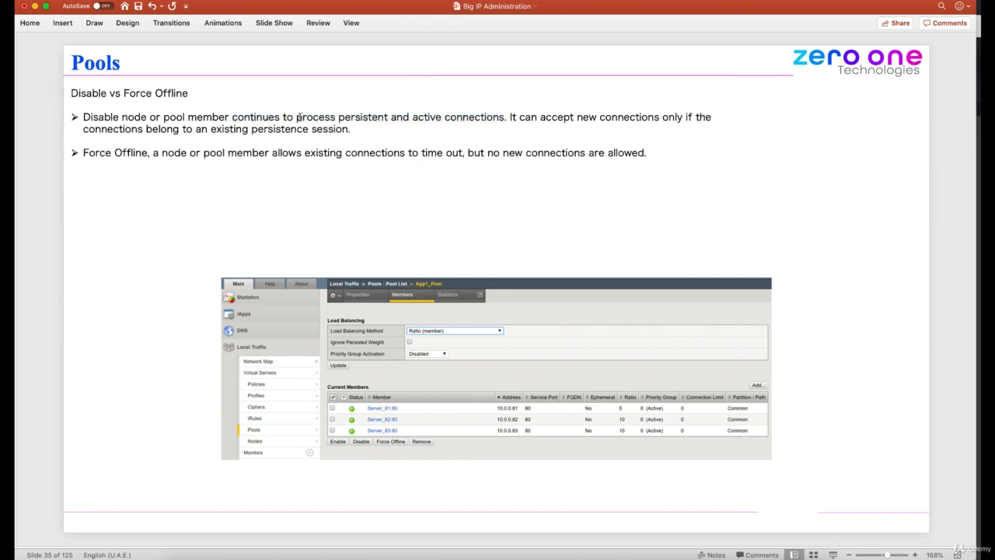
{"action": "left_click_drag", "start_coordinate": [296, 116], "coordinate": [477, 119]}
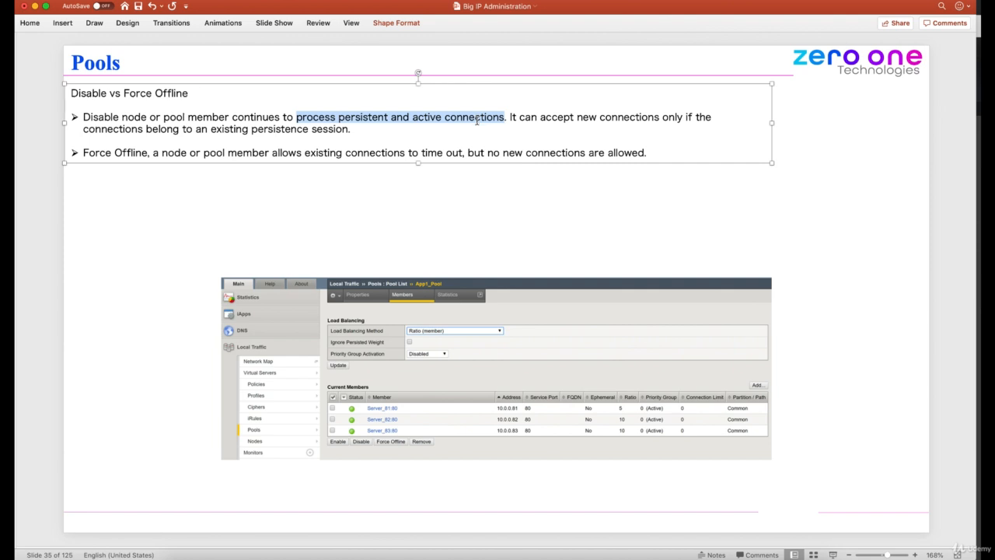
{"action": "left_click", "coordinate": [466, 188]}
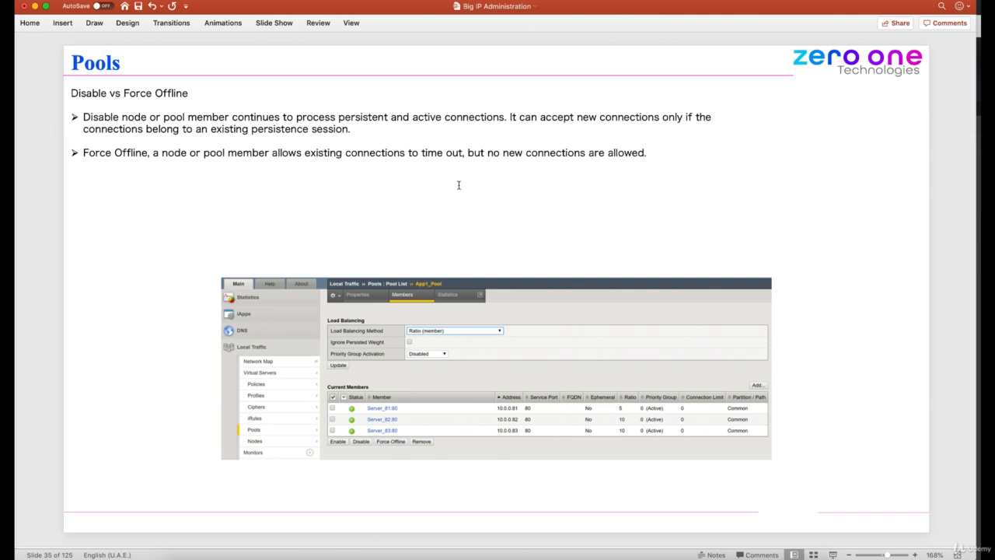
{"action": "left_click_drag", "start_coordinate": [339, 117], "coordinate": [388, 117]}
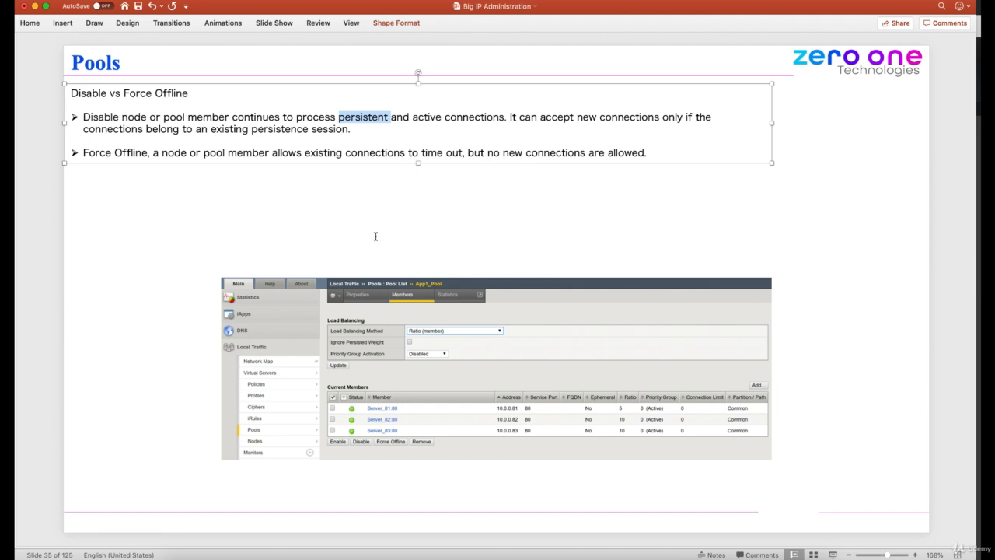
{"action": "left_click_drag", "start_coordinate": [302, 154], "coordinate": [396, 154]}
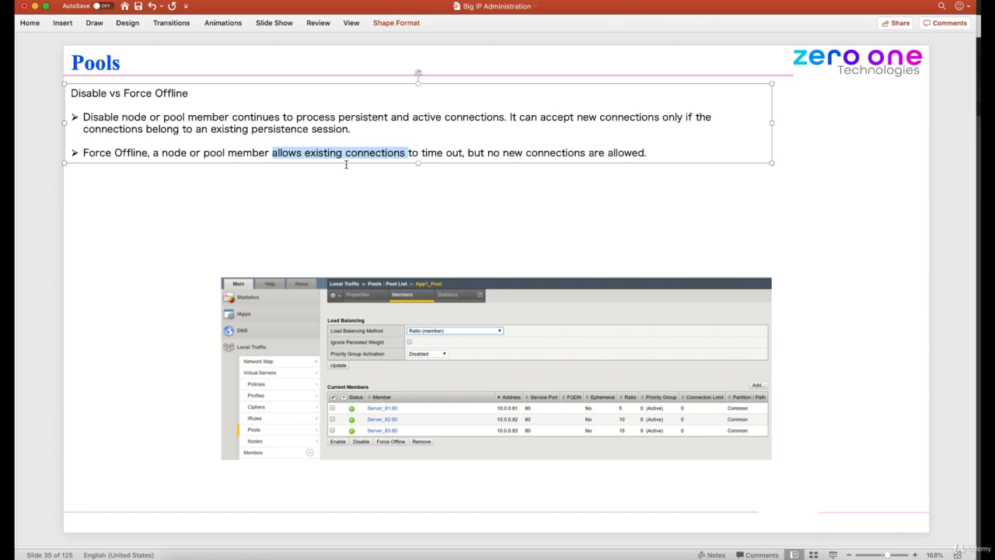
{"action": "left_click", "coordinate": [377, 196]}
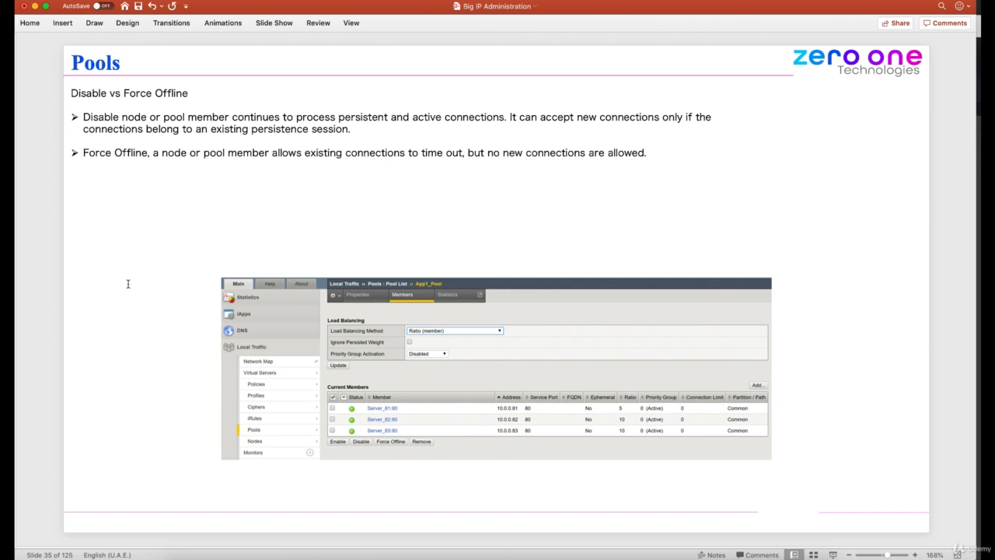
{"action": "key", "text": "Page_Down"}
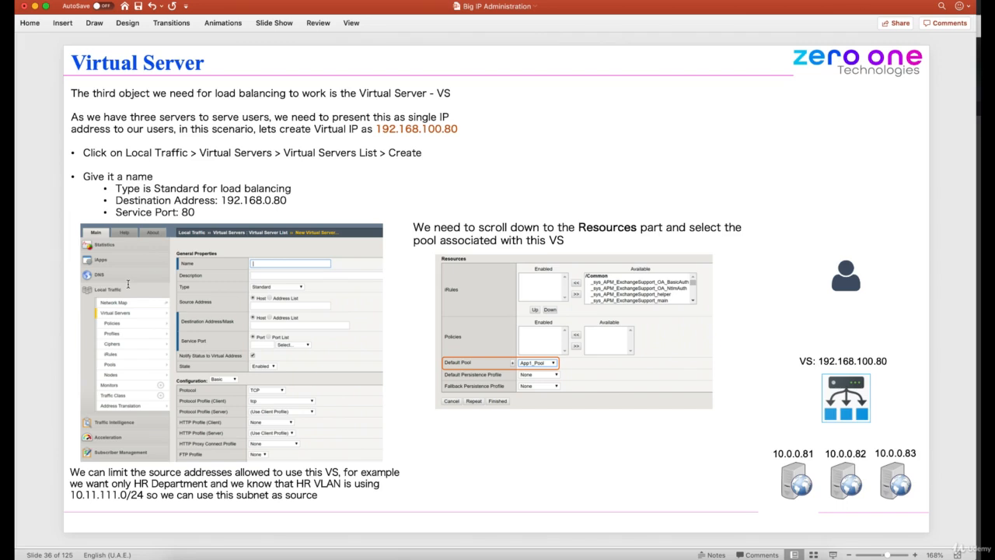